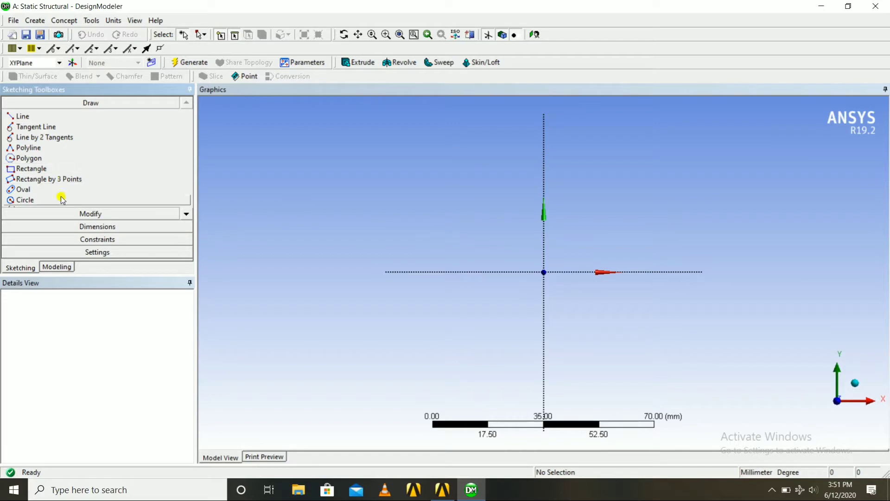
# Draw a rectangle about 61 by 12 mm in the first quadrant, with one corner at the origin.
pyautogui.click(32, 169)
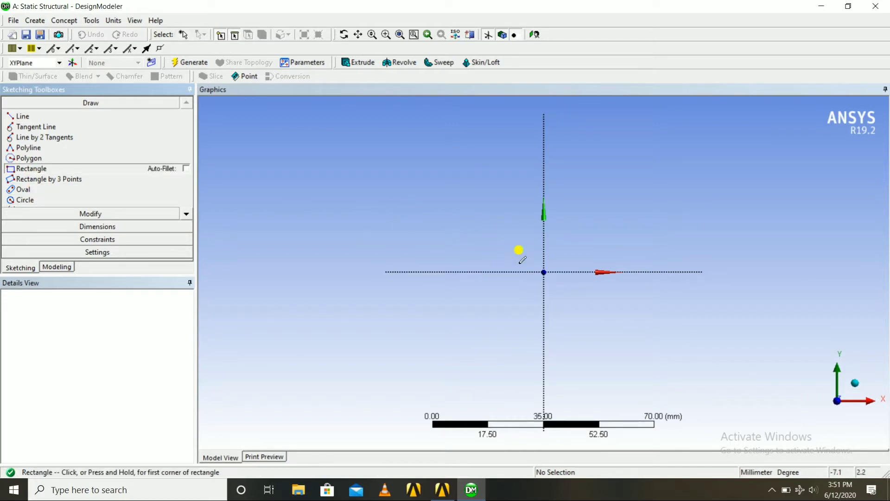
pyautogui.click(544, 272)
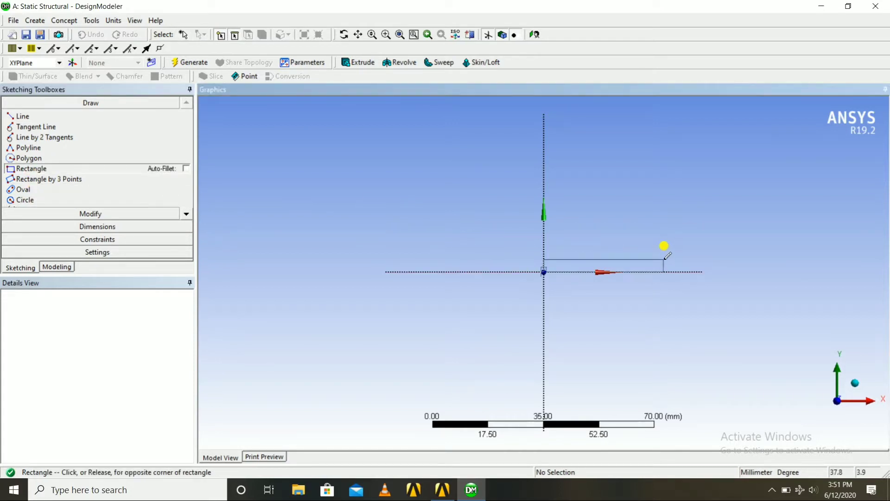
pyautogui.click(737, 233)
# Dimension the rectangle's height on its Y-axis edge and its length along the X-axis edge.
pyautogui.click(161, 232)
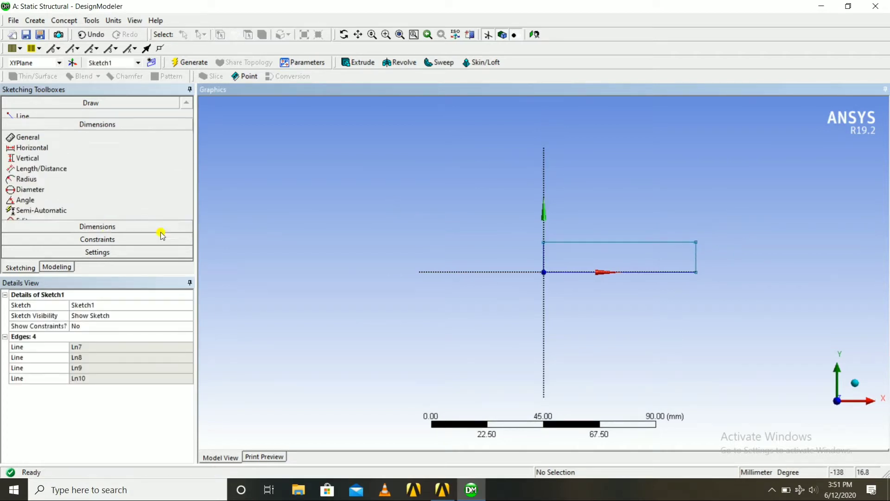
pyautogui.click(544, 260)
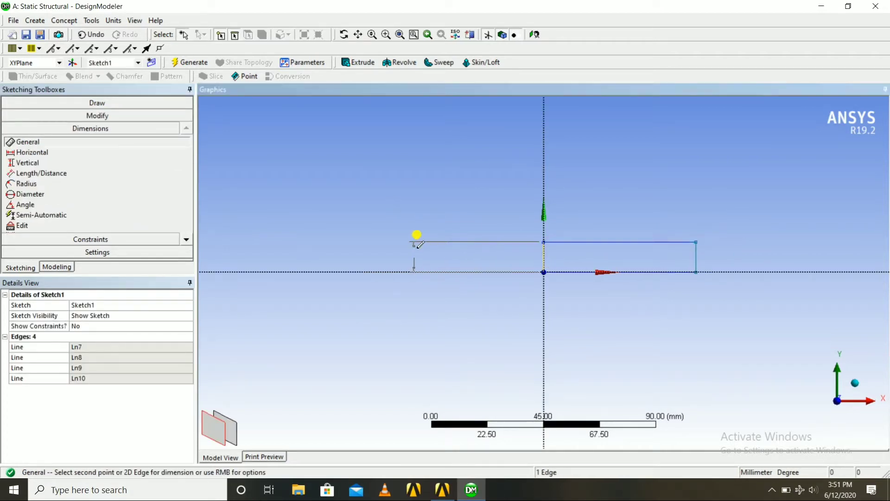
pyautogui.click(417, 235)
pyautogui.click(622, 272)
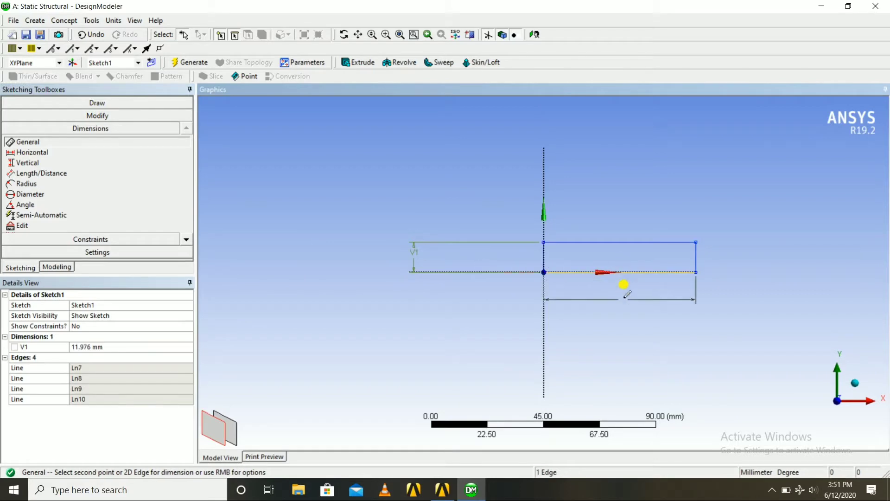
pyautogui.click(621, 333)
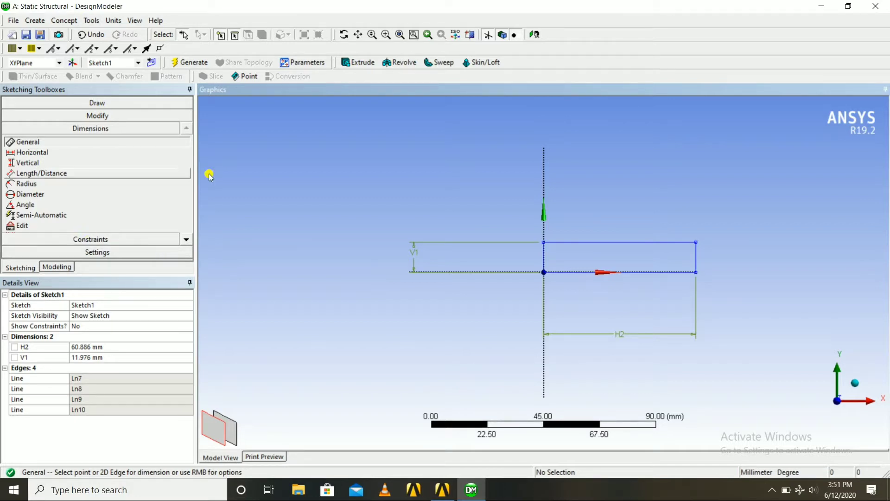
# Set the rectangle's length to 80 mm and its height to 12 mm.
pyautogui.click(90, 347)
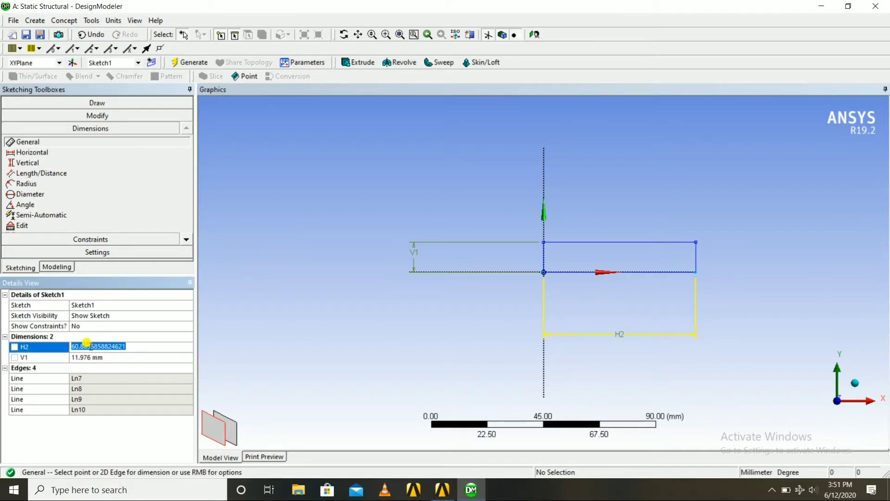
pyautogui.write('80')
pyautogui.press('Return')
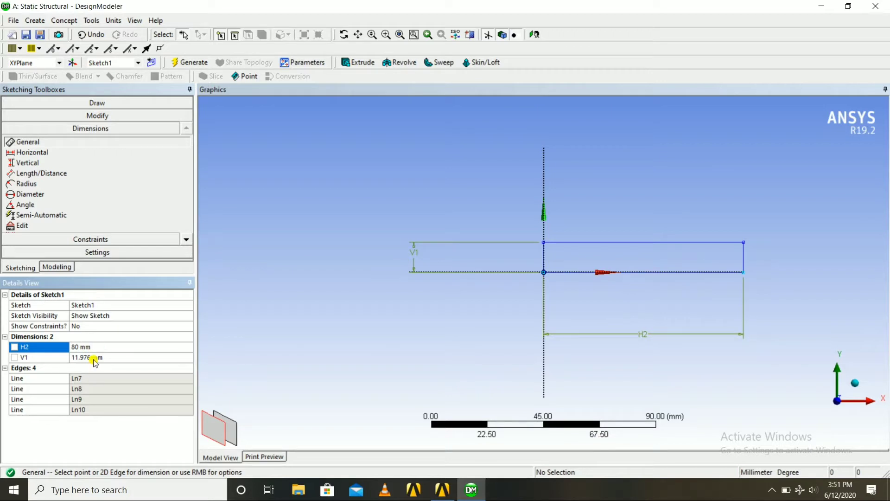
pyautogui.click(95, 357)
pyautogui.write('12')
pyautogui.press('Return')
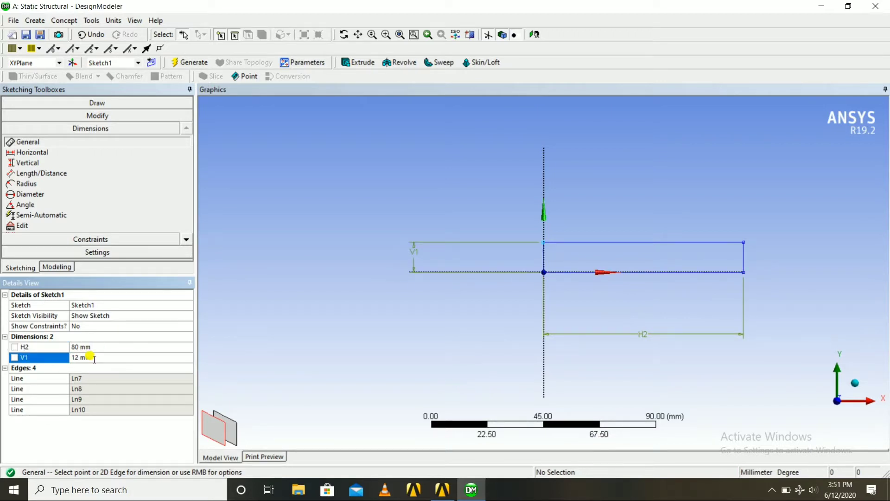
# Draw a vertical line about 54 mm long upward from near the middle of the rectangle's upper edge.
pyautogui.click(535, 34)
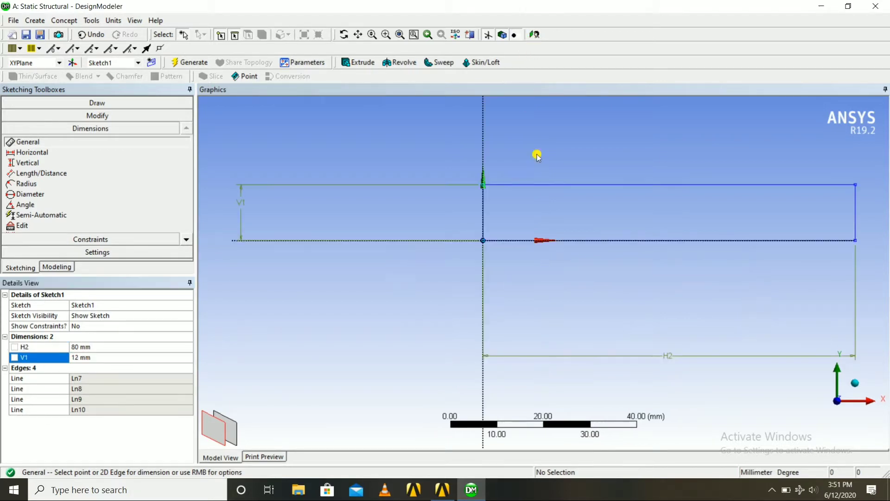
pyautogui.scroll(-5, 537, 197)
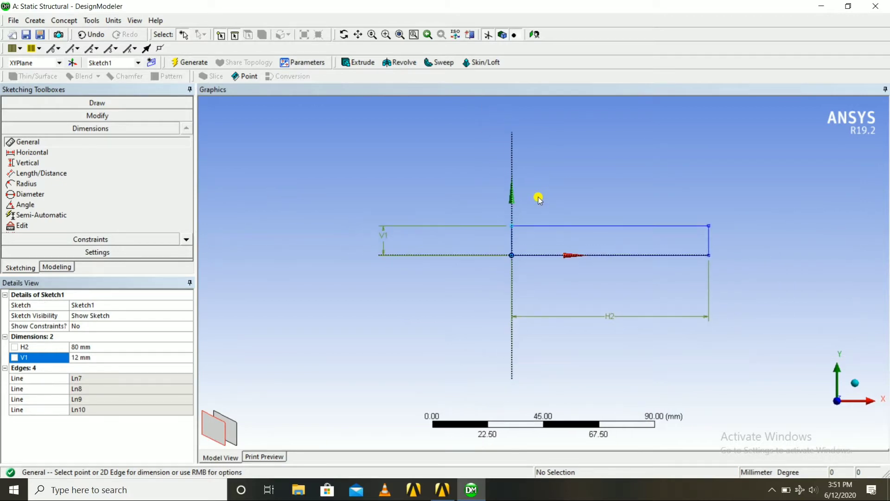
pyautogui.scroll(-1, 538, 199)
pyautogui.scroll(-1, 538, 198)
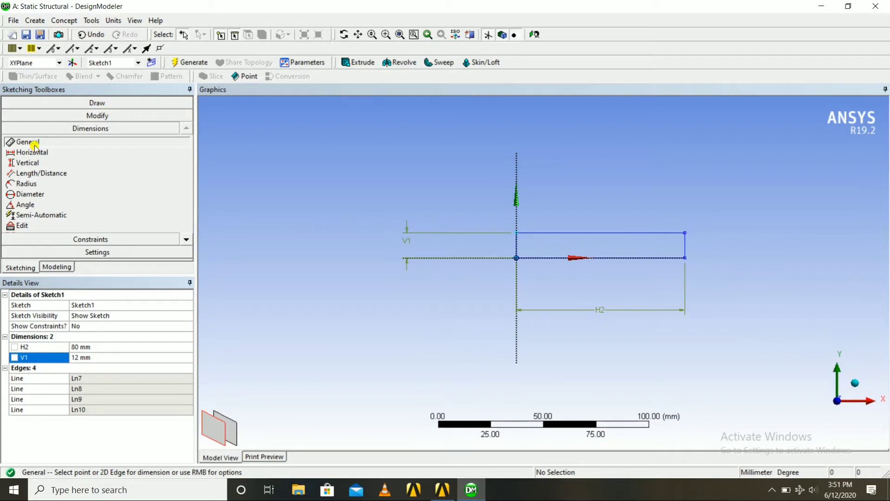
pyautogui.click(86, 105)
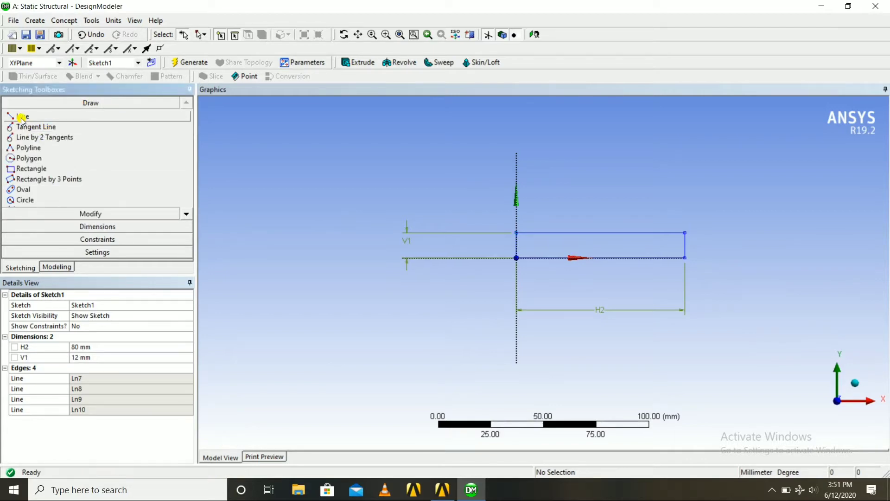
pyautogui.click(23, 116)
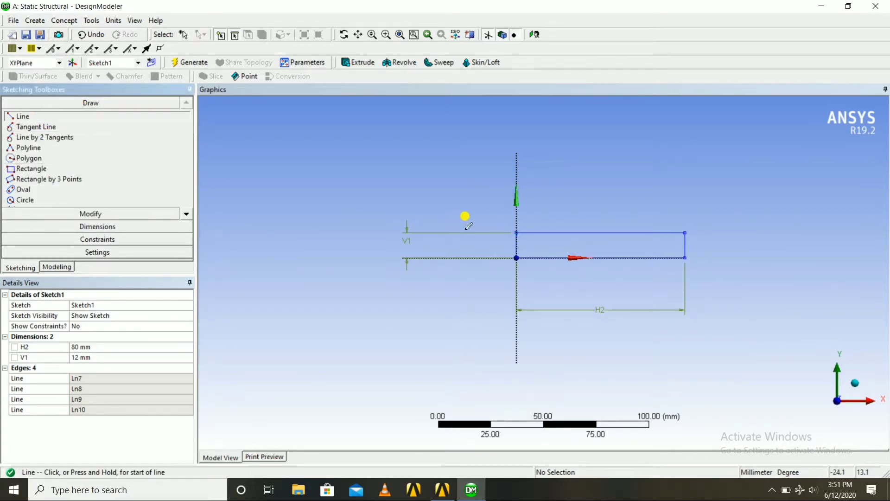
pyautogui.click(599, 232)
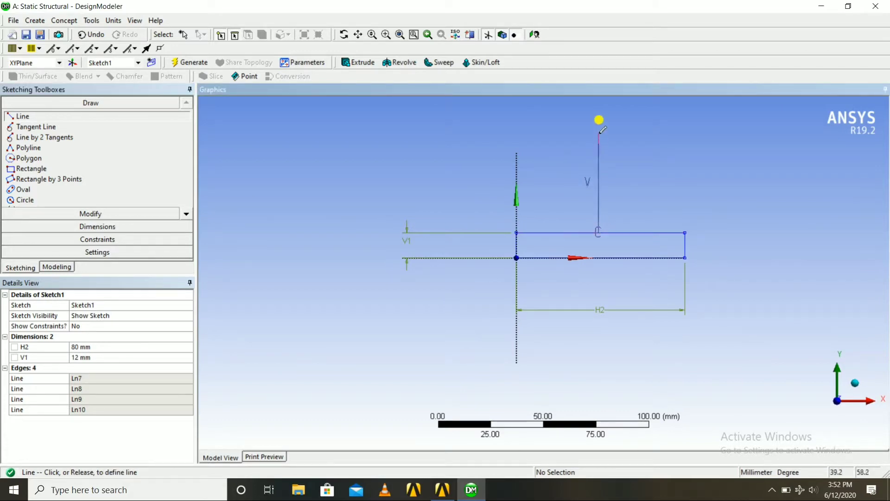
pyautogui.click(599, 116)
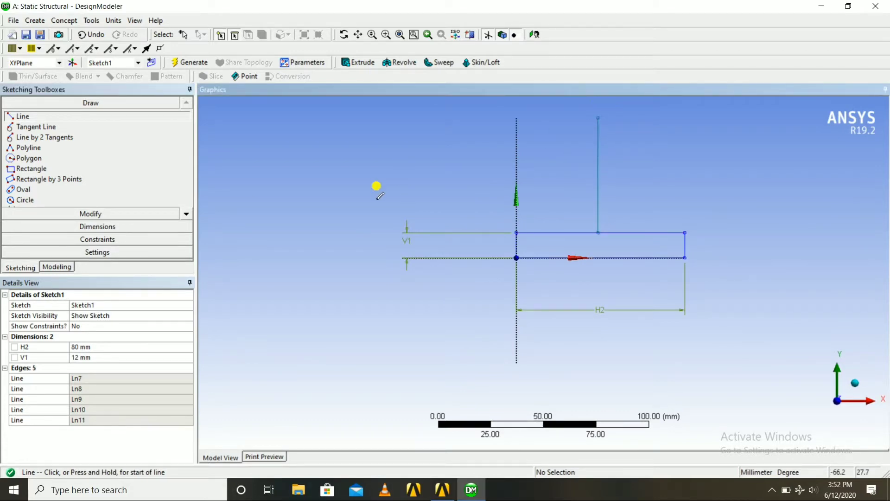
pyautogui.scroll(-2, 373, 197)
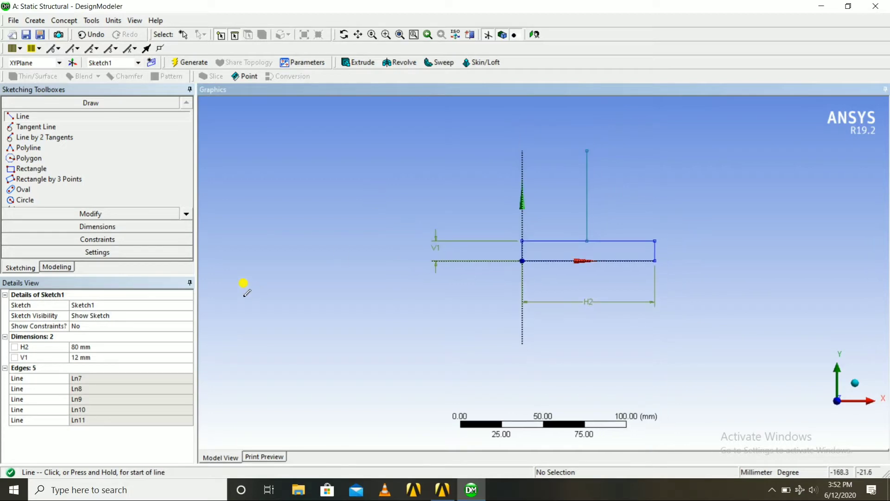
pyautogui.click(96, 226)
pyautogui.click(548, 240)
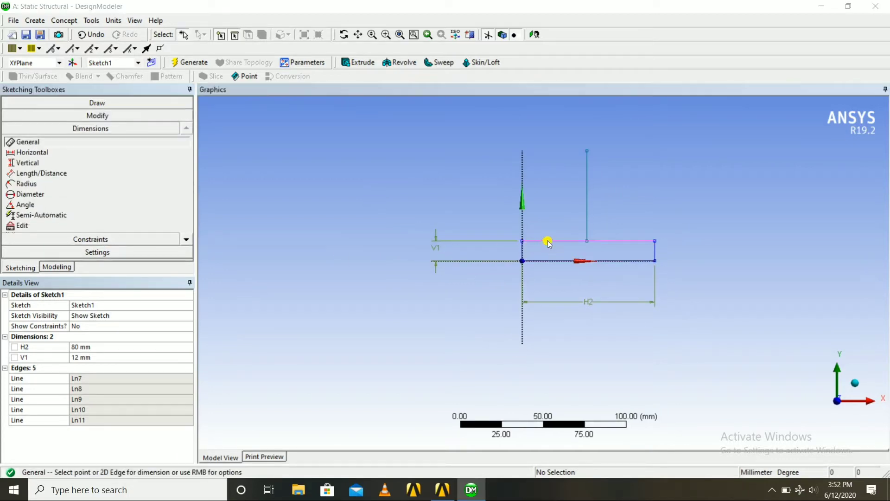
pyautogui.press('Return')
pyautogui.rightClick(569, 214)
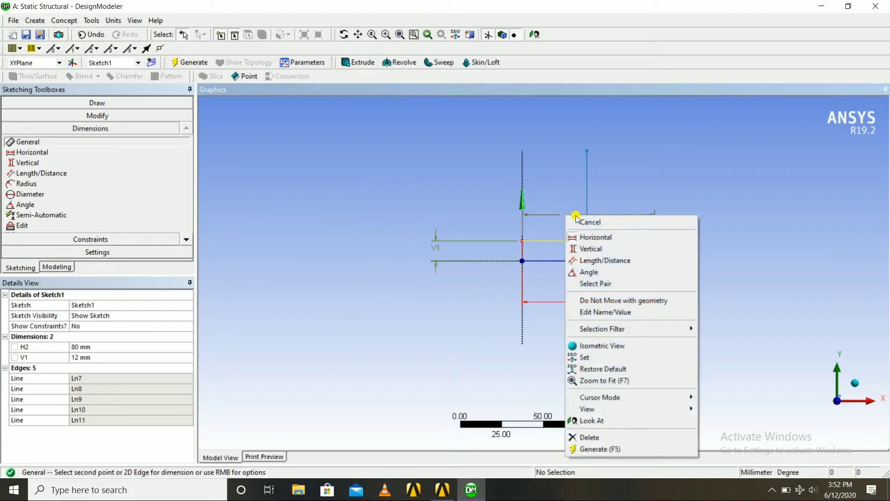
pyautogui.click(585, 221)
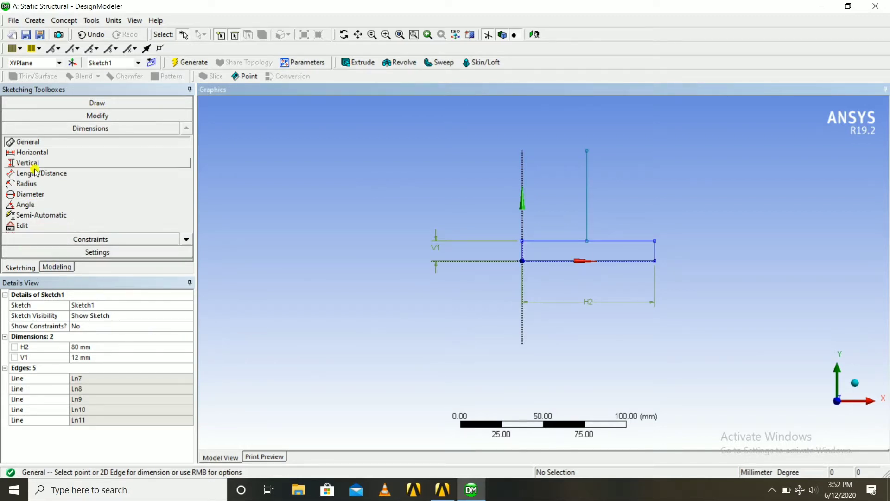
# Dimension the distance from the rectangle's upper corner on the Y axis to the vertical line's lower end and set it to 40 mm.
pyautogui.click(522, 241)
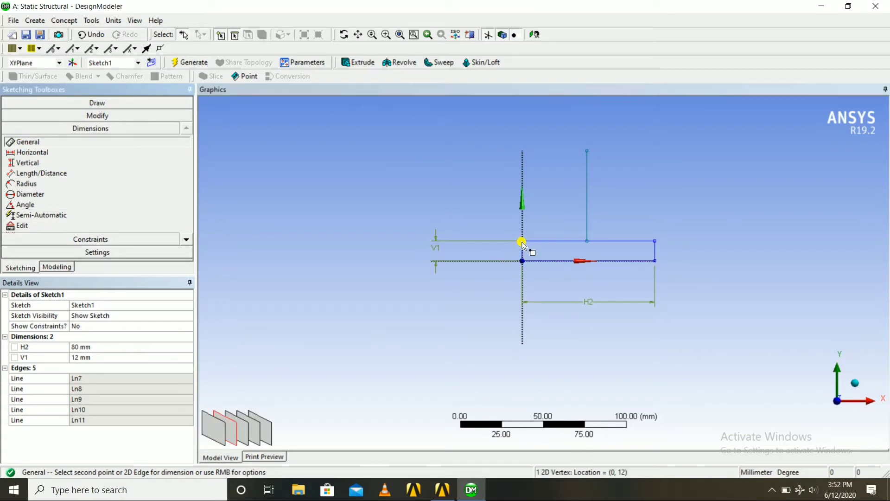
pyautogui.click(588, 242)
pyautogui.click(542, 333)
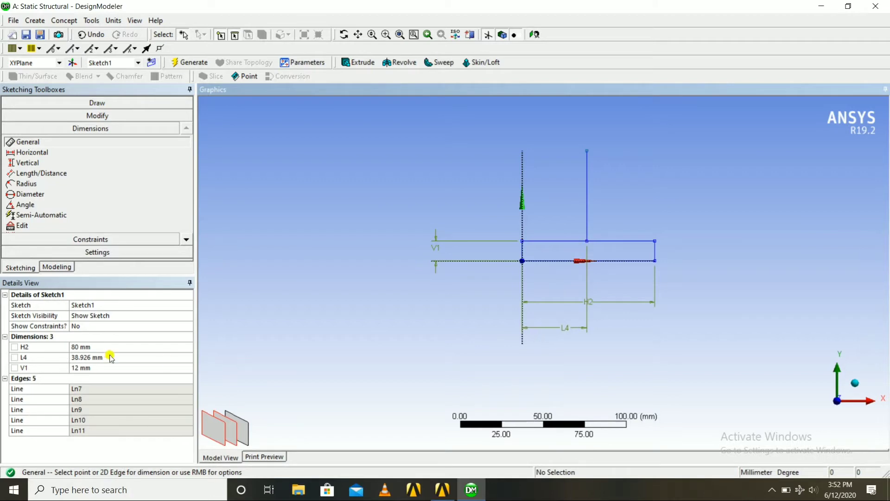
pyautogui.click(88, 359)
pyautogui.write('4')
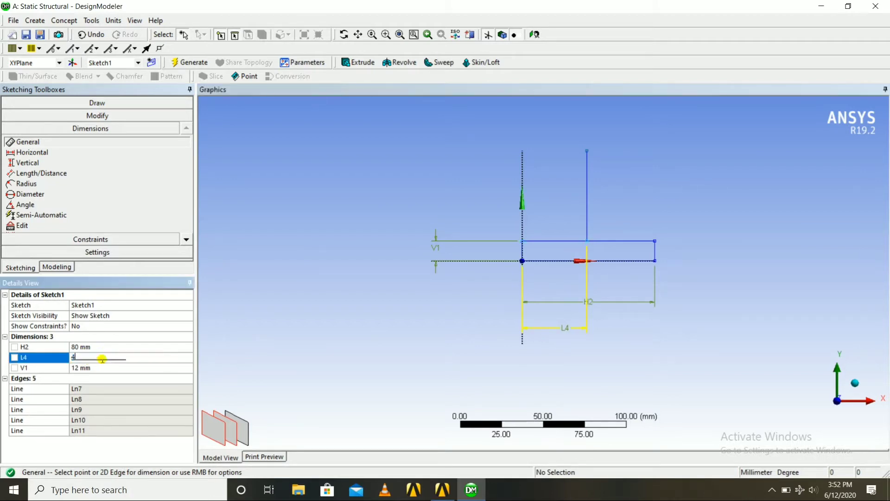
pyautogui.write('0')
pyautogui.press('Return')
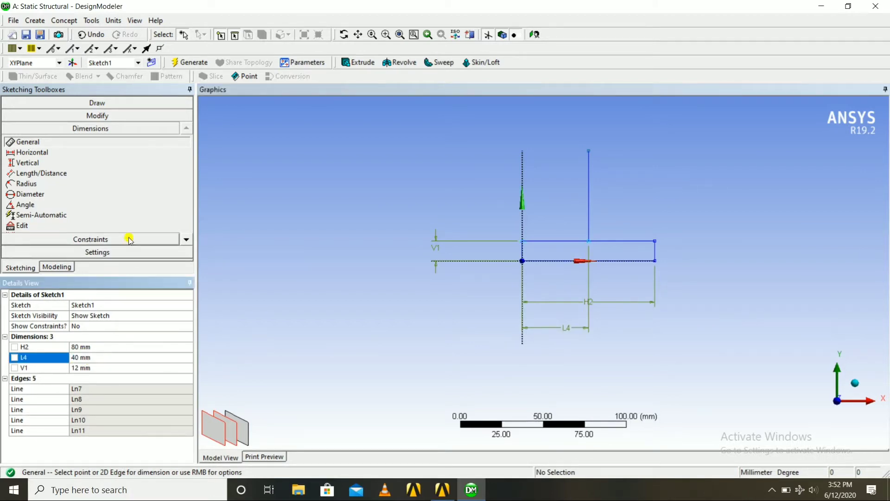
# Dimension the vertical line's length, placing the dimension clear of the rectangle.
pyautogui.scroll(-4, 326, 244)
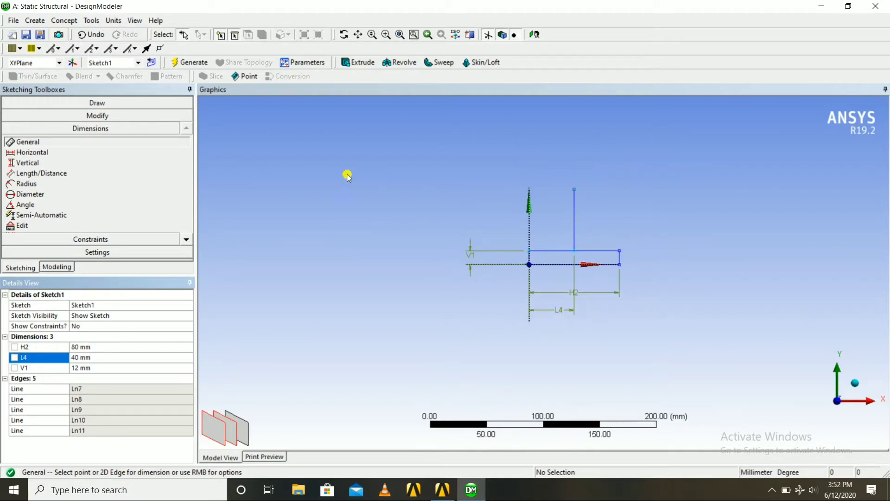
pyautogui.click(576, 218)
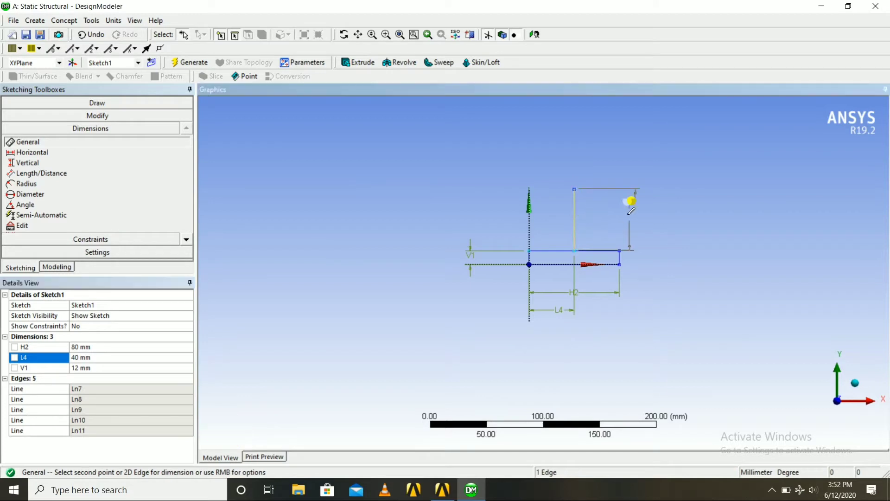
pyautogui.click(659, 211)
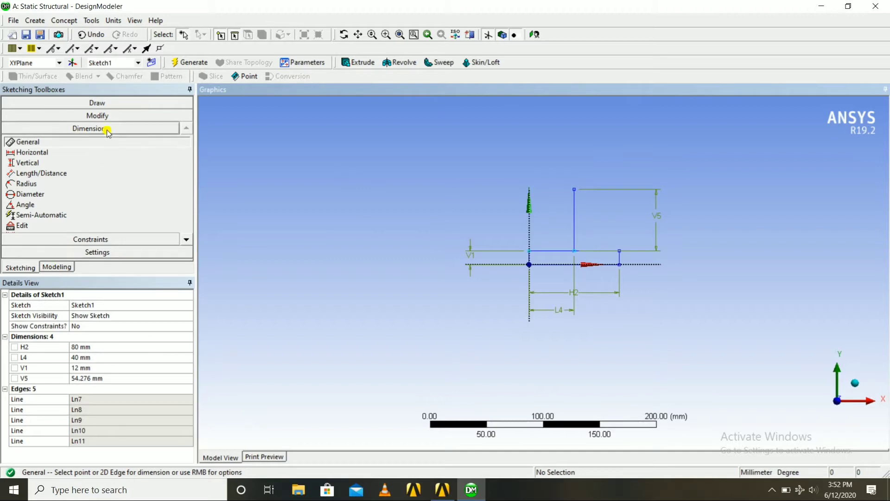
# Draw a circle centred on the vertical line's upper end, reaching about halfway down the line.
pyautogui.click(98, 102)
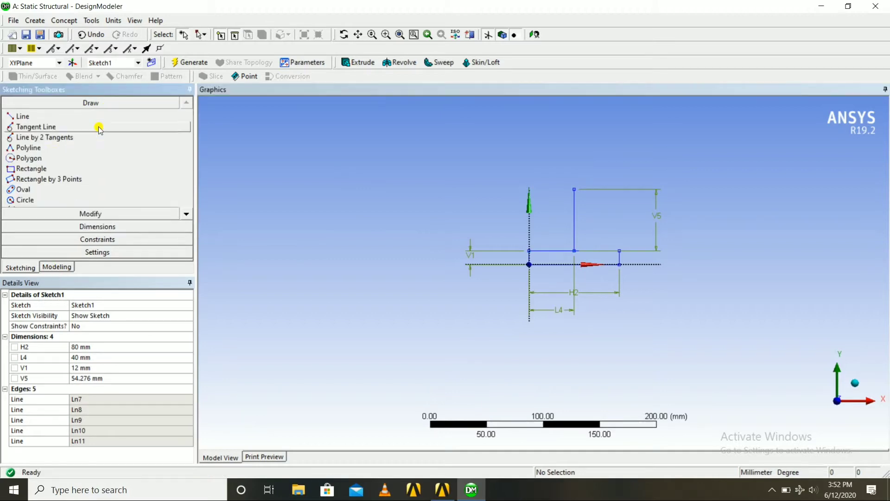
pyautogui.click(23, 200)
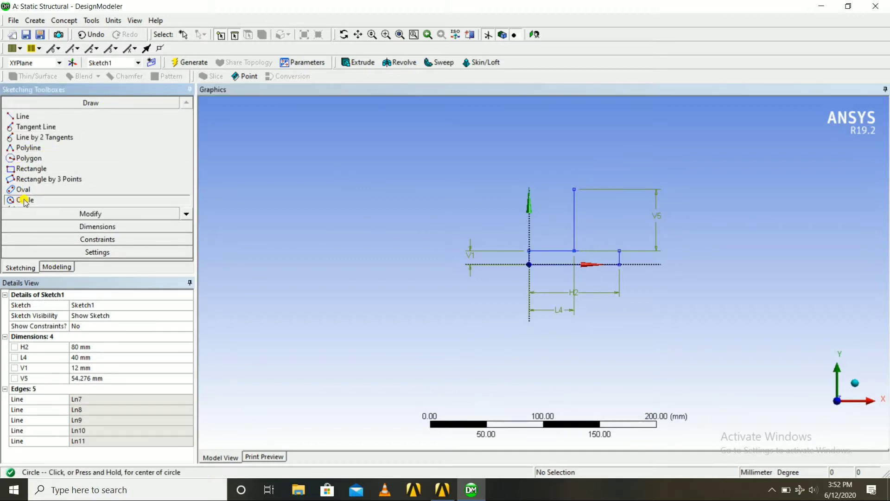
pyautogui.click(574, 189)
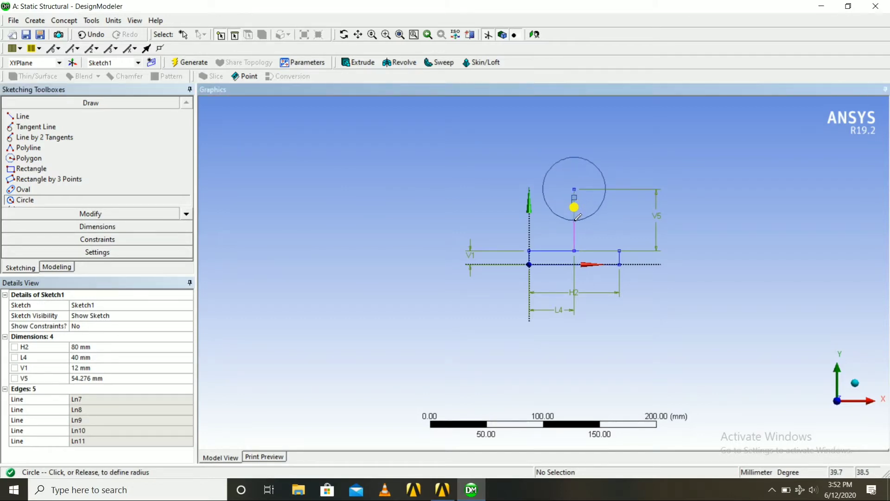
pyautogui.click(576, 220)
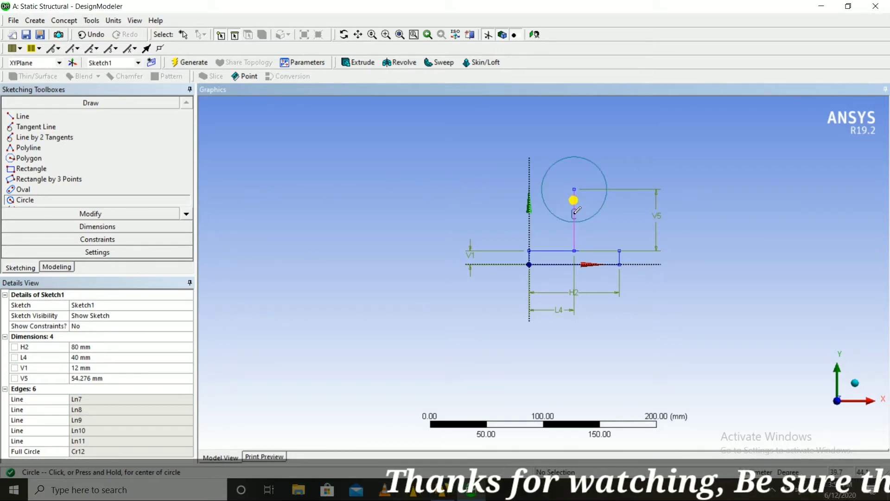
pyautogui.click(143, 227)
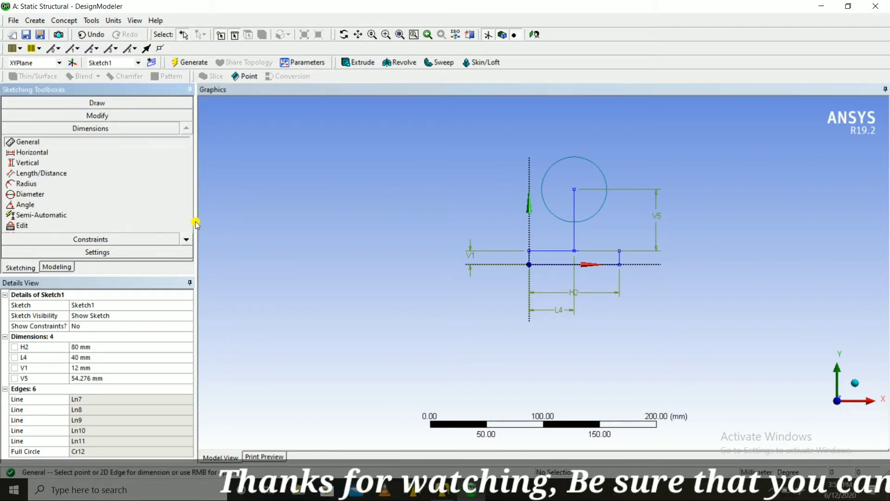
pyautogui.click(575, 229)
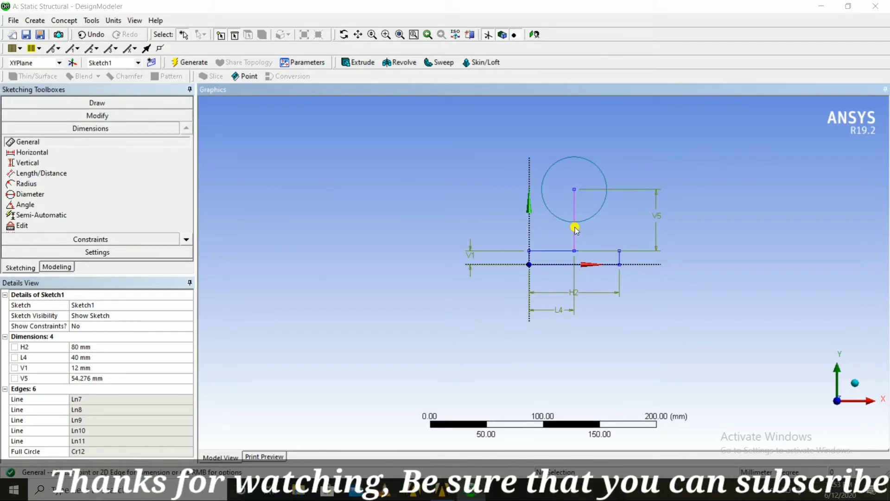
pyautogui.click(568, 228)
pyautogui.click(537, 288)
pyautogui.rightClick(538, 238)
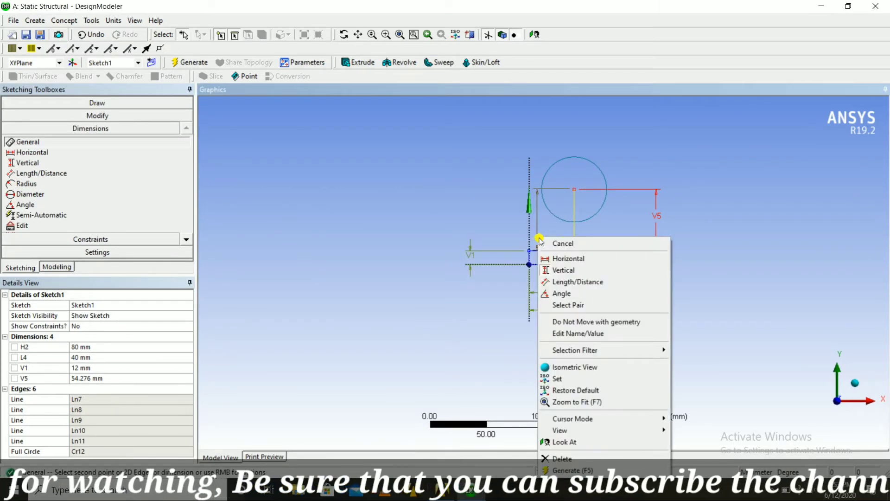
pyautogui.click(559, 242)
# Set the vertical line's length dimension to 55 mm.
pyautogui.click(85, 378)
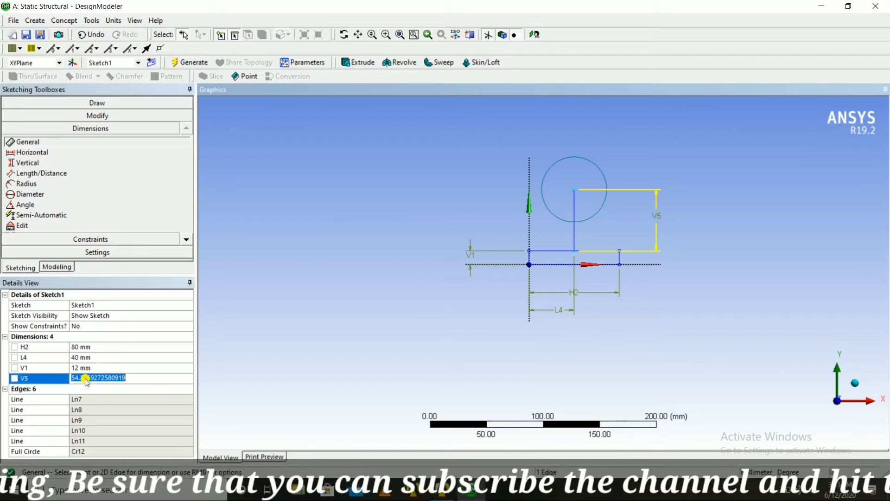
pyautogui.click(85, 379)
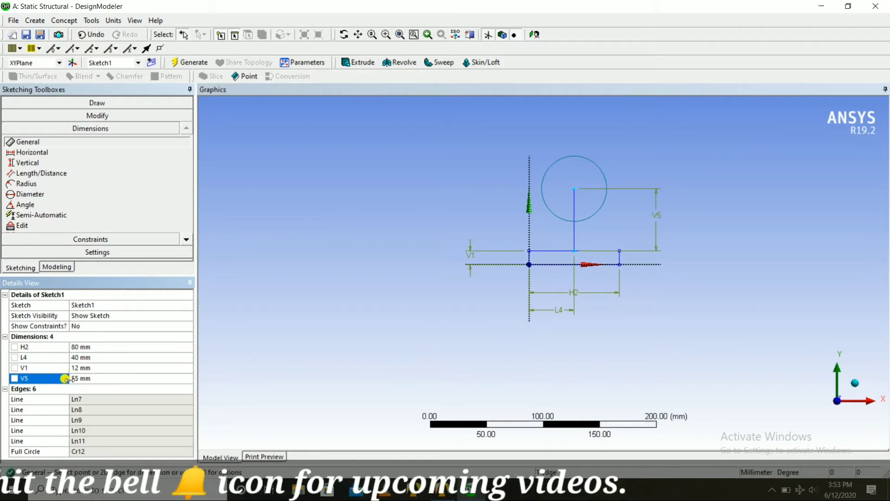
pyautogui.rightClick(74, 382)
pyautogui.rightClick(55, 377)
pyautogui.click(66, 382)
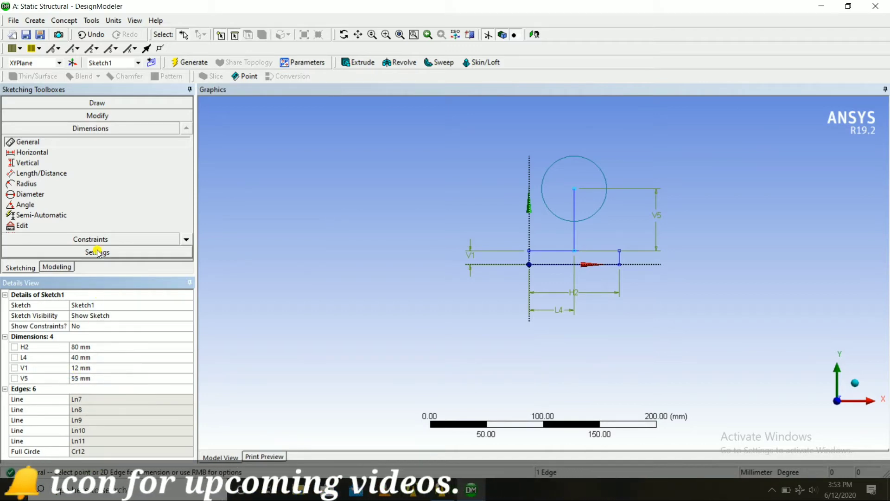
# Try to dimension the height of the circle's centre above the rectangle's lower edge.
pyautogui.click(28, 141)
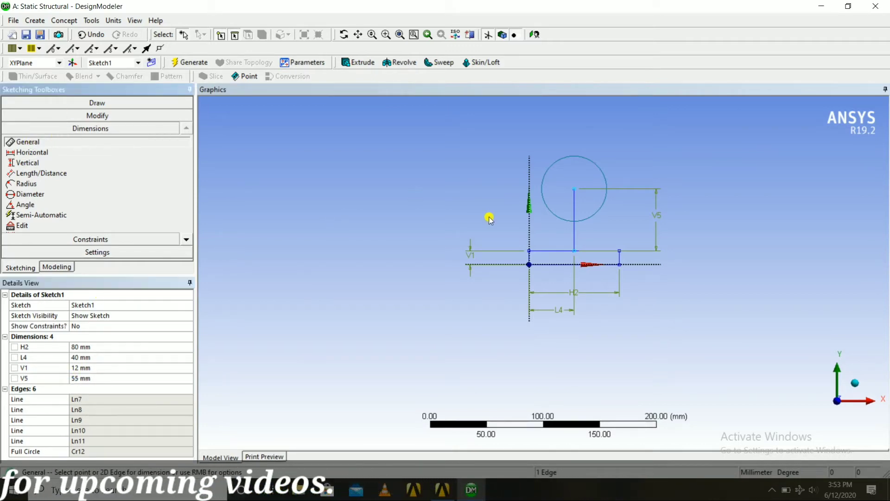
pyautogui.click(574, 190)
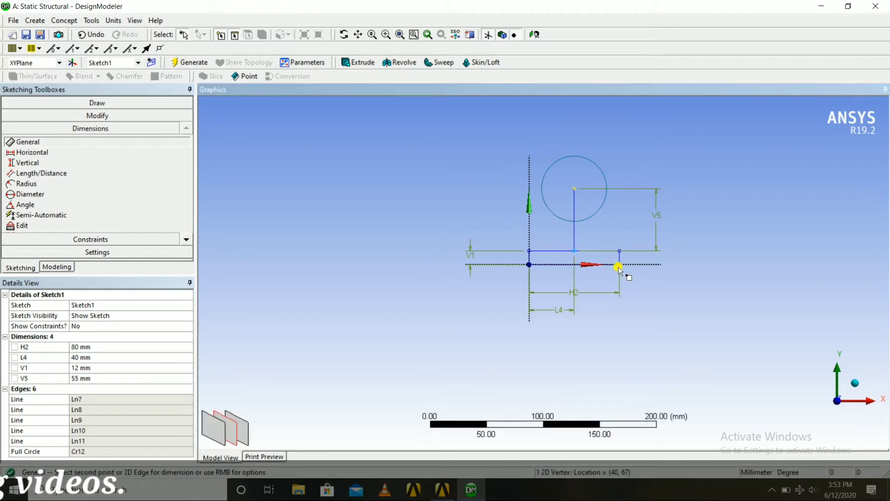
pyautogui.click(647, 265)
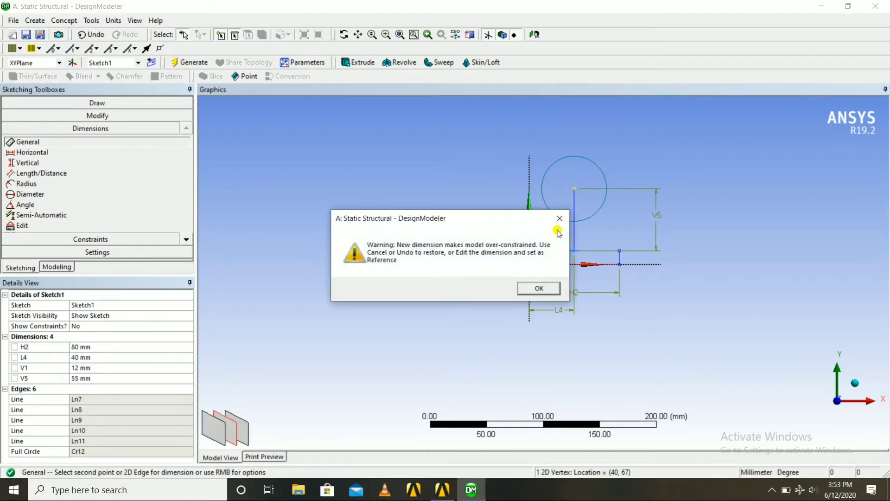
pyautogui.click(558, 218)
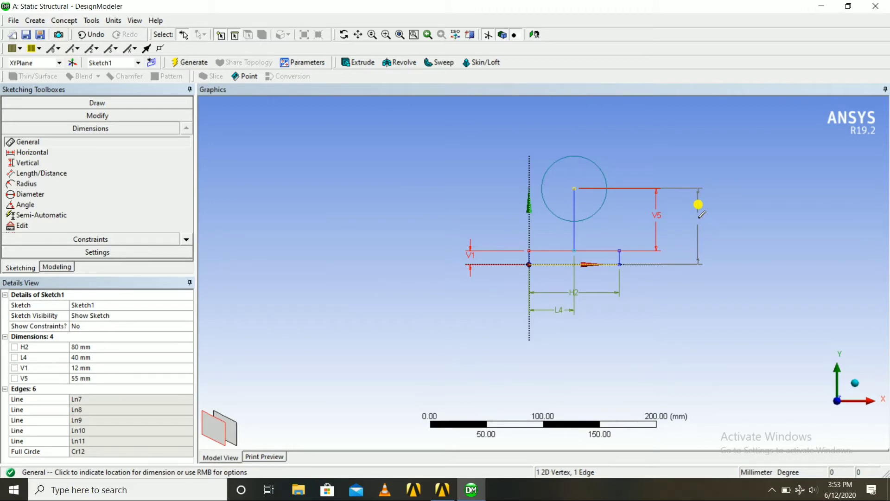
pyautogui.rightClick(699, 215)
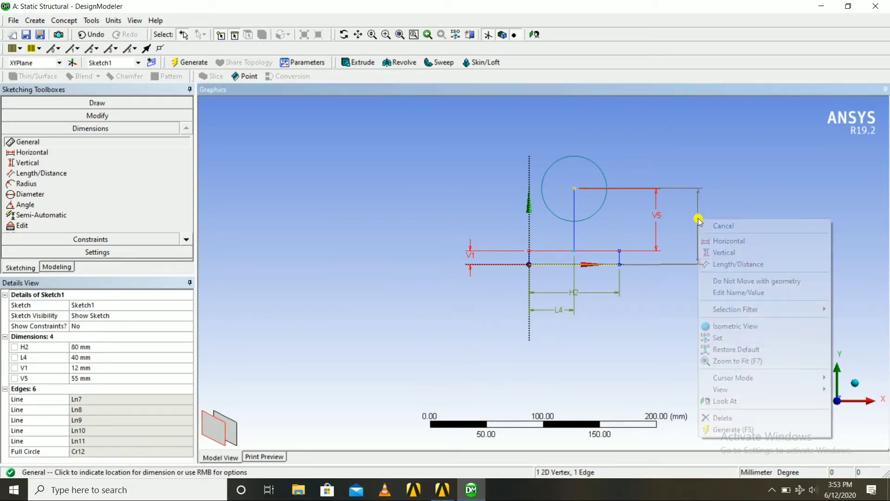
pyautogui.click(703, 225)
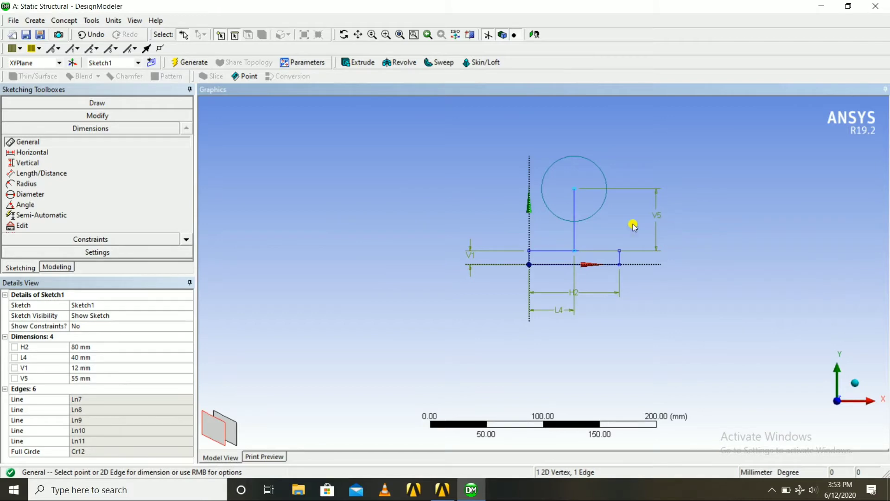
# Delete the vertical line's length dimension from the sketch.
pyautogui.click(34, 377)
pyautogui.rightClick(37, 377)
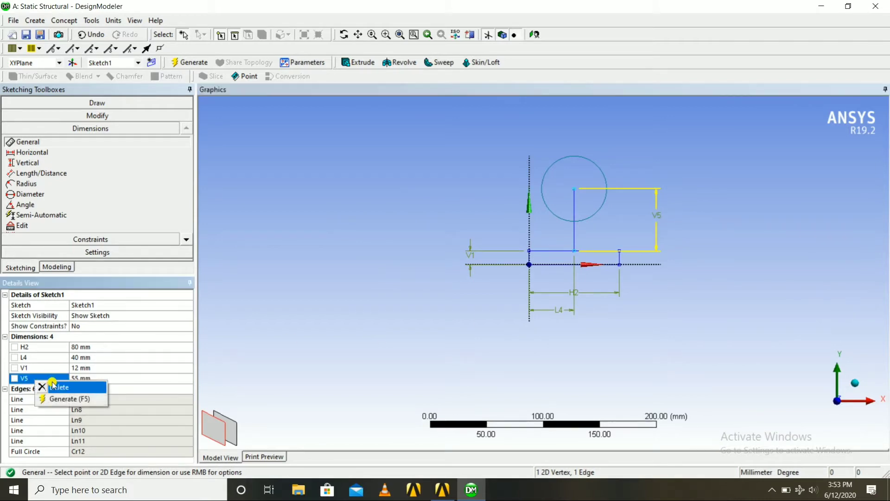
pyautogui.click(60, 387)
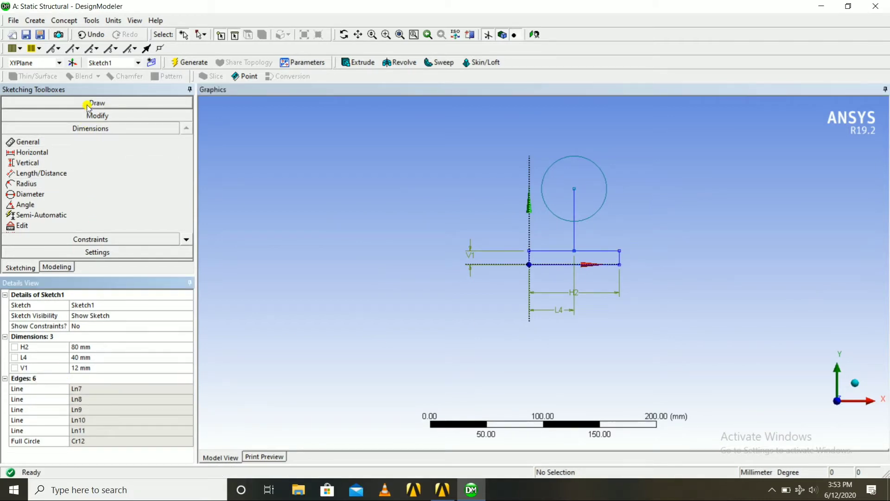
# Dimension the distance from the rectangle's lower edge to the circle's centre and set it to 55 mm.
pyautogui.click(27, 141)
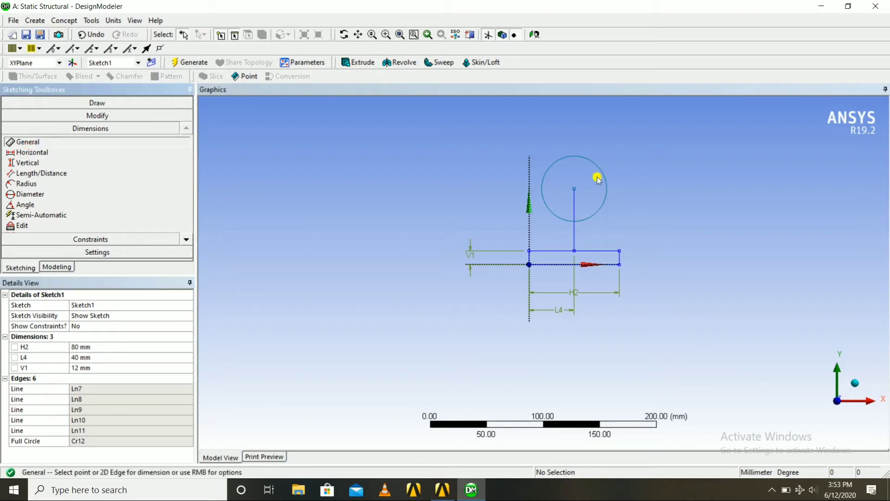
pyautogui.click(574, 189)
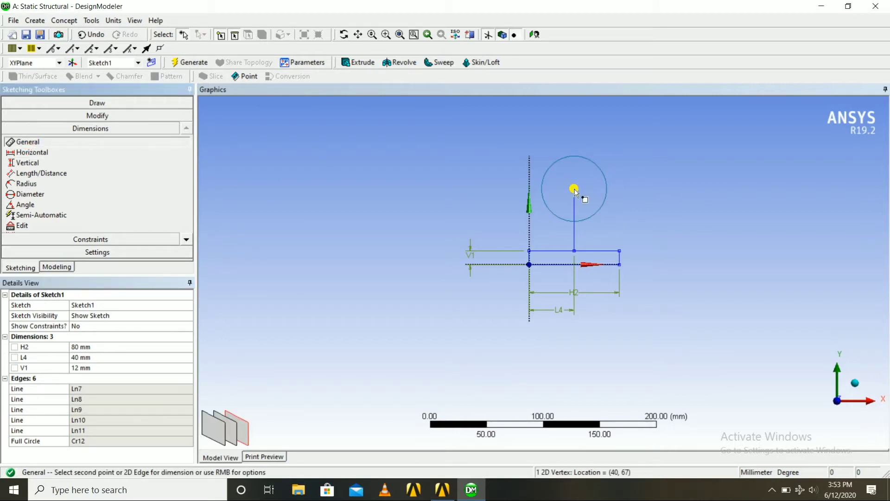
pyautogui.click(607, 266)
pyautogui.click(711, 215)
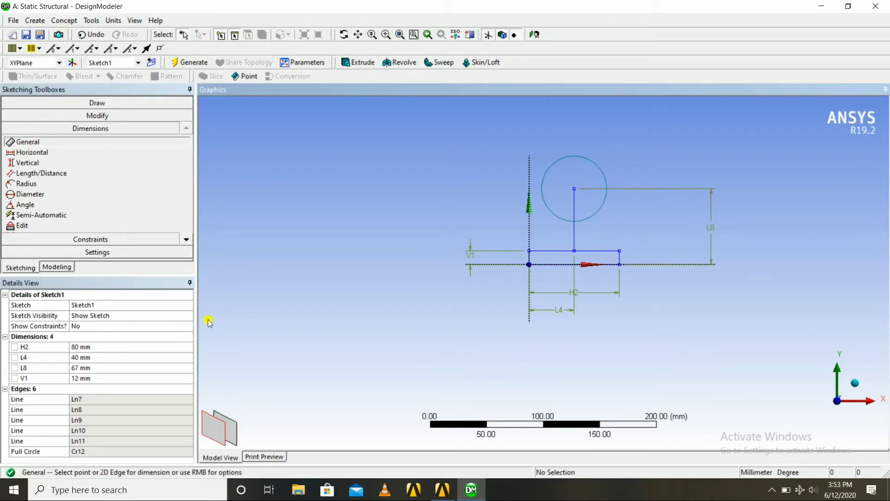
pyautogui.click(87, 371)
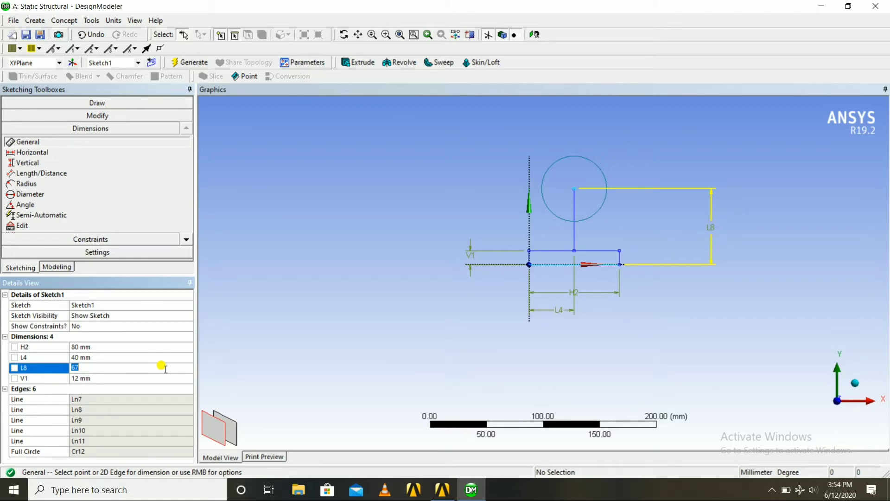
pyautogui.write('55')
pyautogui.press('Return')
# Draw tangent lines from both sides of the circle down to the rectangle's two upper corners.
pyautogui.scroll(3, 625, 246)
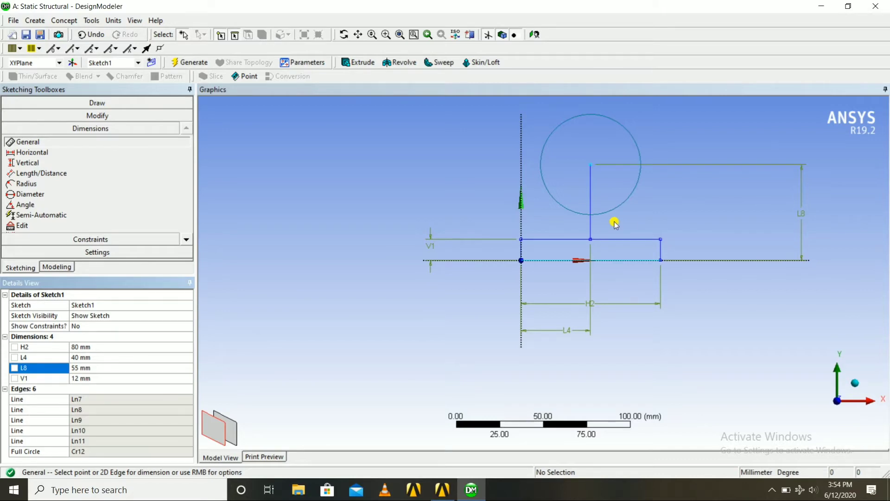
pyautogui.click(70, 105)
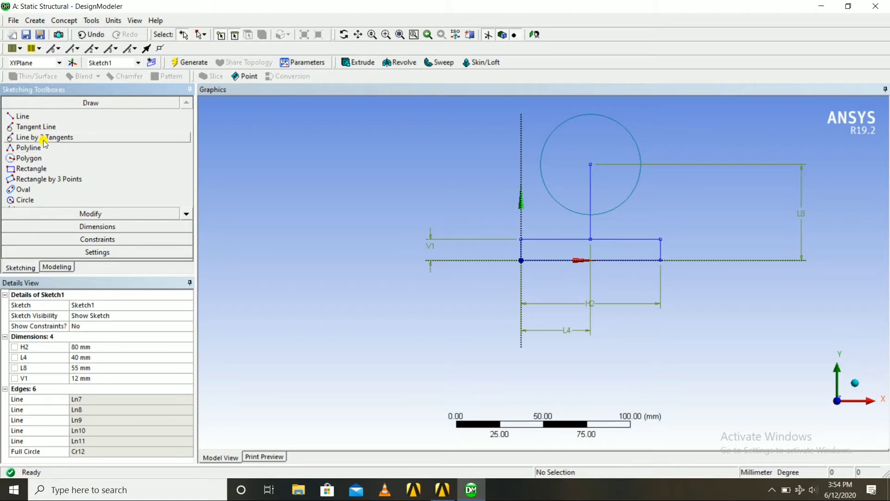
pyautogui.click(43, 126)
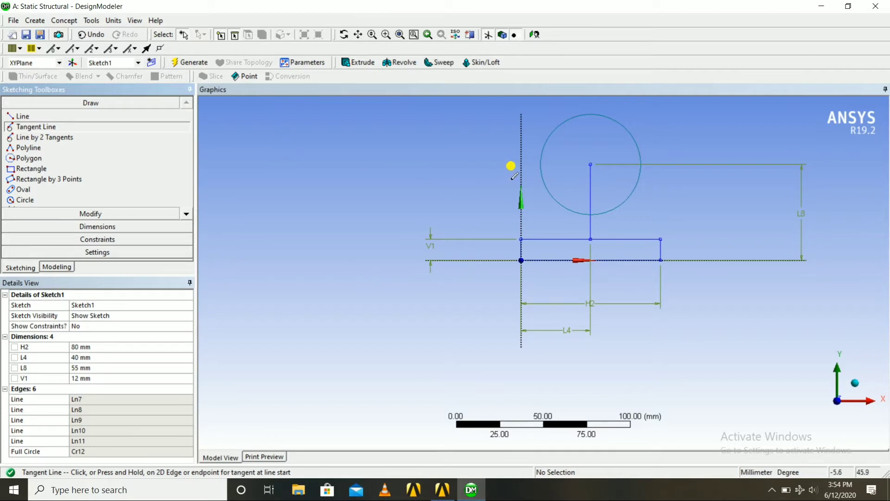
pyautogui.click(541, 158)
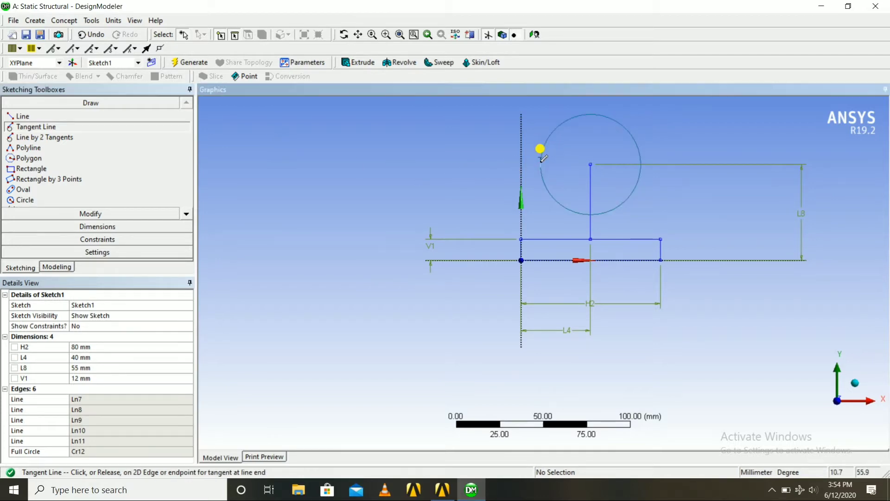
pyautogui.click(522, 237)
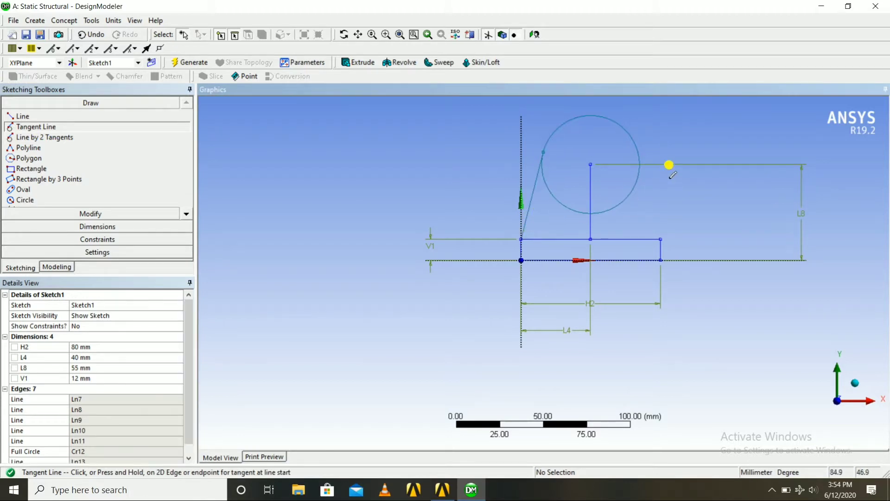
pyautogui.click(640, 155)
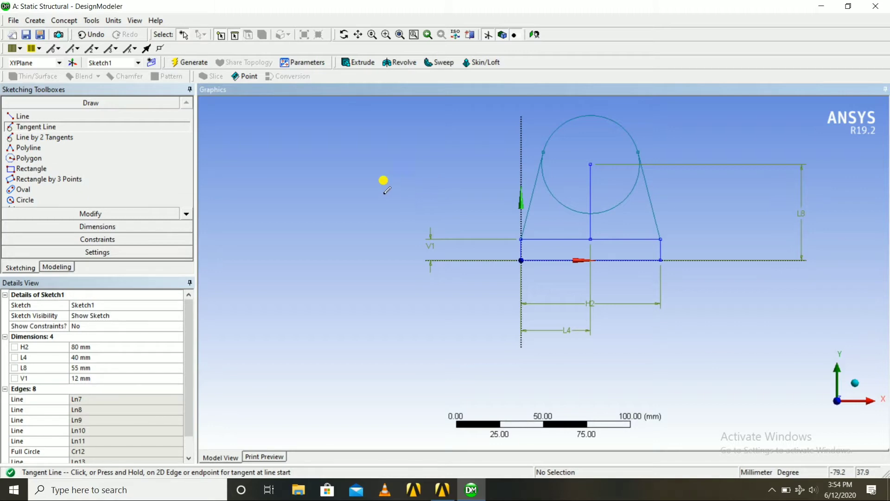
# Trim away the circle's lower arc, the vertical centre line and the rectangle's upper edge to leave one closed outline.
pyautogui.click(79, 214)
pyautogui.click(51, 160)
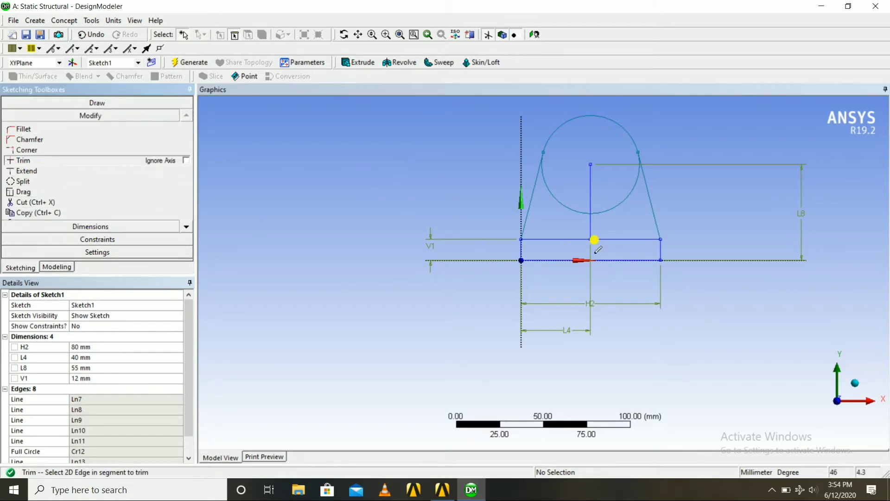
pyautogui.click(576, 203)
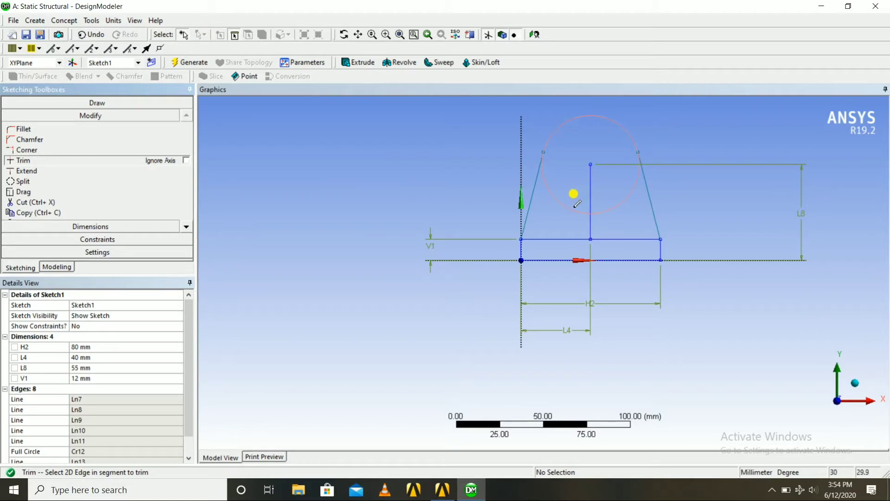
pyautogui.click(624, 200)
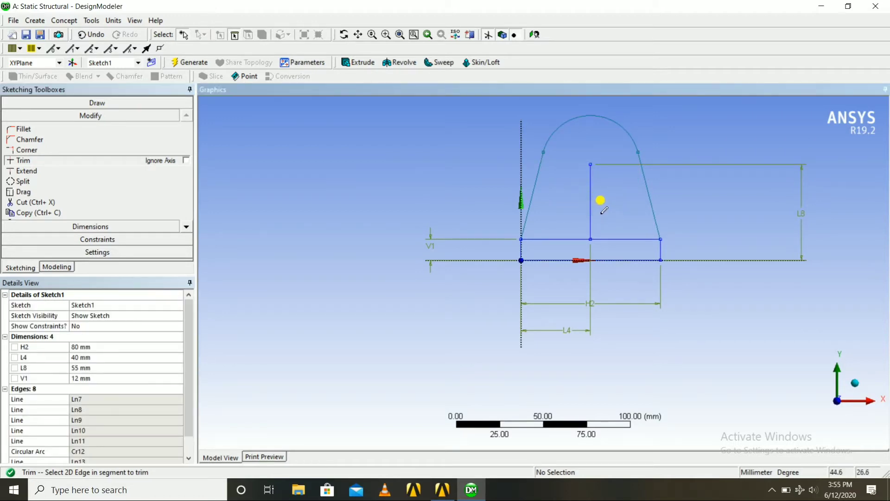
pyautogui.click(592, 201)
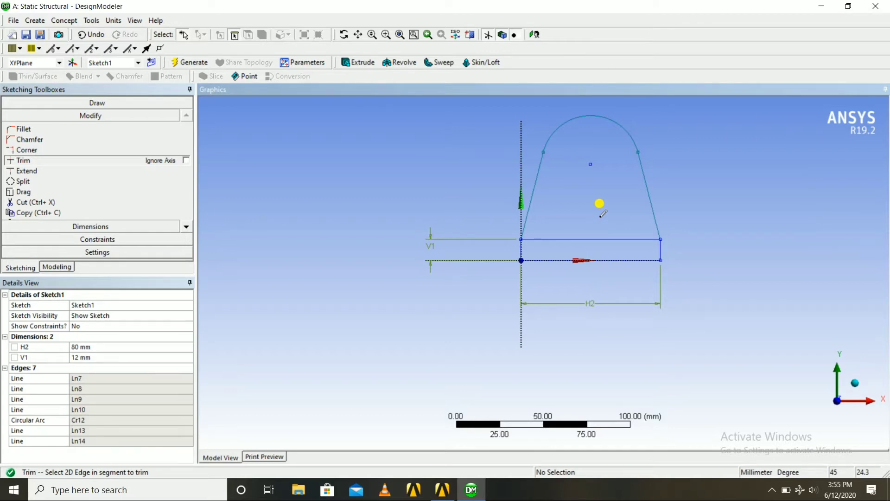
pyautogui.click(620, 238)
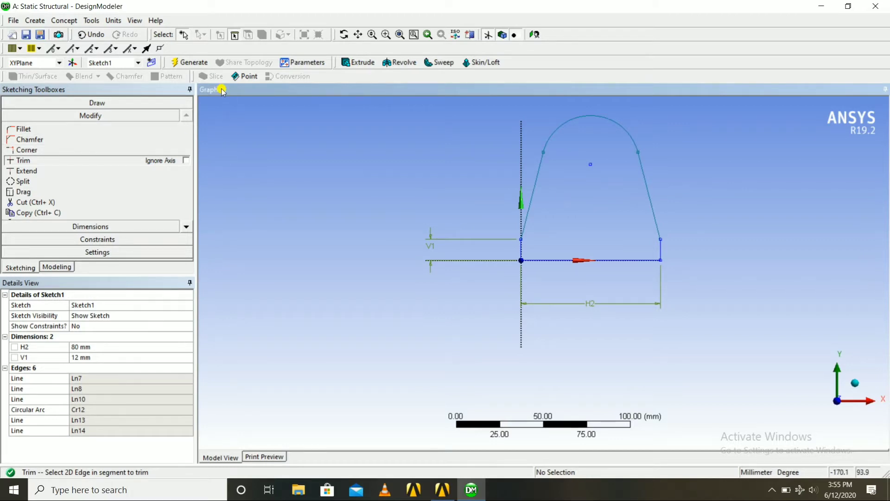
# Extrude the outline sketch 10 mm in the reversed direction and generate the body.
pyautogui.click(354, 63)
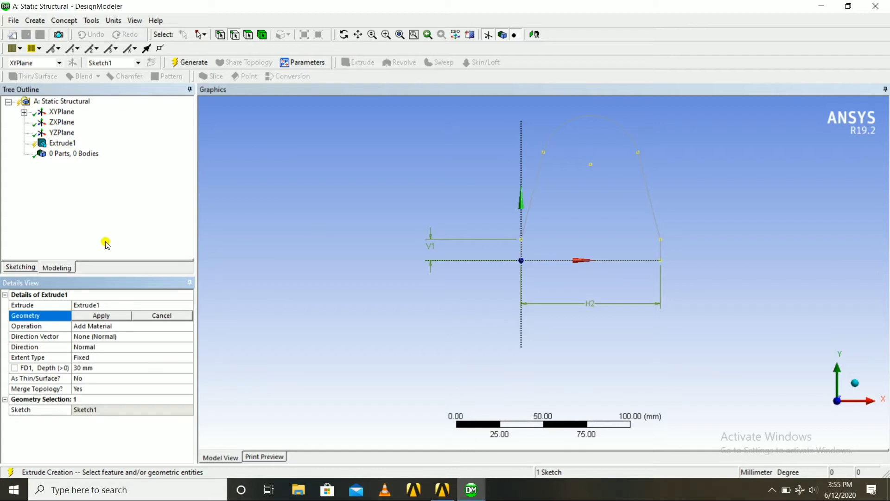
pyautogui.click(99, 347)
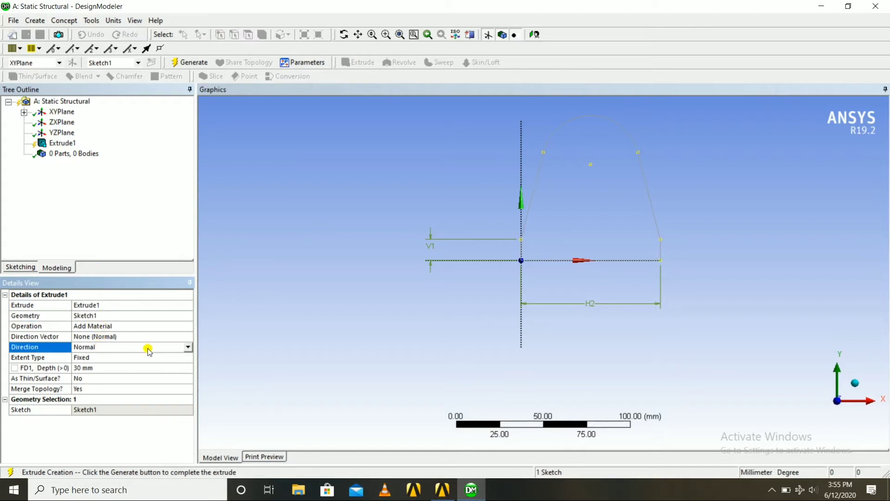
pyautogui.click(188, 346)
pyautogui.click(93, 364)
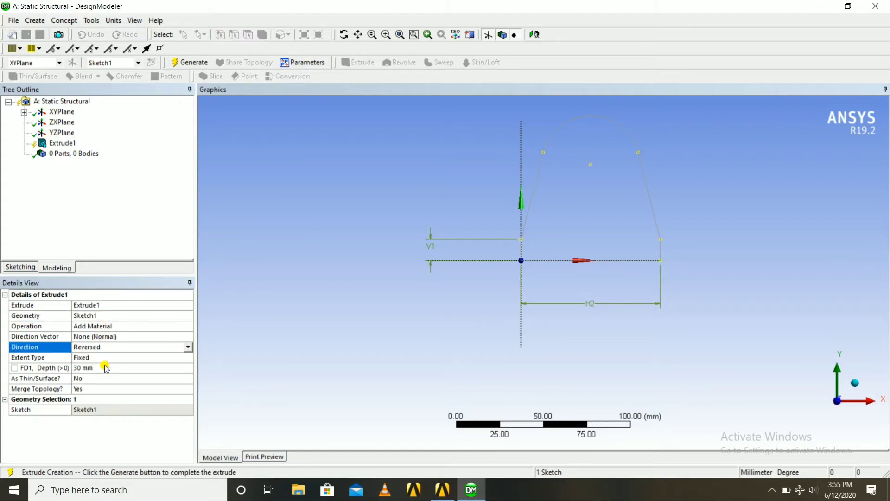
pyautogui.click(89, 368)
pyautogui.write('10')
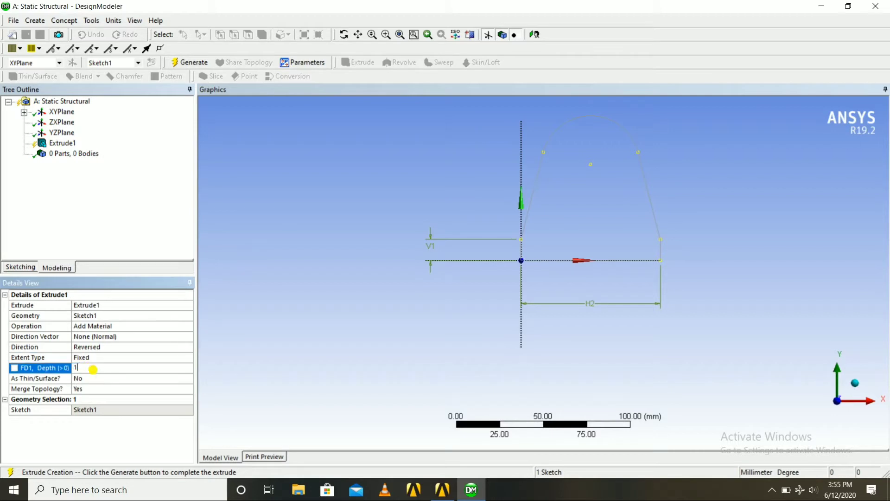
pyautogui.press('Return')
pyautogui.click(188, 62)
# Create a new sketch on XYPlane and draw a rectangle over the plate's base, from the origin to the opposite corner where the slanted edge starts.
pyautogui.moveTo(411, 171)
pyautogui.mouseDown(button='middle')
pyautogui.moveTo(292, 185)
pyautogui.moveTo(437, 155)
pyautogui.moveTo(378, 207)
pyautogui.moveTo(418, 144)
pyautogui.moveTo(453, 181)
pyautogui.moveTo(473, 183)
pyautogui.moveTo(429, 153)
pyautogui.moveTo(435, 159)
pyautogui.moveTo(389, 171)
pyautogui.moveTo(453, 151)
pyautogui.moveTo(423, 121)
pyautogui.moveTo(459, 145)
pyautogui.moveTo(492, 93)
pyautogui.mouseUp(button='middle')
pyautogui.click(533, 34)
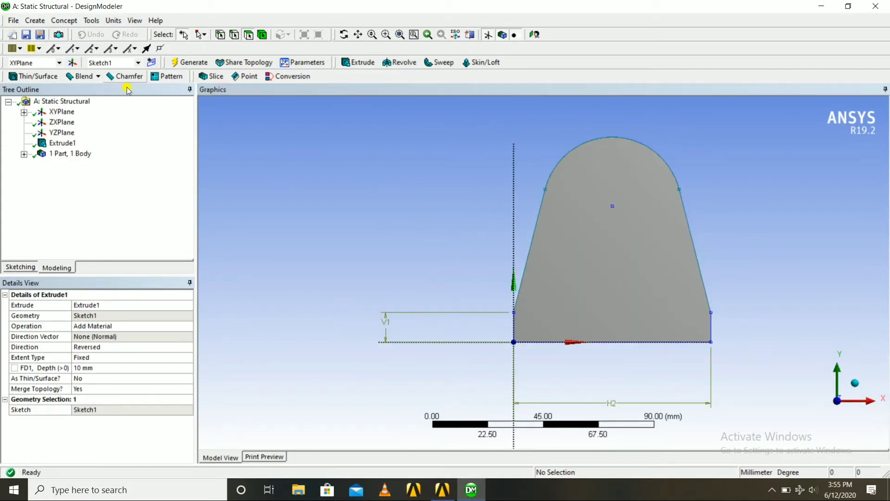
pyautogui.click(151, 62)
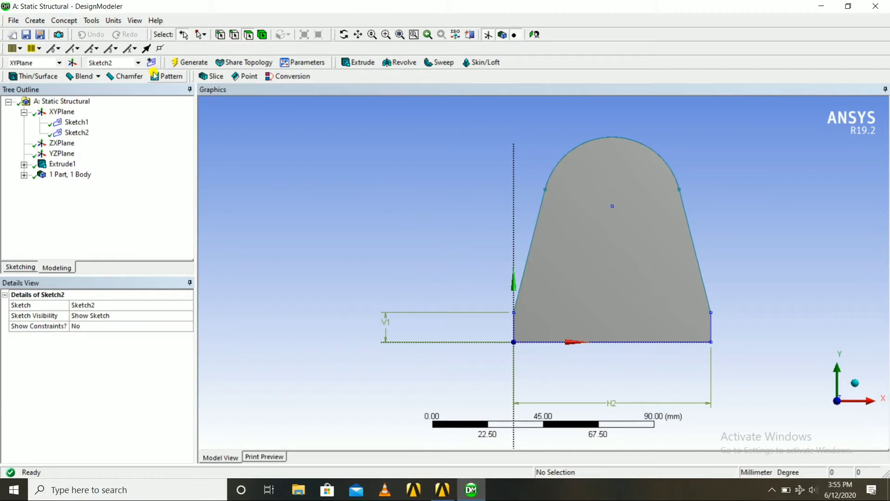
pyautogui.click(32, 268)
pyautogui.click(31, 168)
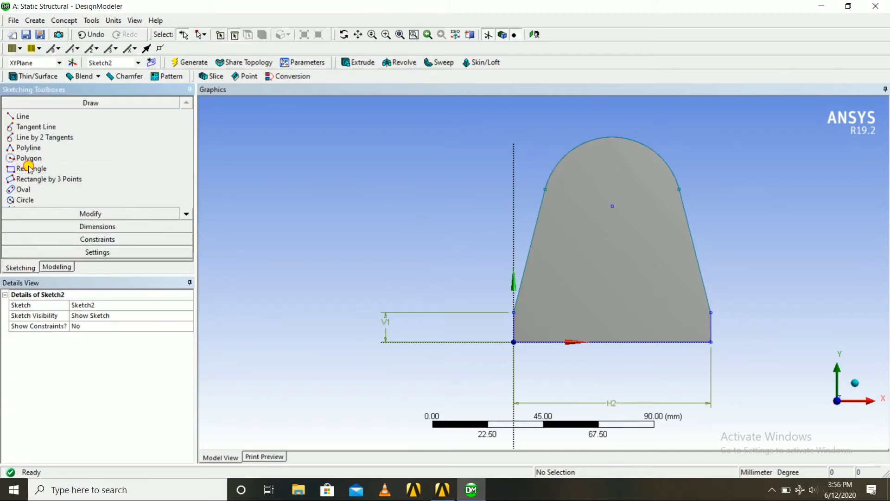
pyautogui.click(513, 341)
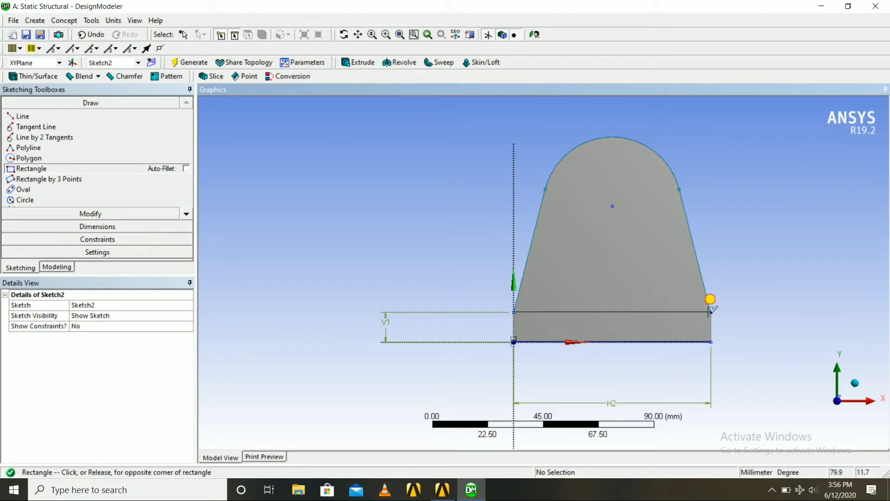
pyautogui.click(710, 312)
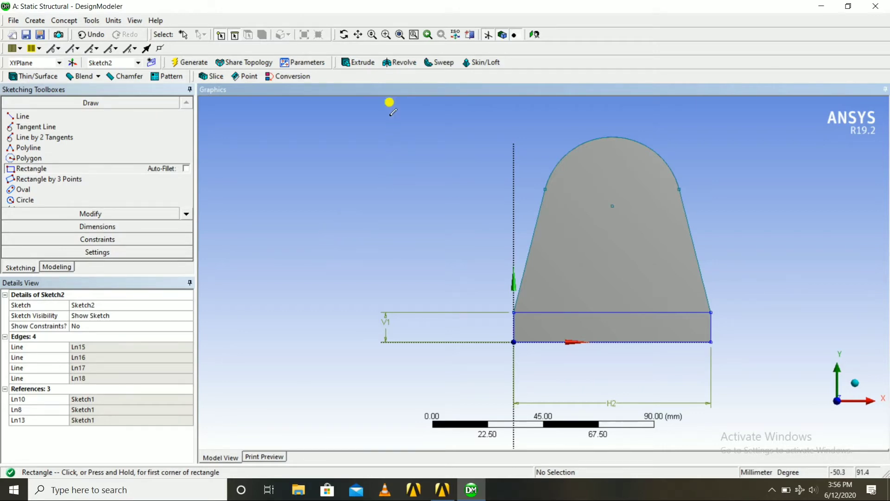
# Extrude the base rectangle sketch 30 mm in the normal direction as added material and generate it.
pyautogui.click(364, 62)
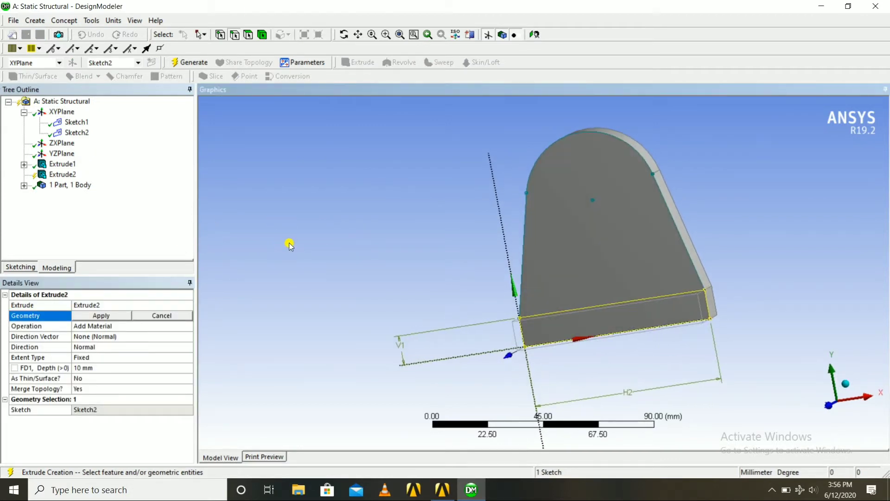
pyautogui.click(77, 367)
pyautogui.press('Return')
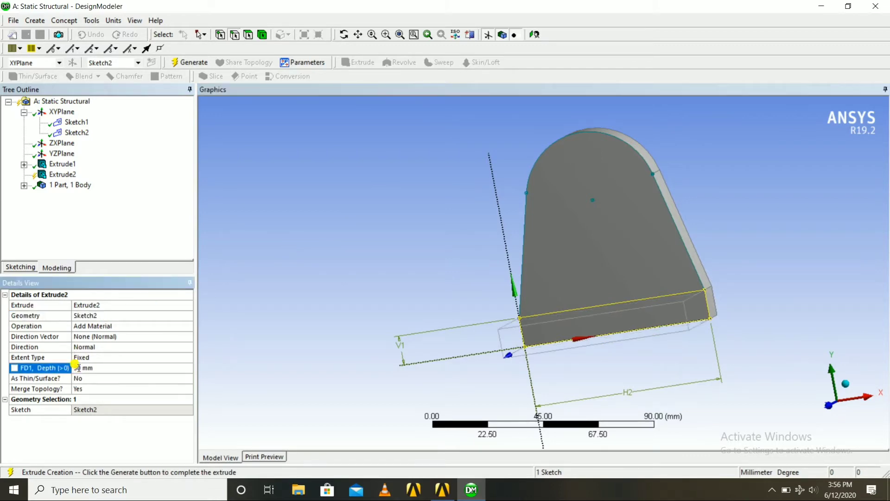
pyautogui.click(190, 62)
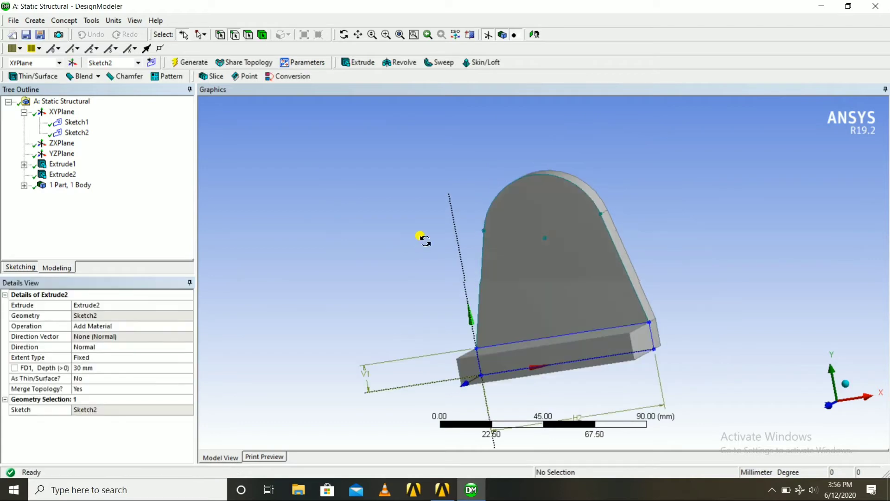
pyautogui.moveTo(421, 237); pyautogui.dragTo(454, 230, button='middle')
# Create a new sketch on XYPlane and draw a circle centred on the rounded top's centre point, reaching out to its arc.
pyautogui.click(534, 34)
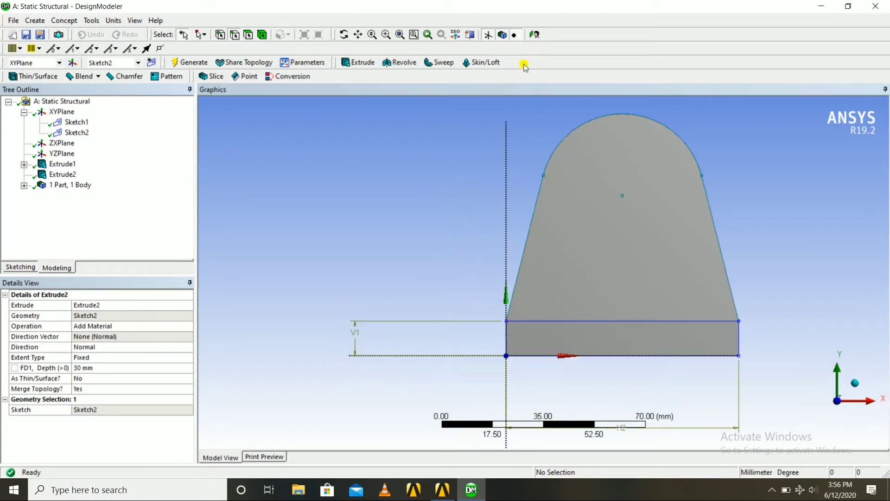
pyautogui.click(151, 62)
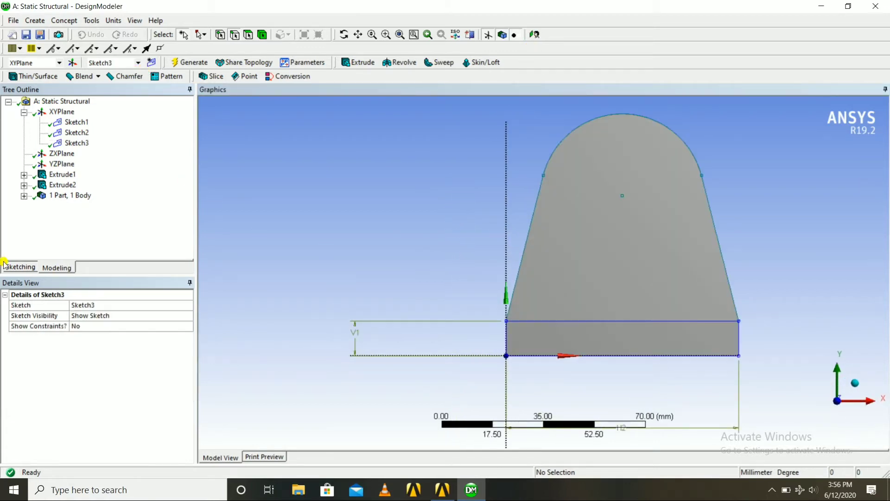
pyautogui.click(17, 267)
pyautogui.click(25, 199)
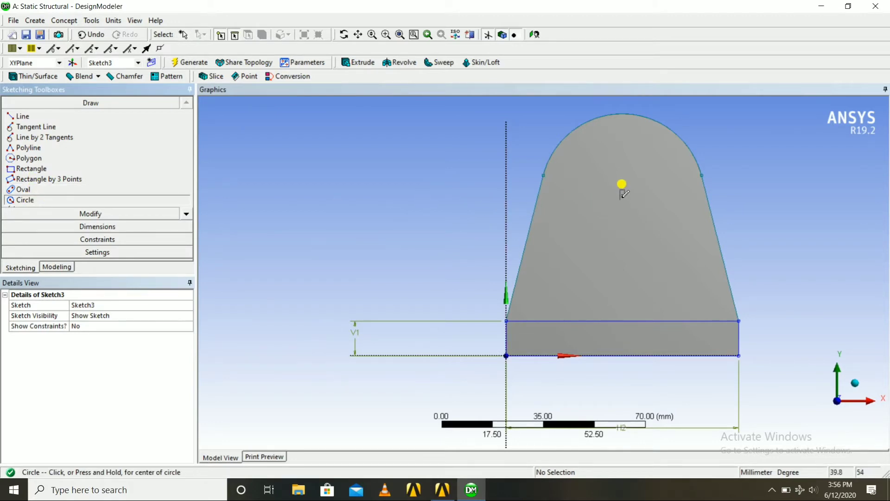
pyautogui.click(622, 196)
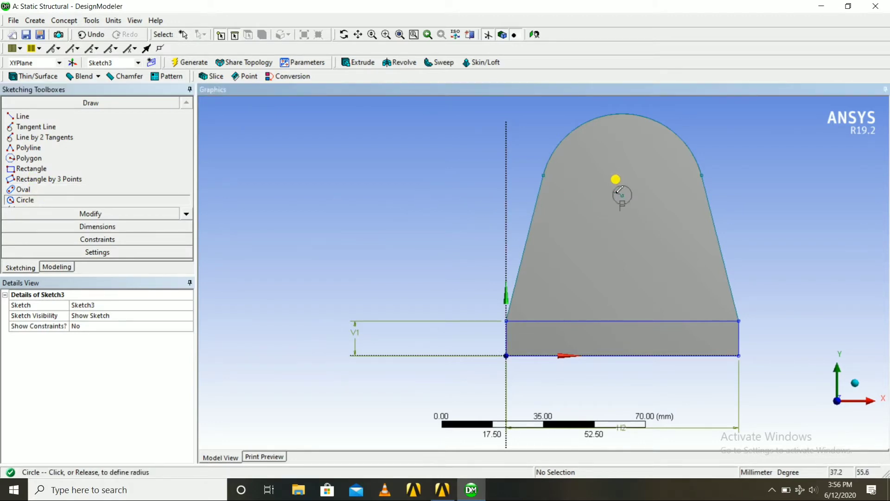
pyautogui.click(615, 121)
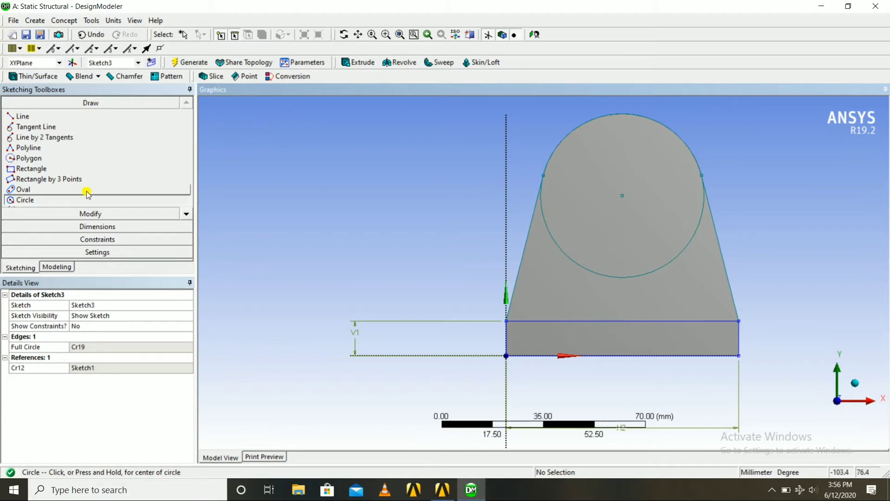
# Extrude the circle sketch 20 mm as added material and generate the cylindrical boss.
pyautogui.click(352, 63)
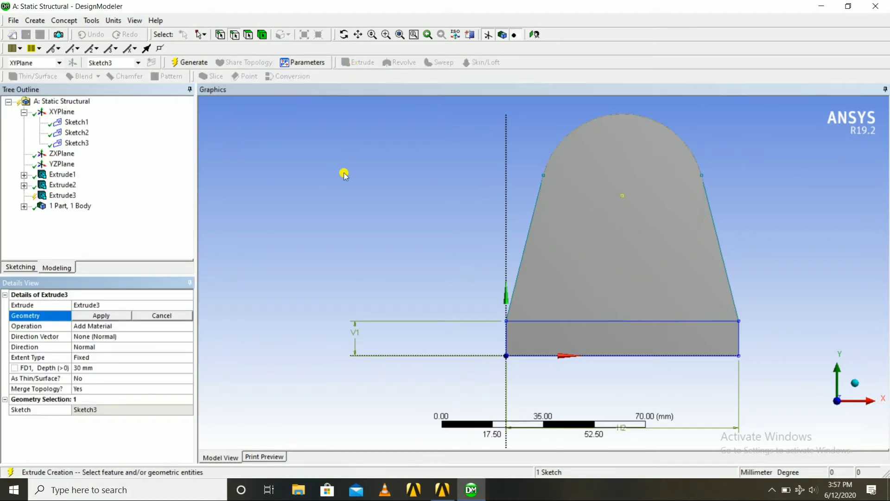
pyautogui.click(103, 367)
pyautogui.write('20')
pyautogui.press('Return')
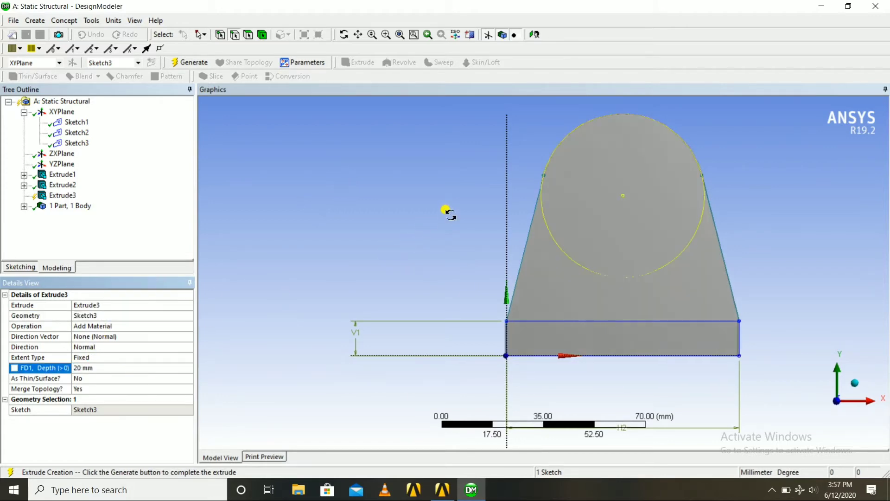
pyautogui.moveTo(449, 209)
pyautogui.mouseDown(button='middle')
pyautogui.moveTo(294, 235)
pyautogui.moveTo(306, 218)
pyautogui.moveTo(294, 207)
pyautogui.moveTo(451, 215)
pyautogui.moveTo(340, 238)
pyautogui.moveTo(384, 223)
pyautogui.mouseUp(button='middle')
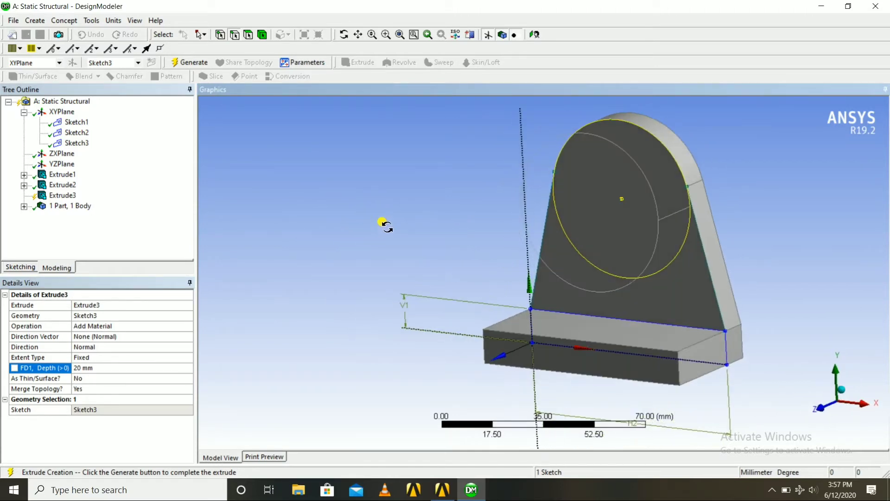
pyautogui.click(189, 62)
pyautogui.moveTo(424, 193)
pyautogui.mouseDown(button='middle')
pyautogui.moveTo(367, 189)
pyautogui.moveTo(332, 205)
pyautogui.moveTo(419, 208)
pyautogui.moveTo(516, 177)
pyautogui.moveTo(369, 175)
pyautogui.moveTo(471, 169)
pyautogui.moveTo(418, 207)
pyautogui.moveTo(451, 209)
pyautogui.moveTo(499, 179)
pyautogui.moveTo(412, 176)
pyautogui.moveTo(439, 175)
pyautogui.moveTo(463, 154)
pyautogui.mouseUp(button='middle')
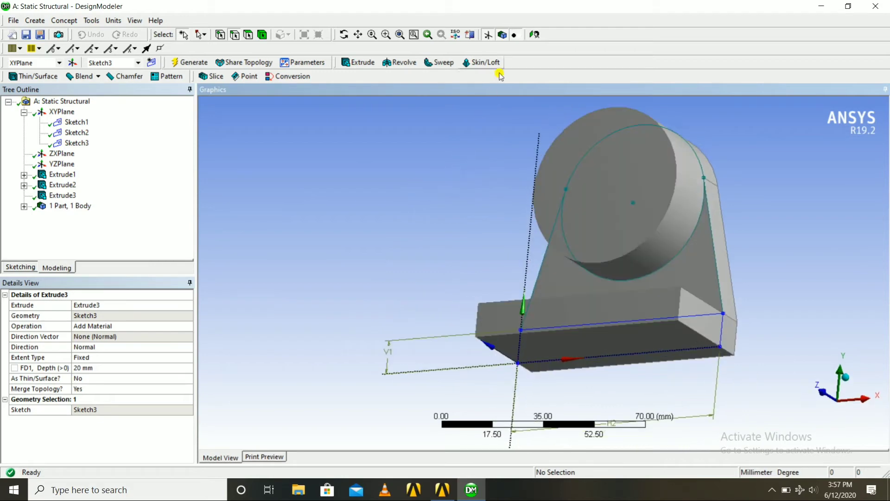
# Create another sketch on XYPlane and draw a circle about 26 mm in diameter, concentric with the boss.
pyautogui.click(533, 34)
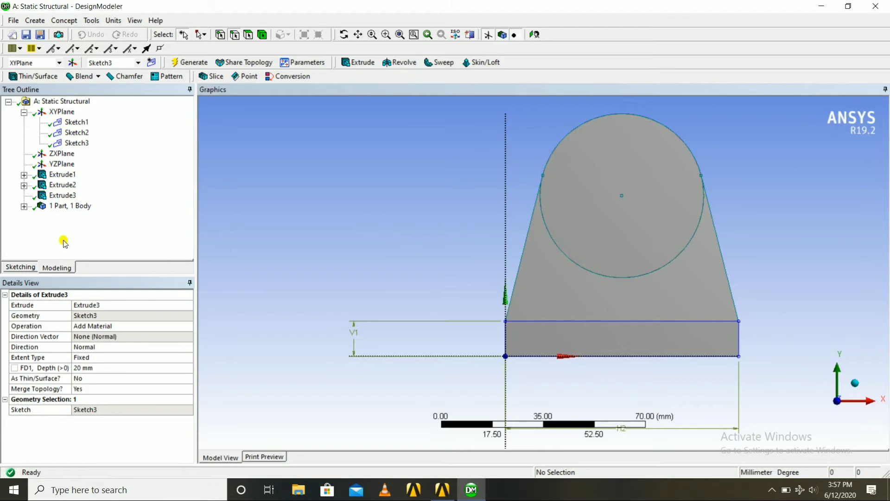
pyautogui.click(153, 63)
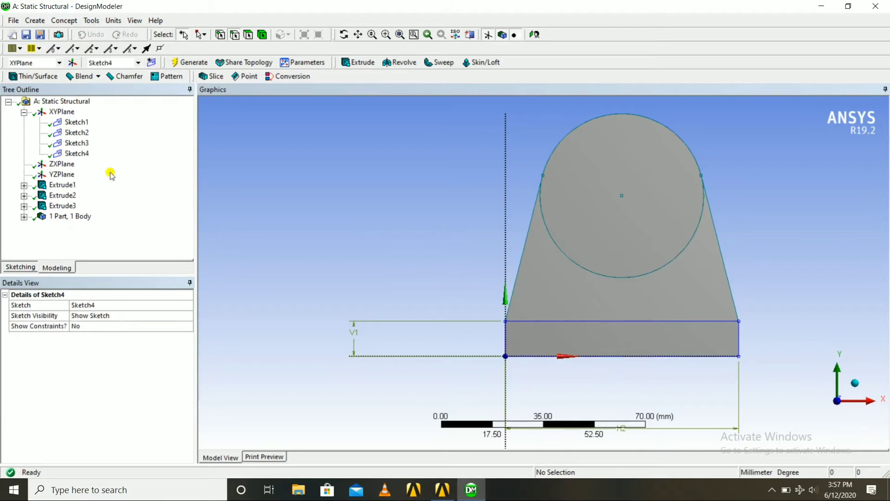
pyautogui.click(24, 268)
pyautogui.click(28, 199)
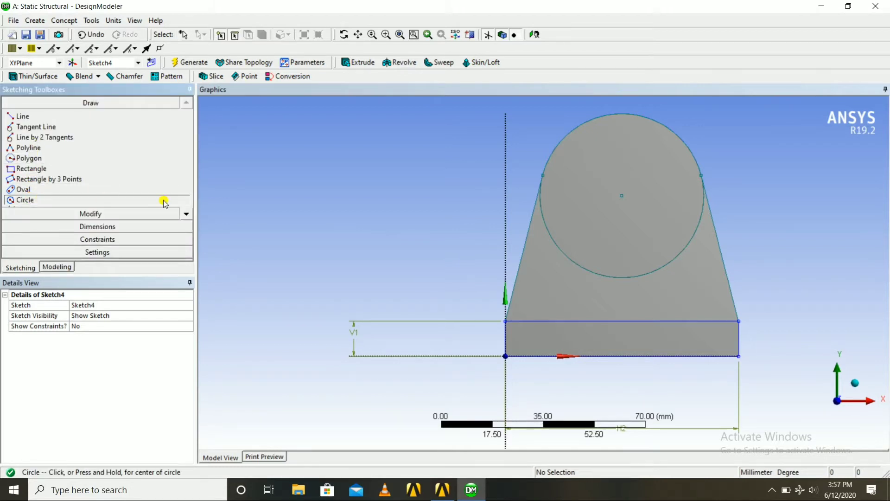
pyautogui.click(621, 195)
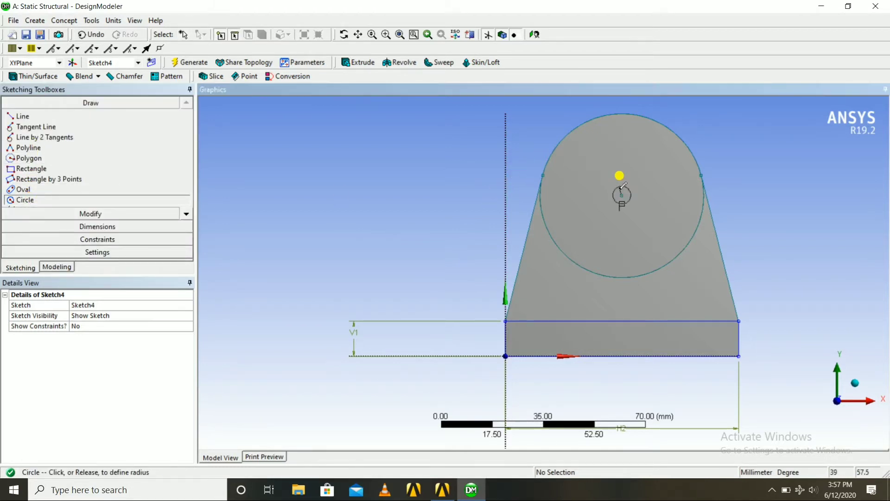
pyautogui.click(621, 157)
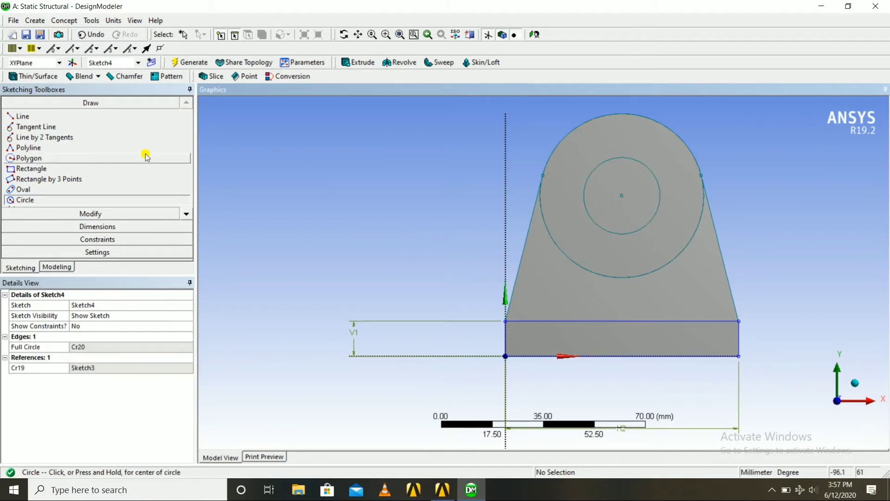
# Dimension the inner circle's diameter and set it to 20 mm.
pyautogui.click(37, 226)
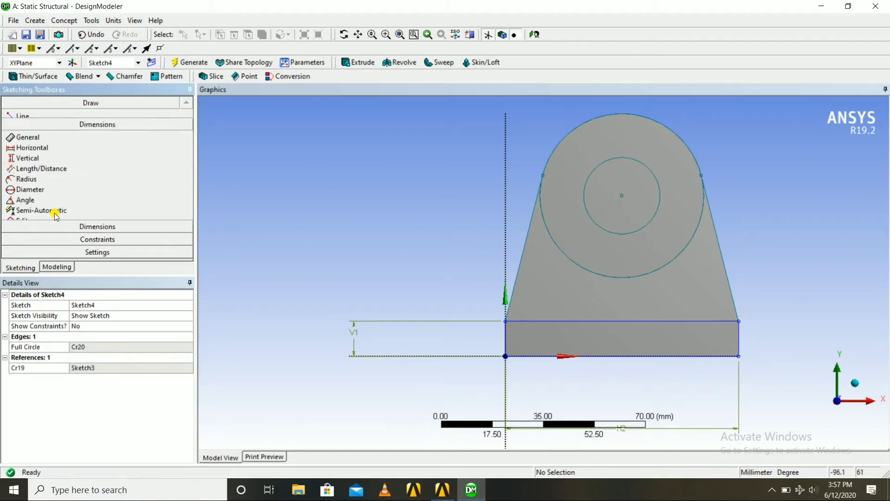
pyautogui.click(627, 157)
pyautogui.click(776, 135)
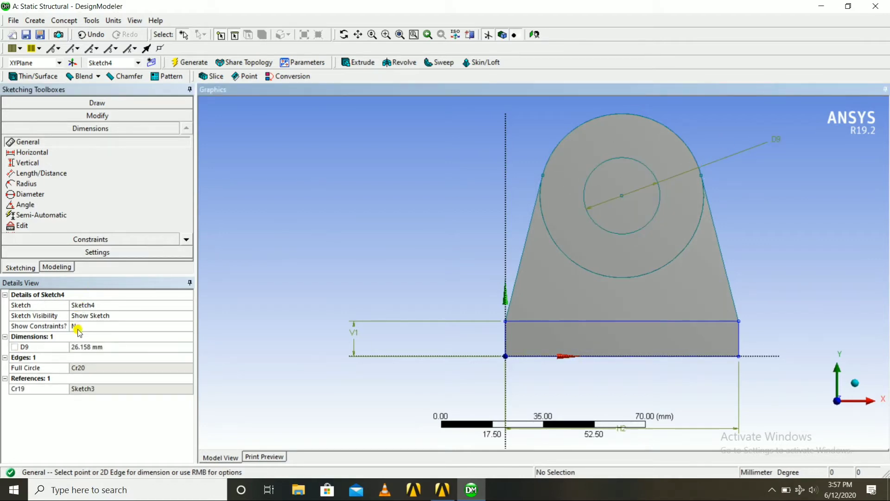
pyautogui.click(76, 350)
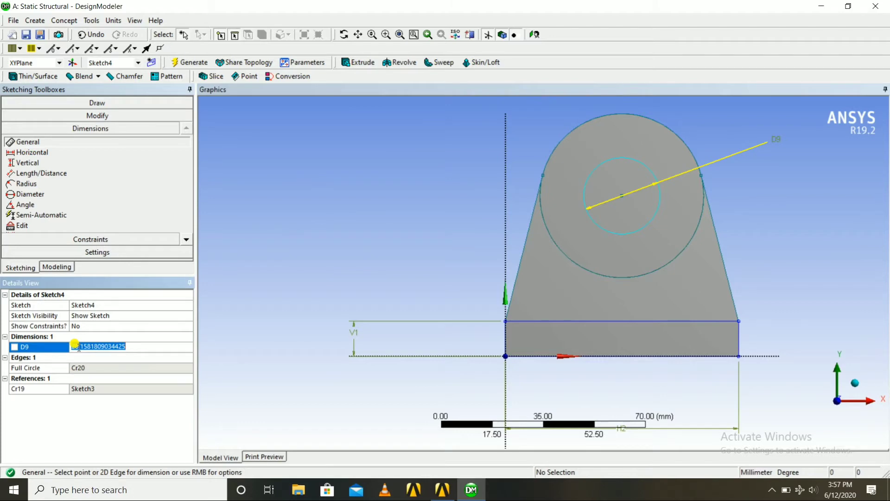
pyautogui.write('20')
pyautogui.press('Return')
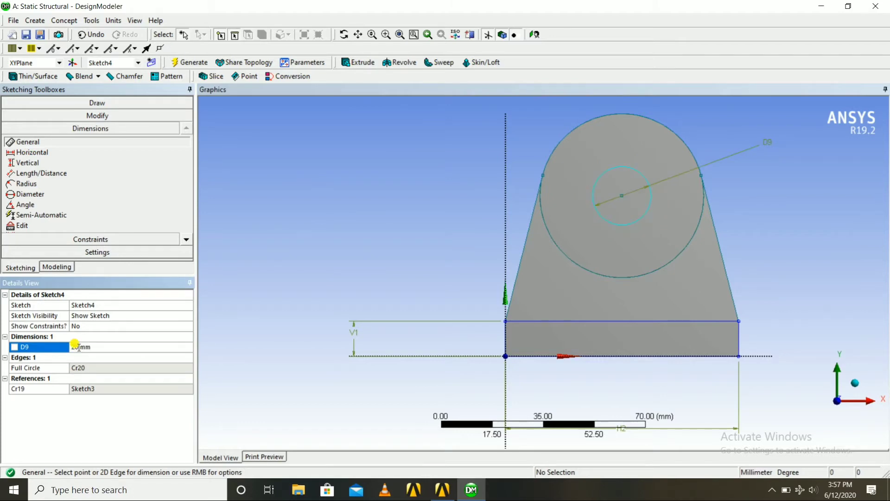
# Start an extrusion of the inner circle sketch with the Cut Material operation and the Both - Asymmetric direction.
pyautogui.moveTo(369, 201)
pyautogui.mouseDown(button='middle')
pyautogui.moveTo(288, 195)
pyautogui.moveTo(233, 206)
pyautogui.mouseUp(button='middle')
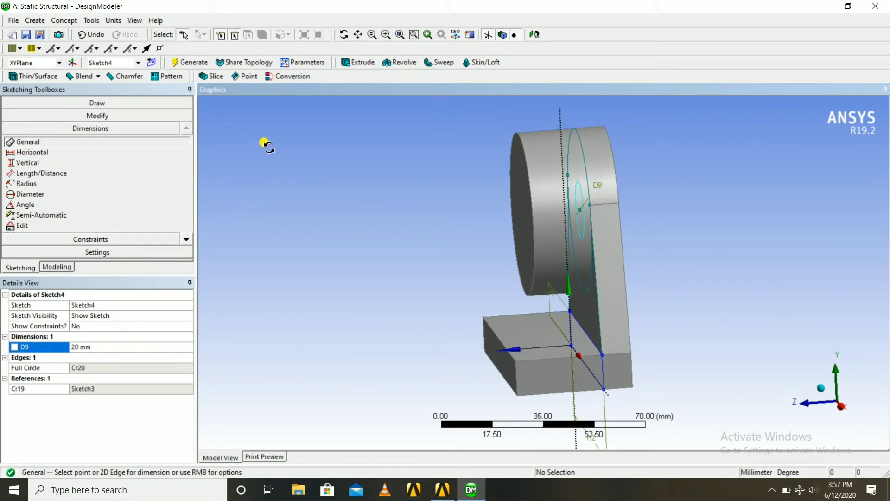
pyautogui.moveTo(264, 145); pyautogui.dragTo(273, 148, button='middle')
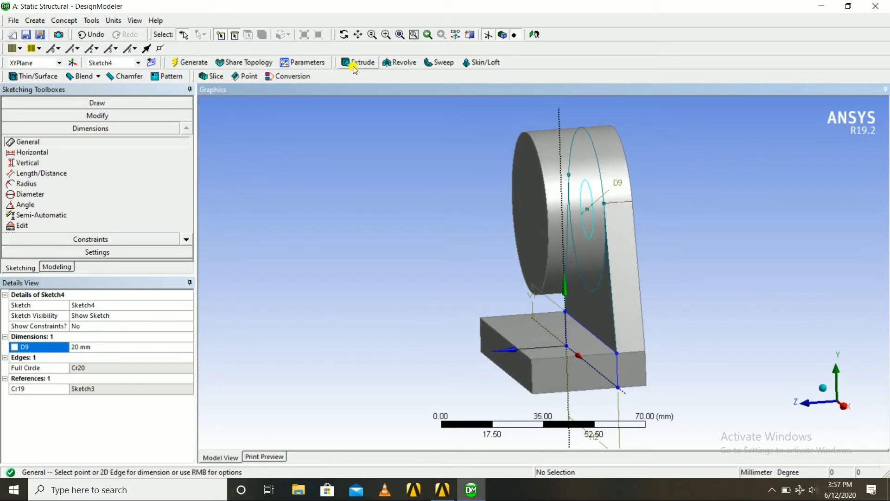
pyautogui.click(357, 63)
pyautogui.click(101, 316)
pyautogui.click(145, 327)
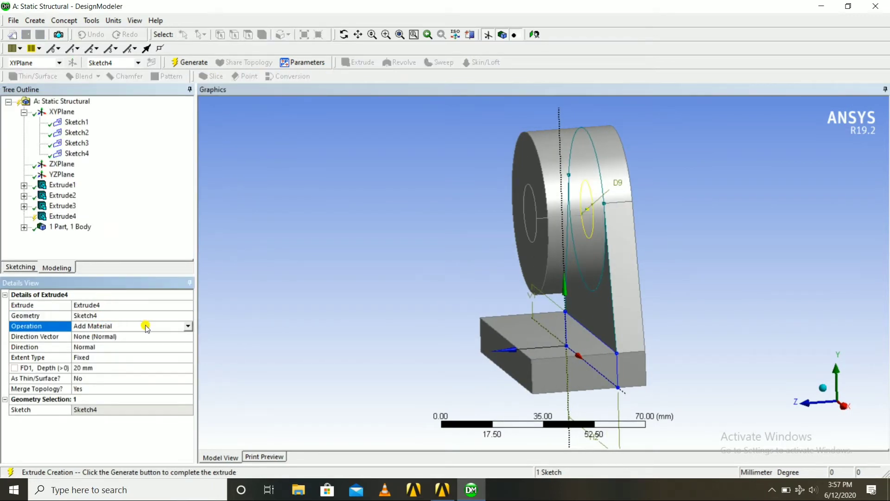
pyautogui.click(188, 326)
pyautogui.click(94, 350)
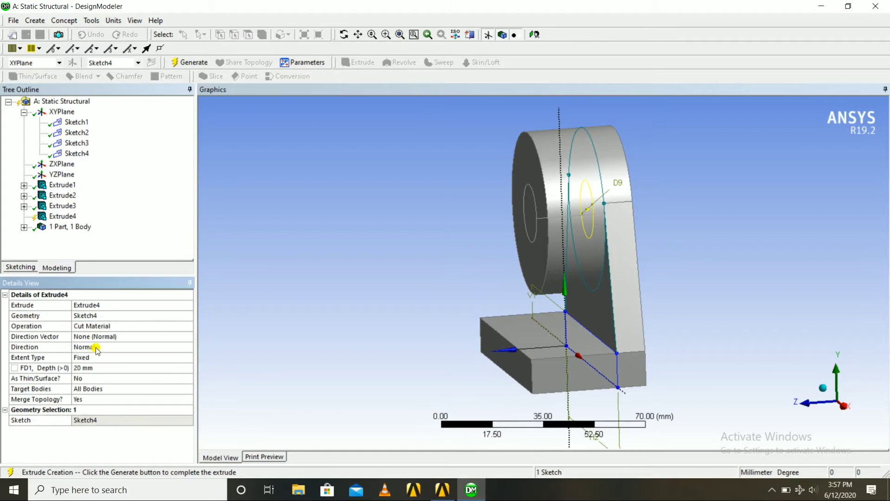
pyautogui.click(97, 348)
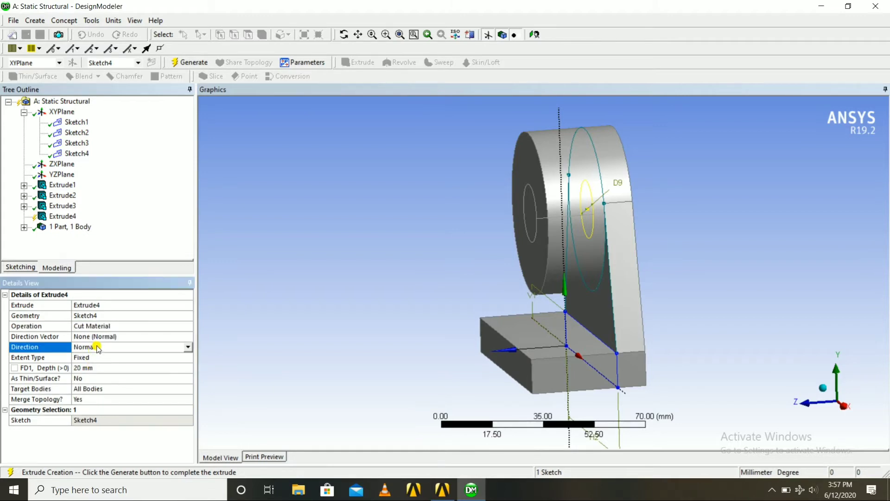
pyautogui.click(188, 347)
pyautogui.click(132, 379)
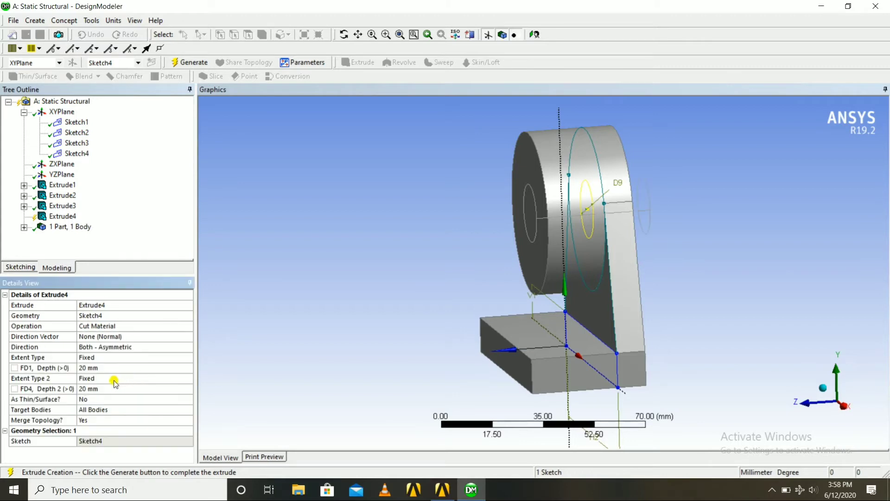
# Set the cut's first depth to 20 mm and second depth to 10 mm, and generate the through hole.
pyautogui.click(95, 367)
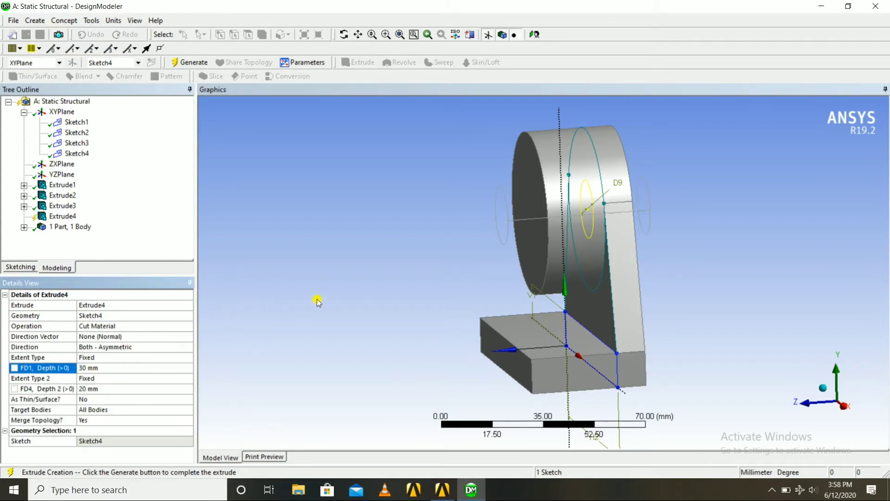
pyautogui.moveTo(318, 301); pyautogui.dragTo(299, 297, button='middle')
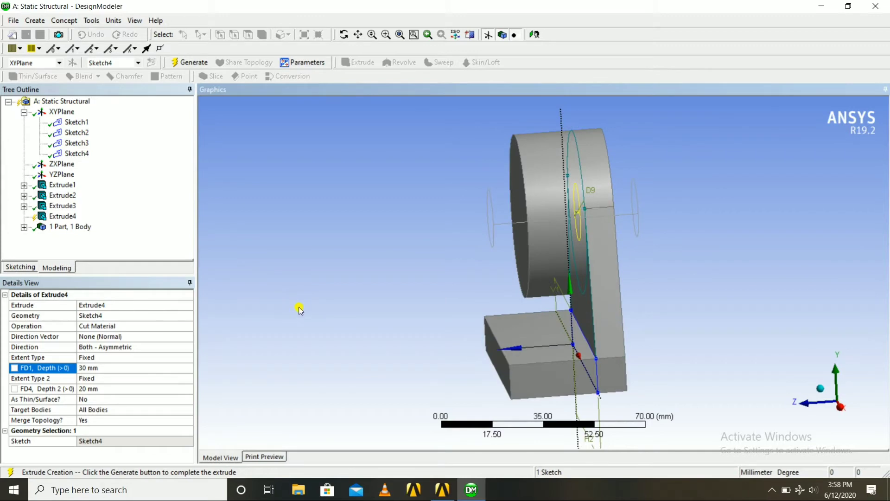
pyautogui.click(87, 366)
pyautogui.write('2')
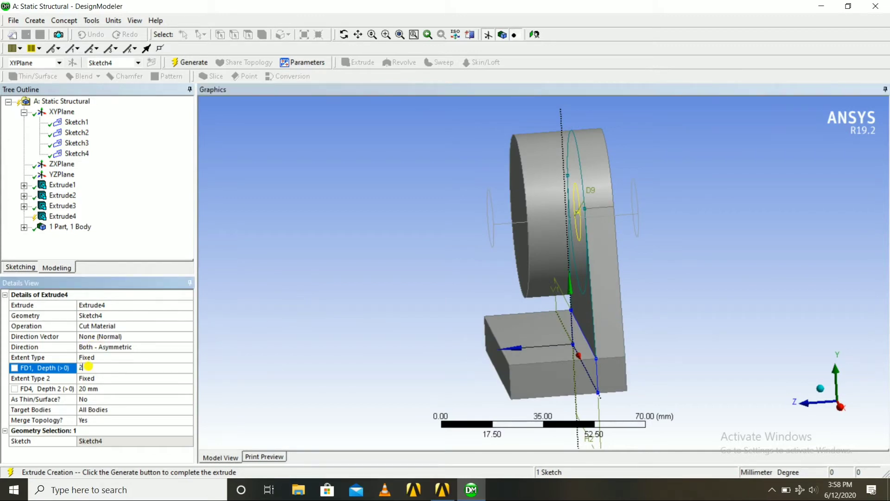
pyautogui.write('0')
pyautogui.press('Return')
pyautogui.click(85, 387)
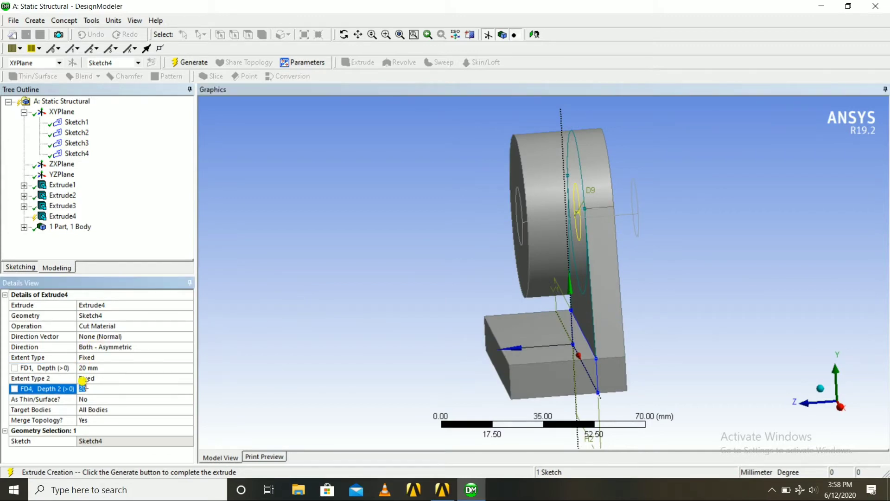
pyautogui.write('10')
pyautogui.press('Return')
pyautogui.click(200, 65)
pyautogui.moveTo(407, 153)
pyautogui.mouseDown(button='middle')
pyautogui.moveTo(517, 119)
pyautogui.moveTo(446, 95)
pyautogui.moveTo(433, 153)
pyautogui.moveTo(343, 180)
pyautogui.moveTo(532, 107)
pyautogui.moveTo(541, 141)
pyautogui.moveTo(542, 124)
pyautogui.mouseUp(button='middle')
pyautogui.click(534, 35)
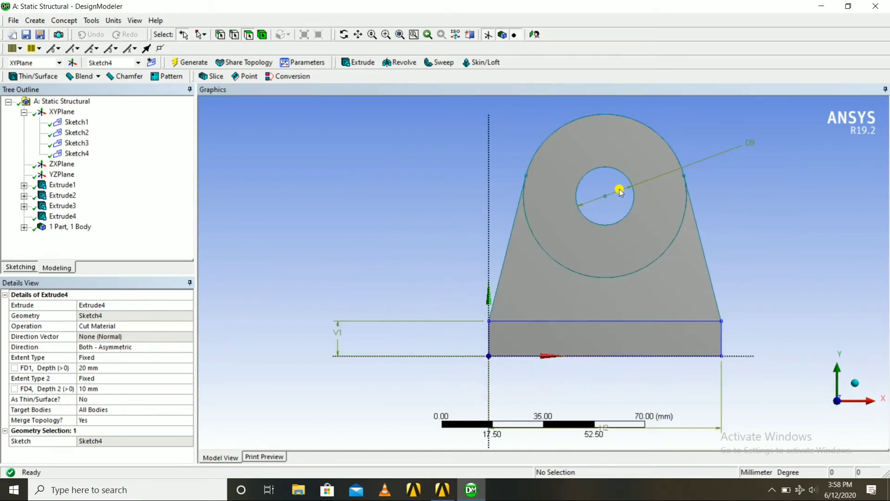
pyautogui.moveTo(729, 204)
pyautogui.mouseDown(button='middle')
pyautogui.moveTo(709, 249)
pyautogui.moveTo(641, 230)
pyautogui.moveTo(691, 227)
pyautogui.mouseUp(button='middle')
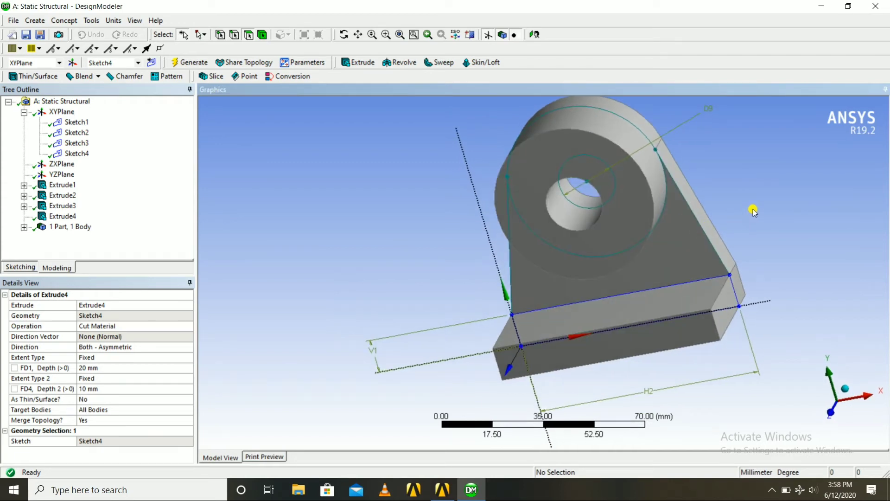
pyautogui.click(534, 35)
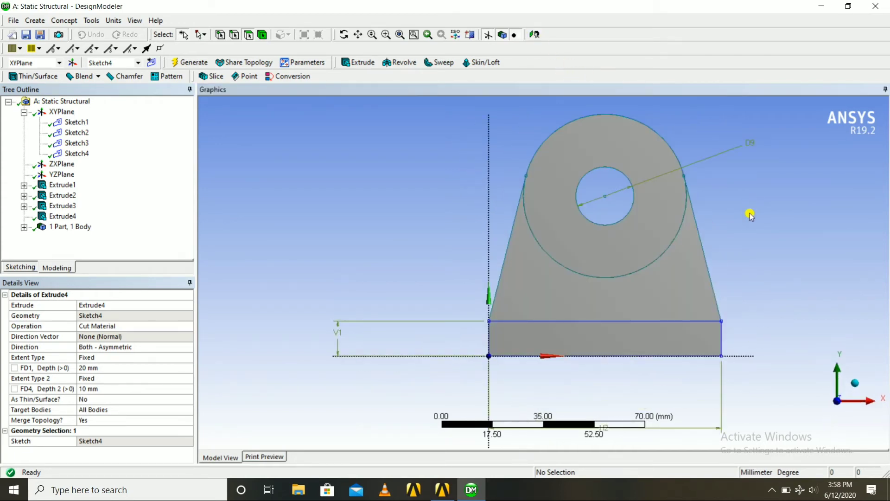
pyautogui.scroll(1, 750, 214)
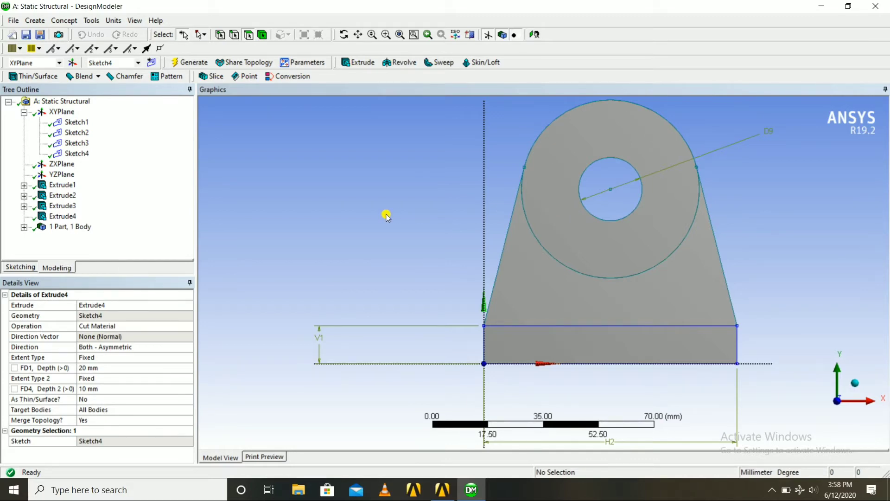
# Create a new sketch on XYPlane and draw a vertical line from the hole's centre to the base's top edge.
pyautogui.moveTo(303, 210); pyautogui.dragTo(244, 199, button='middle')
pyautogui.click(530, 37)
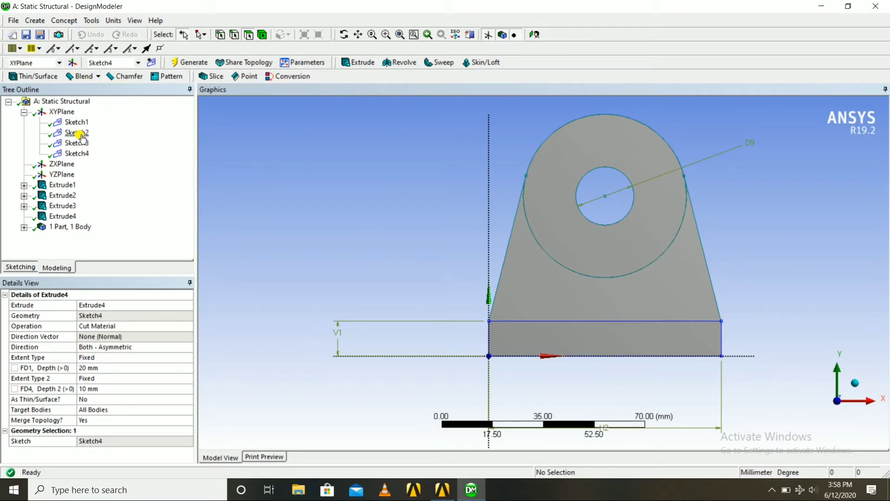
pyautogui.click(79, 153)
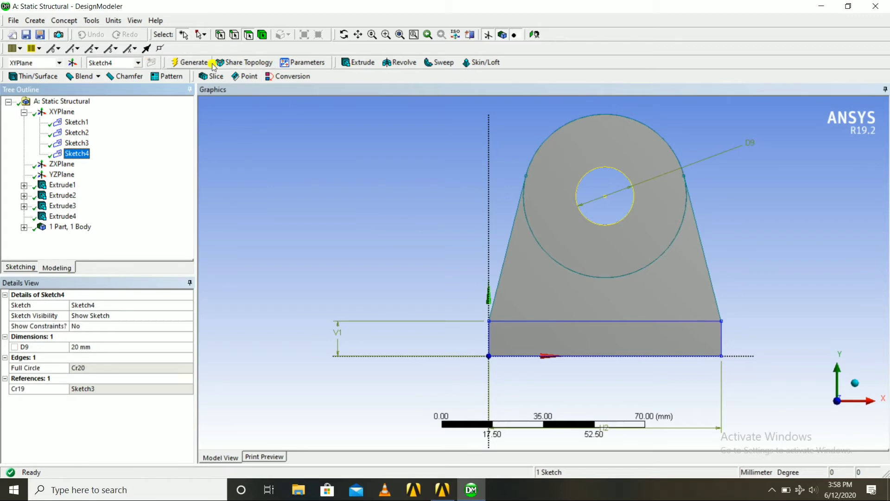
pyautogui.click(274, 139)
pyautogui.click(151, 64)
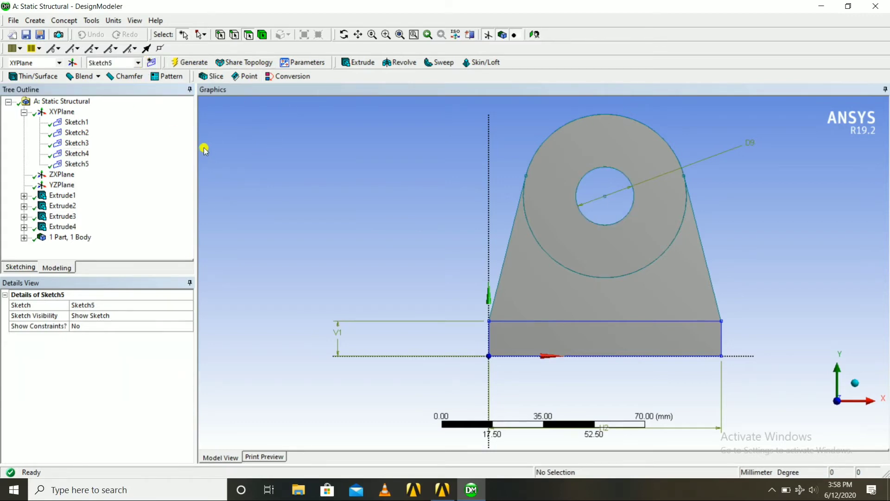
pyautogui.click(29, 268)
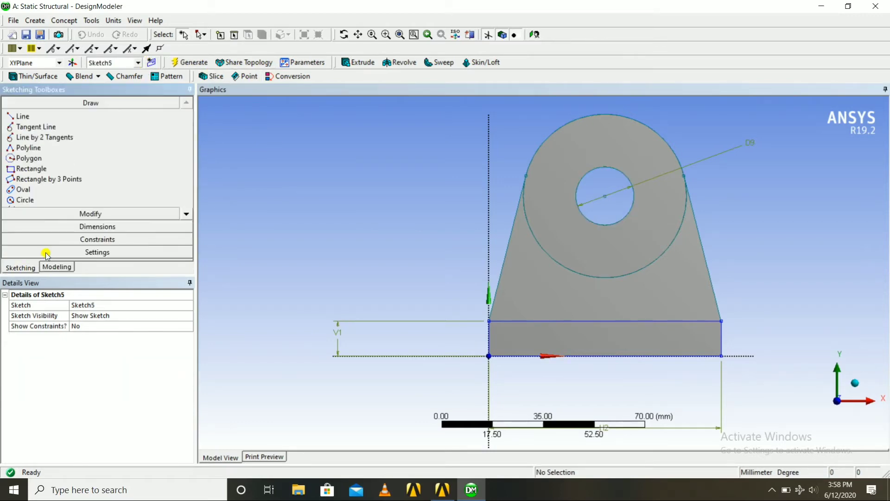
pyautogui.click(20, 116)
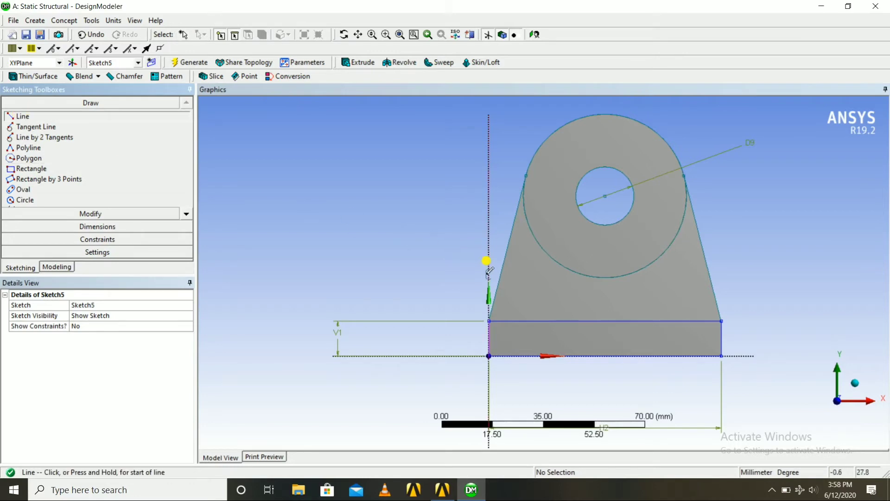
pyautogui.scroll(1, 607, 262)
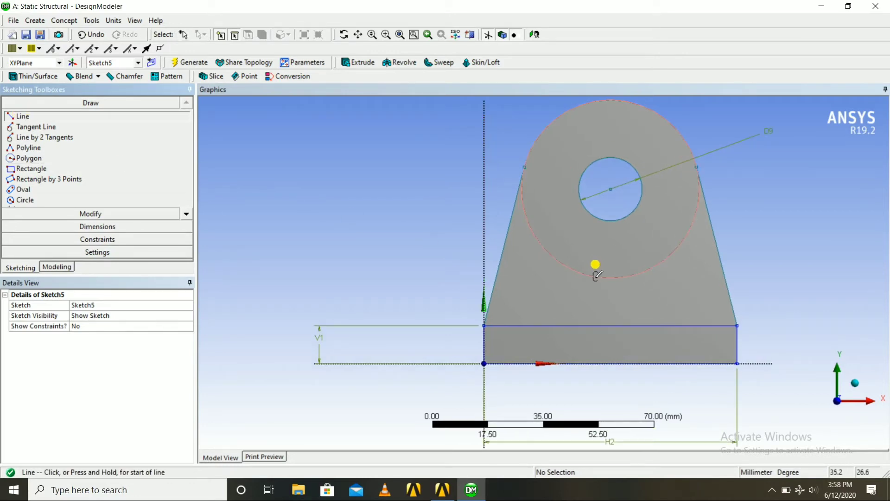
pyautogui.click(610, 187)
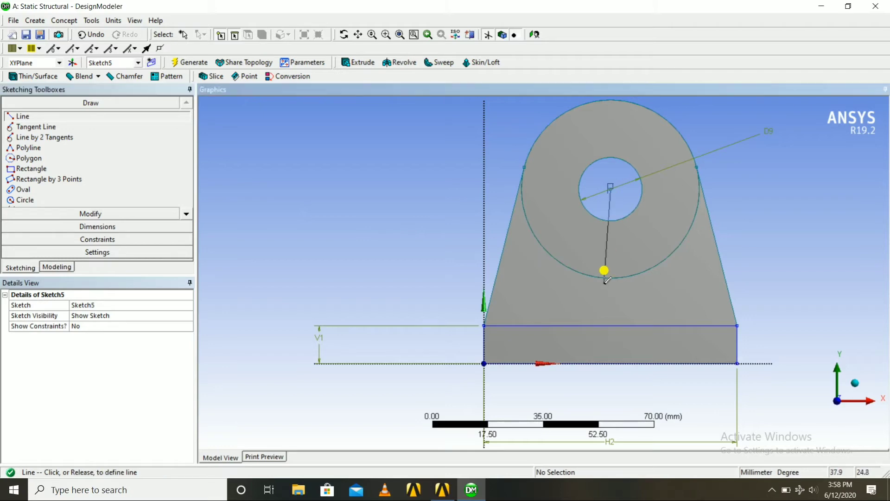
pyautogui.click(612, 325)
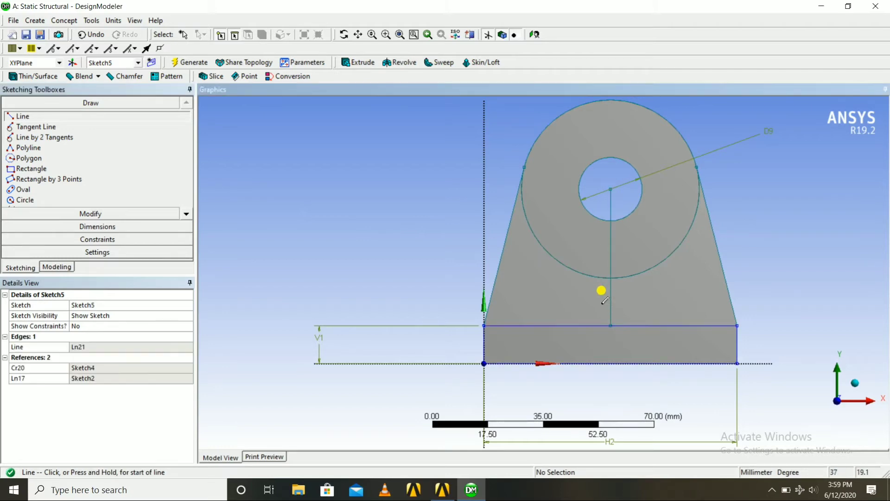
# Draw two vertical lines about 14 mm apart, one on each side of the centre line, from the boss circle to the base's top edge.
pyautogui.click(587, 275)
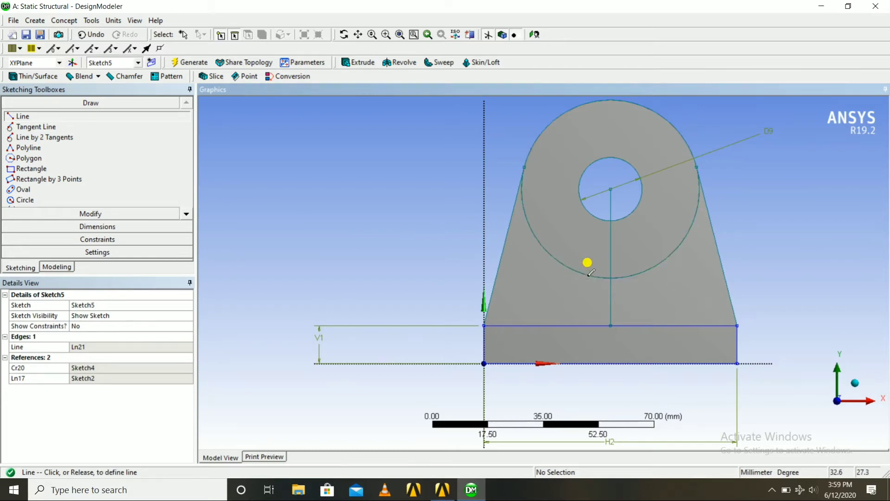
pyautogui.click(587, 325)
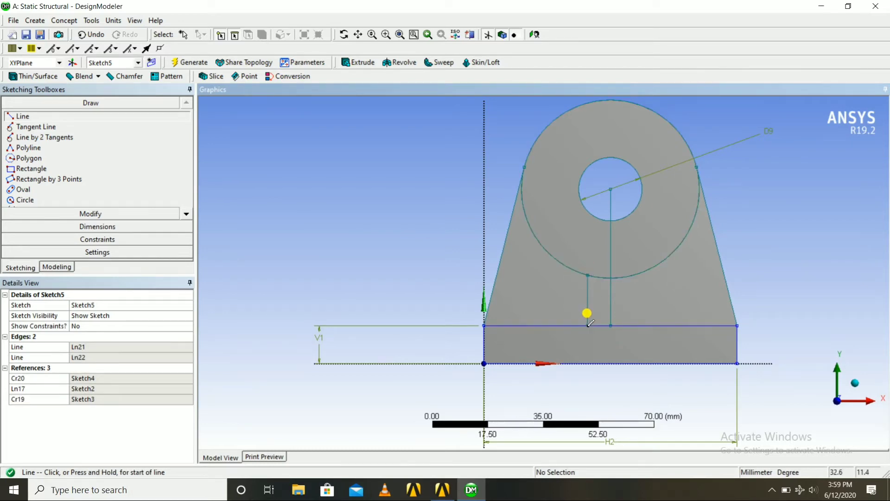
pyautogui.click(632, 274)
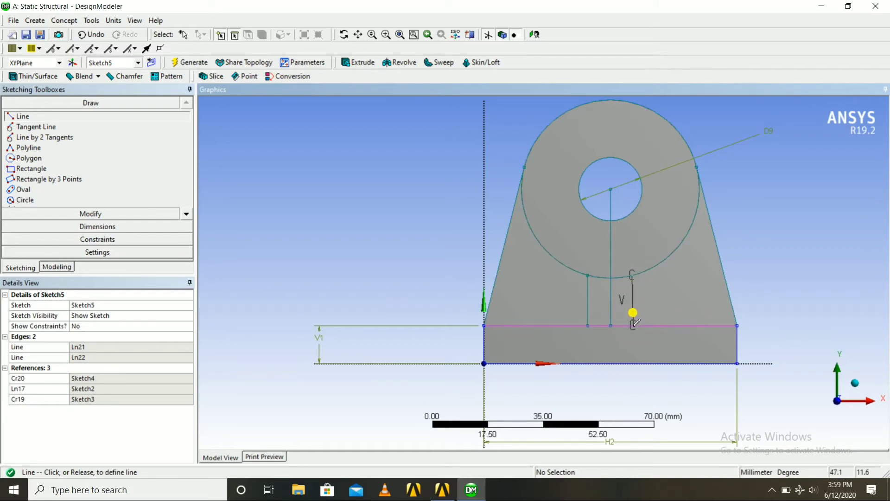
pyautogui.click(632, 325)
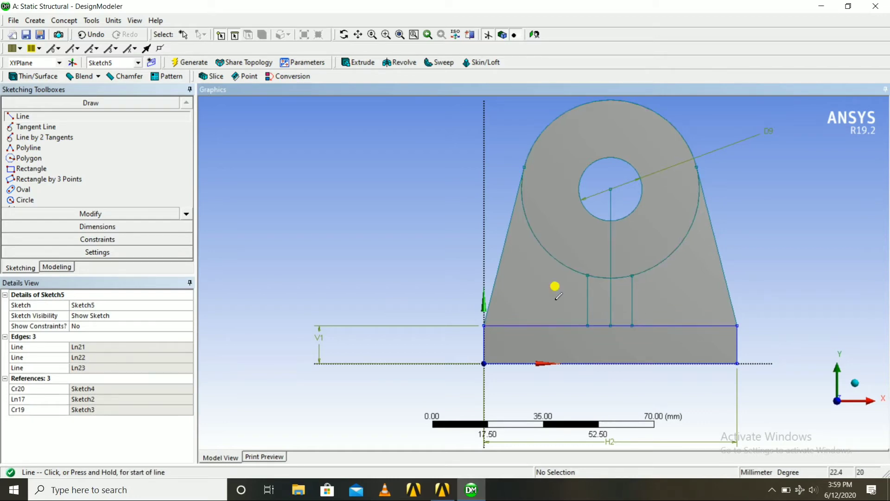
# Dimension the distance between the upper ends of the two outer vertical lines and set it to 10 mm.
pyautogui.click(132, 228)
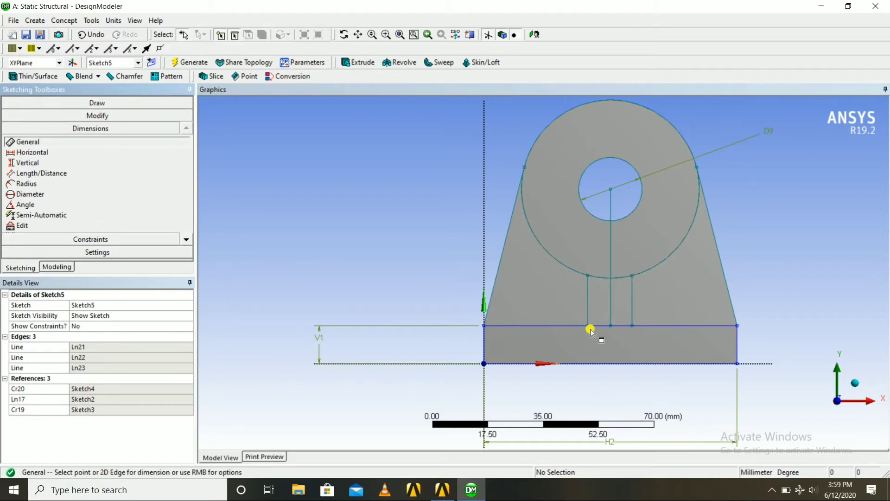
pyautogui.click(588, 276)
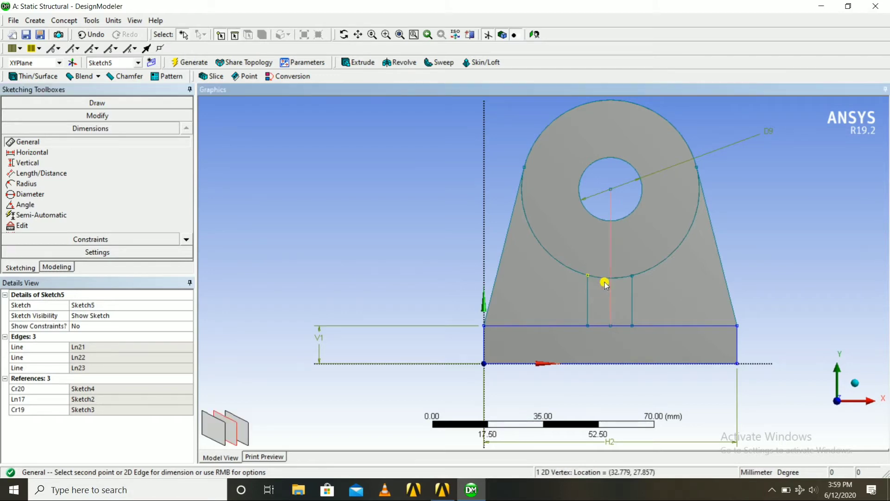
pyautogui.click(633, 276)
pyautogui.click(608, 388)
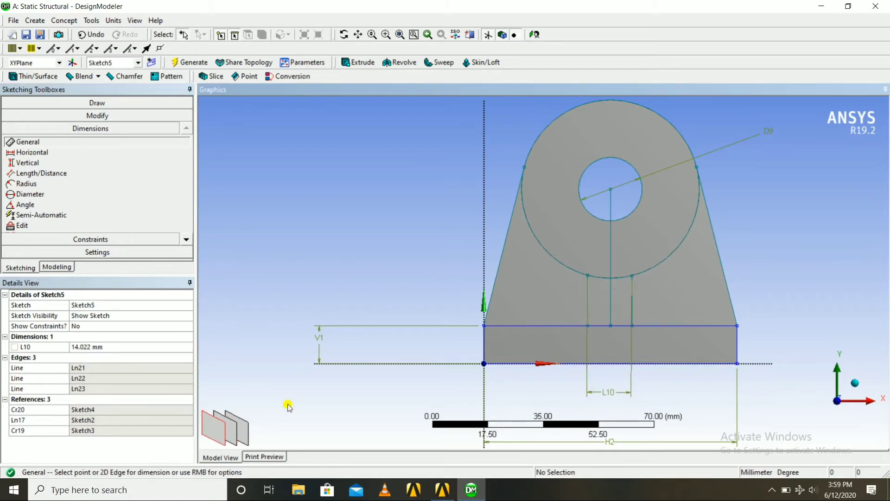
pyautogui.click(86, 346)
pyautogui.write('10')
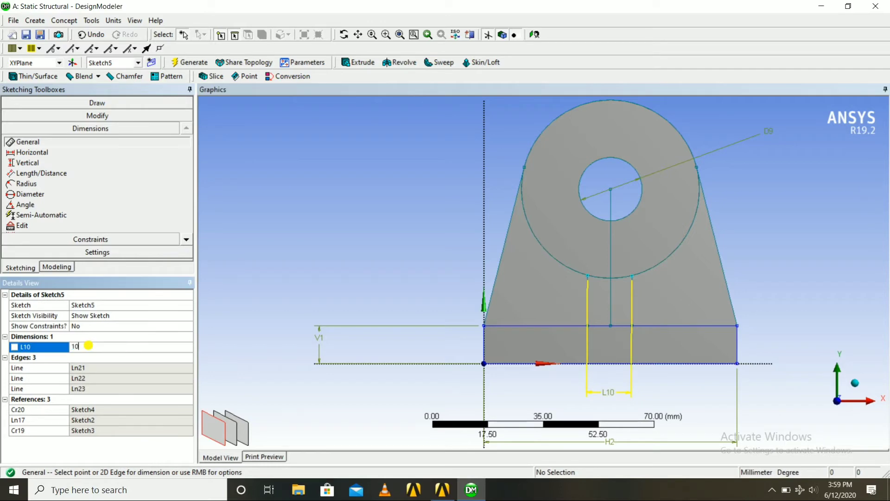
pyautogui.press('Return')
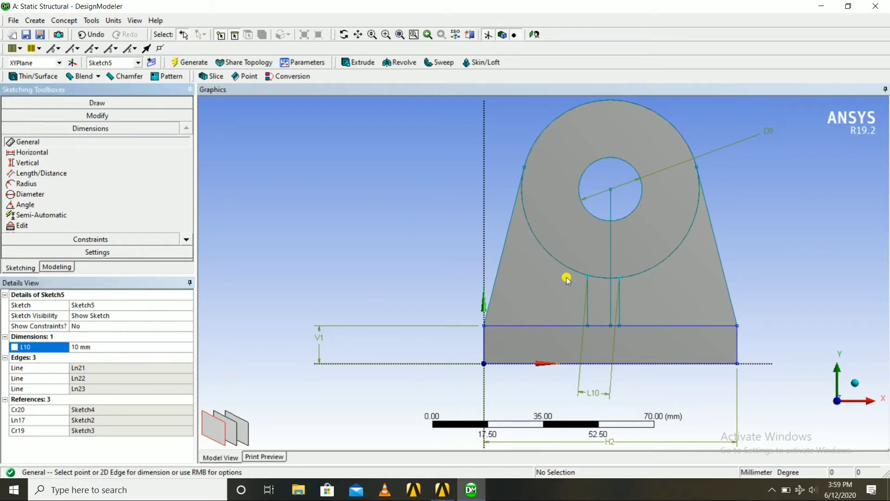
# Dimension the distance from the centre line to the outer line on its right and set it to 5 mm.
pyautogui.click(611, 326)
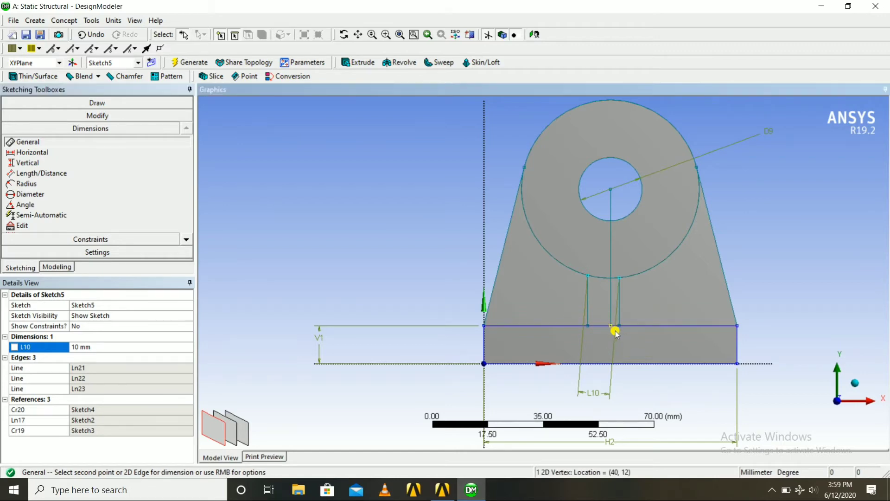
pyautogui.click(621, 326)
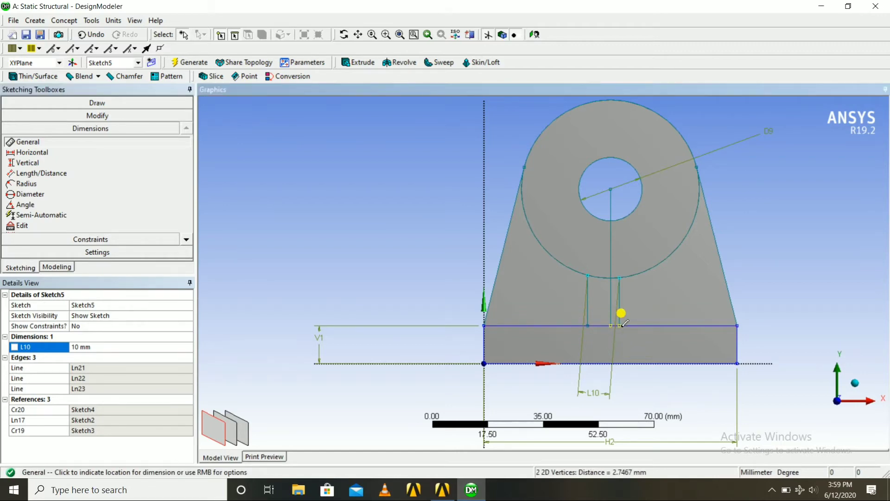
pyautogui.click(639, 386)
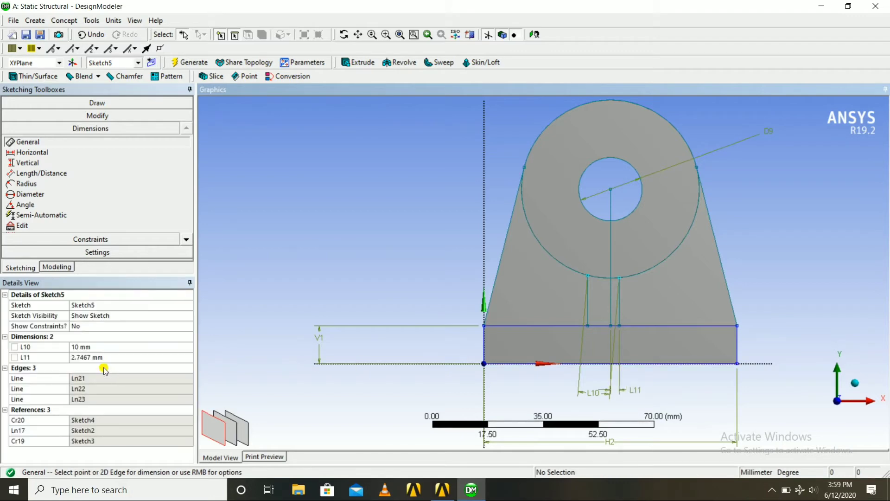
pyautogui.click(95, 356)
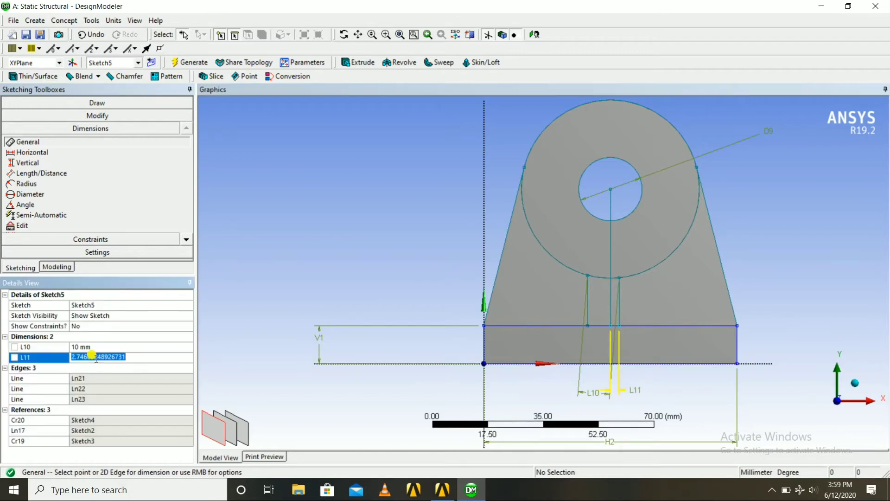
pyautogui.write('5')
pyautogui.press('Return')
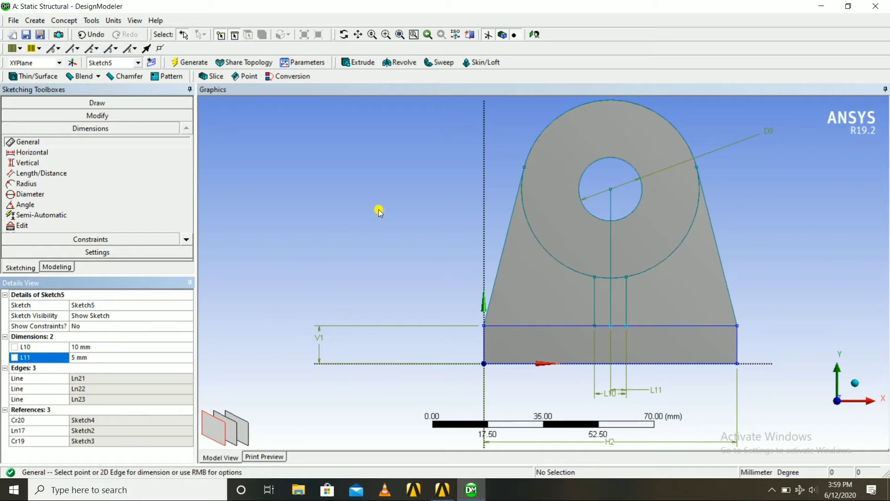
# Trim away the whole vertical centre line between the hole's centre and the base's top edge.
pyautogui.click(88, 117)
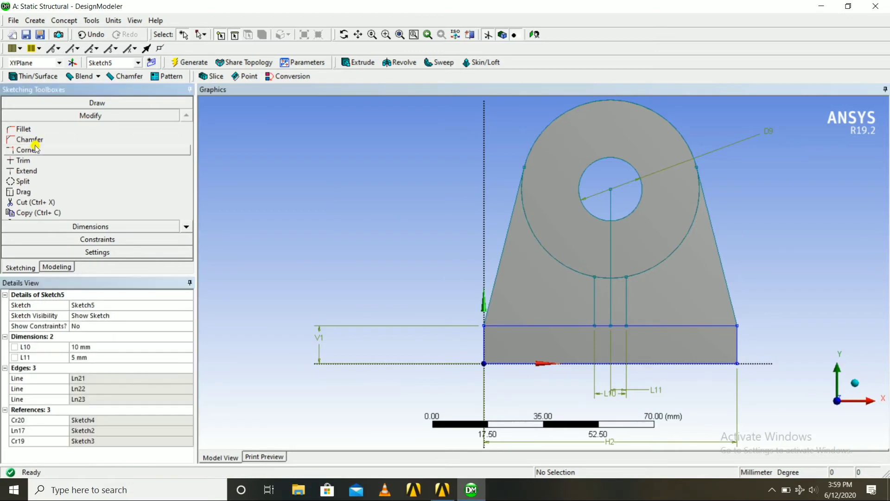
pyautogui.click(23, 161)
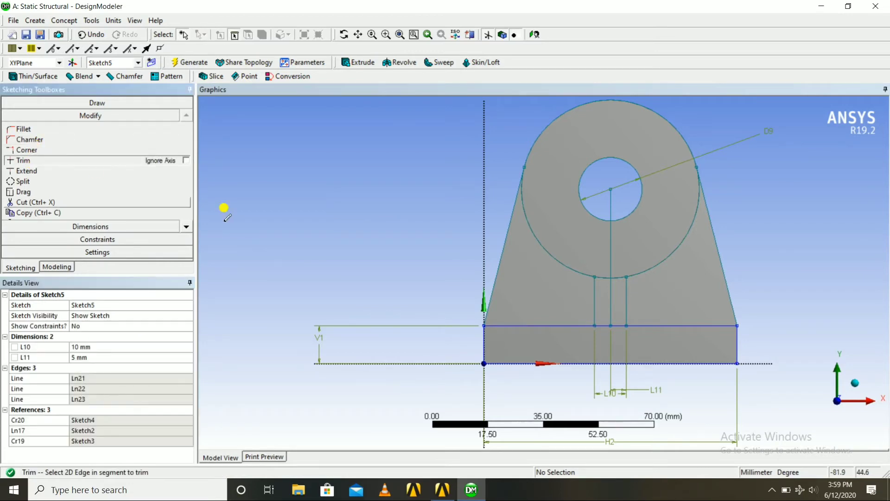
pyautogui.click(611, 204)
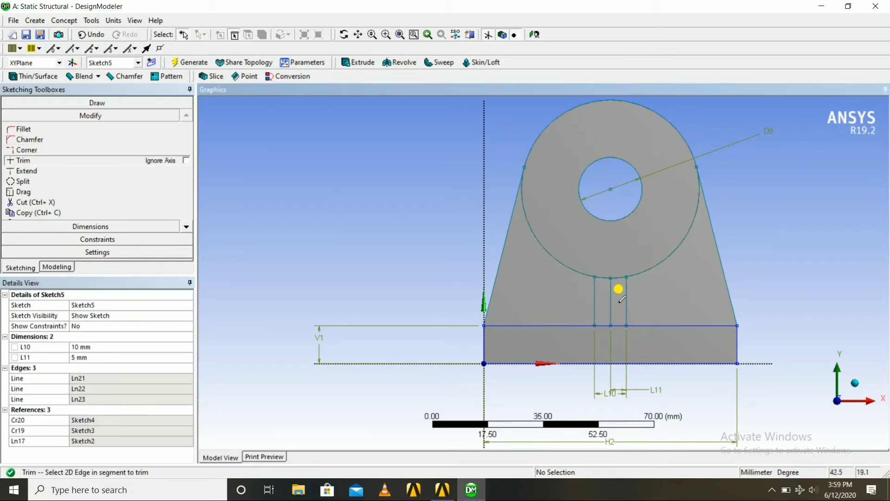
pyautogui.click(611, 290)
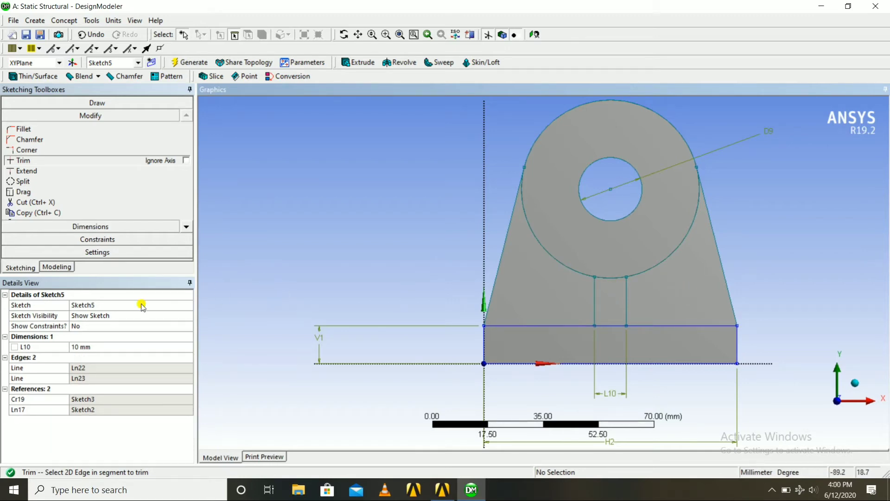
# Draw a horizontal line along the base's top edge joining the lower ends of the two vertical lines.
pyautogui.click(78, 104)
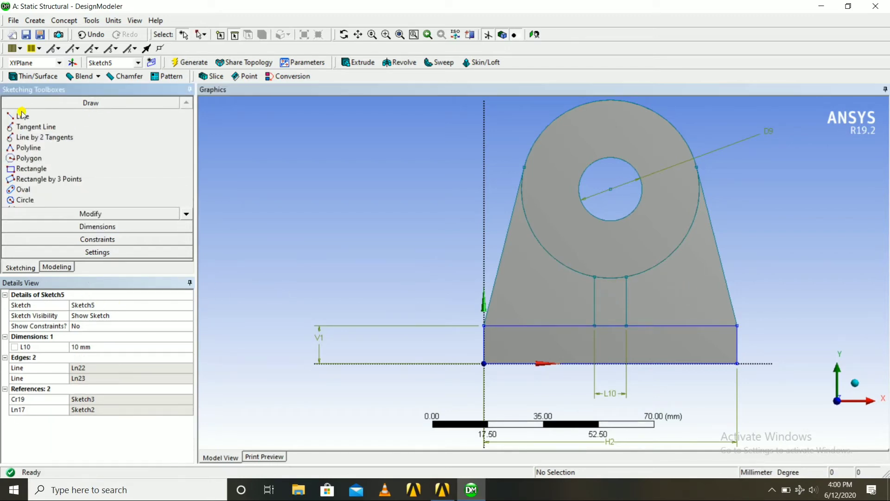
pyautogui.click(24, 116)
pyautogui.click(594, 324)
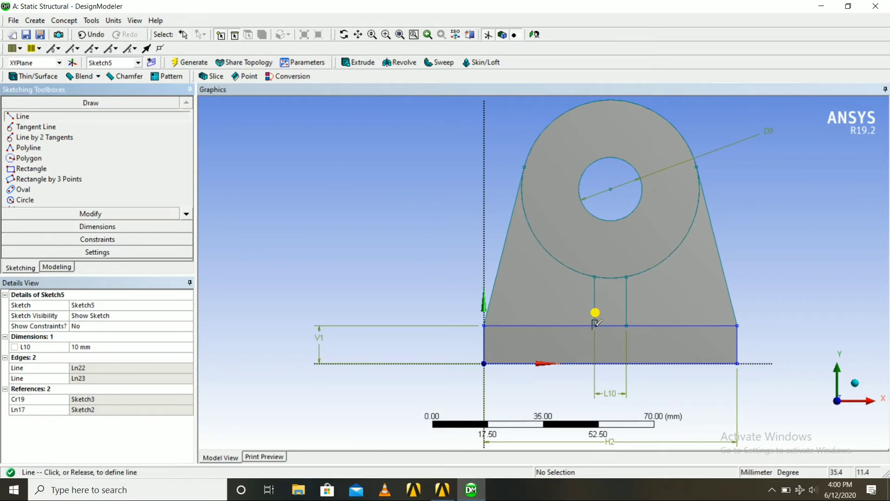
pyautogui.click(627, 323)
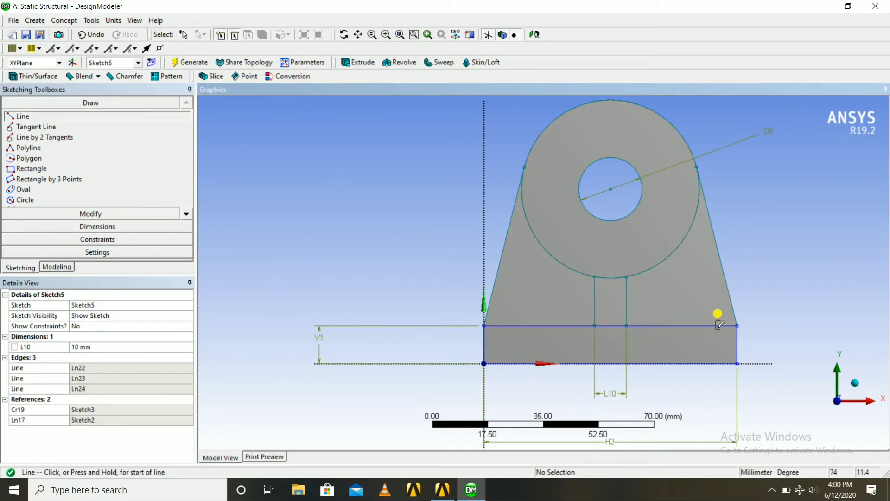
# Try to extrude the open rib sketch below the boss 18 mm as added material.
pyautogui.moveTo(717, 312)
pyautogui.mouseDown(button='middle')
pyautogui.moveTo(691, 321)
pyautogui.moveTo(682, 338)
pyautogui.moveTo(716, 321)
pyautogui.mouseUp(button='middle')
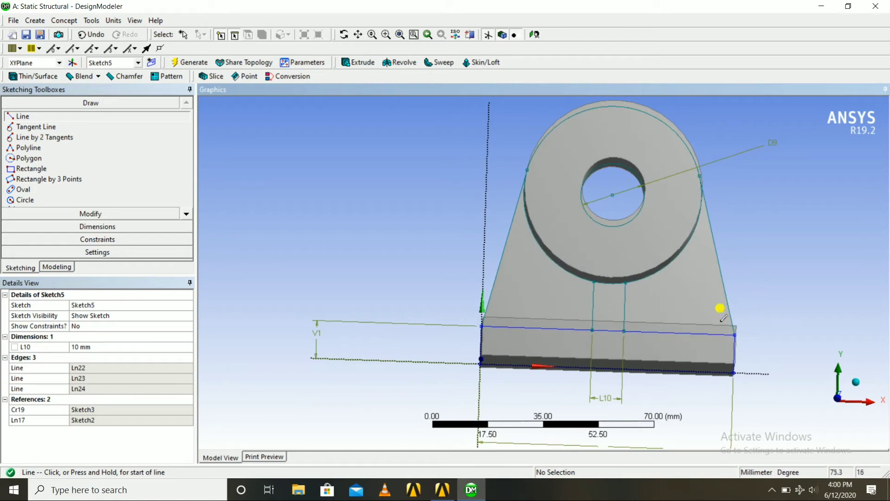
pyautogui.click(534, 34)
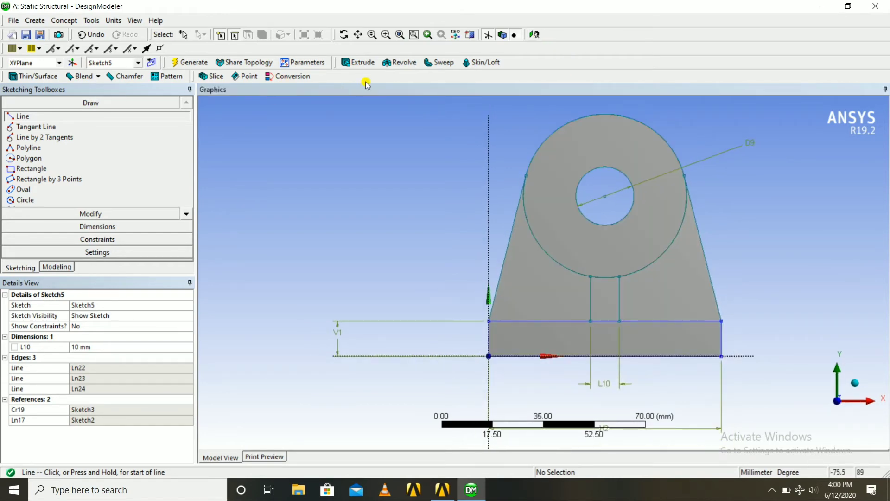
pyautogui.click(357, 62)
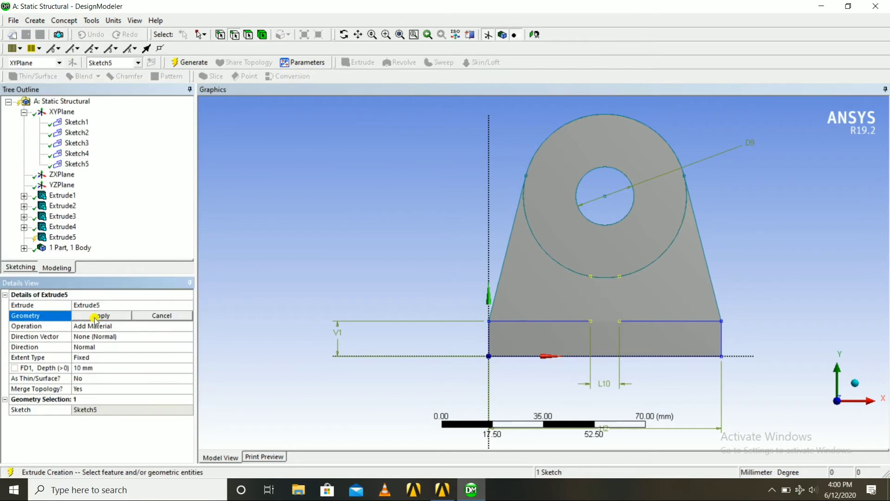
pyautogui.click(91, 367)
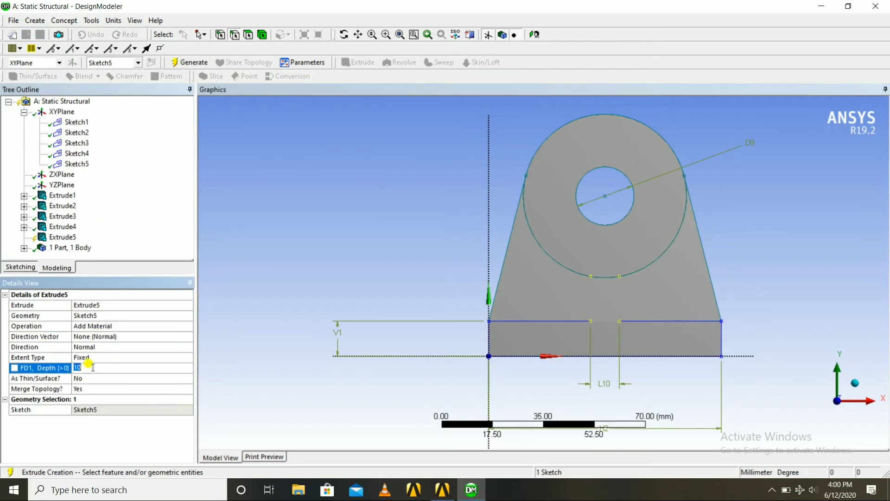
pyautogui.press('Return')
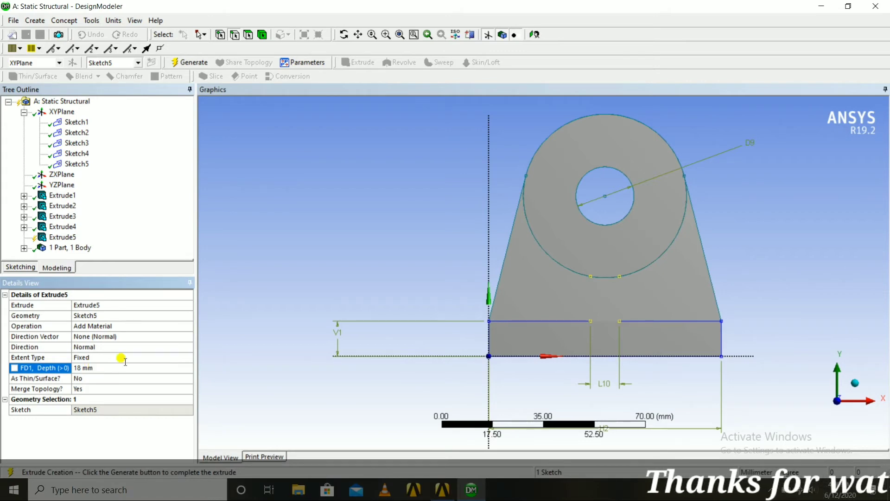
pyautogui.moveTo(225, 331); pyautogui.dragTo(220, 267, button='middle')
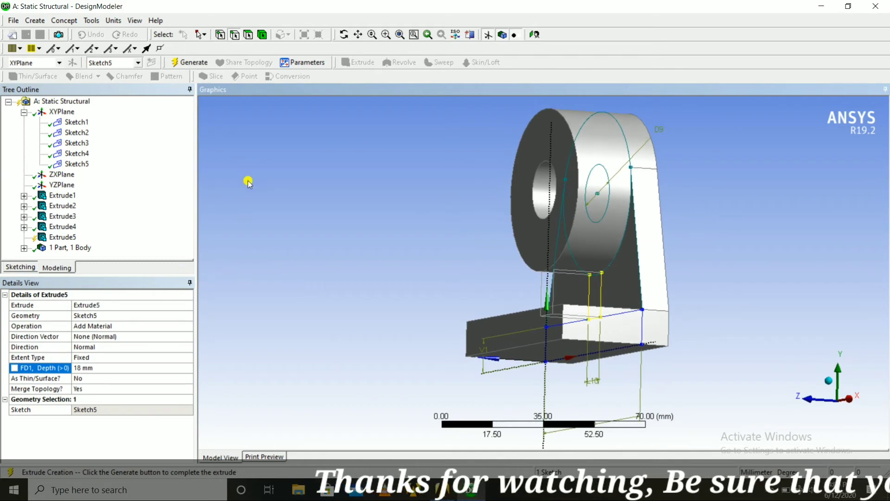
pyautogui.click(189, 66)
pyautogui.moveTo(369, 227); pyautogui.dragTo(429, 246, button='middle')
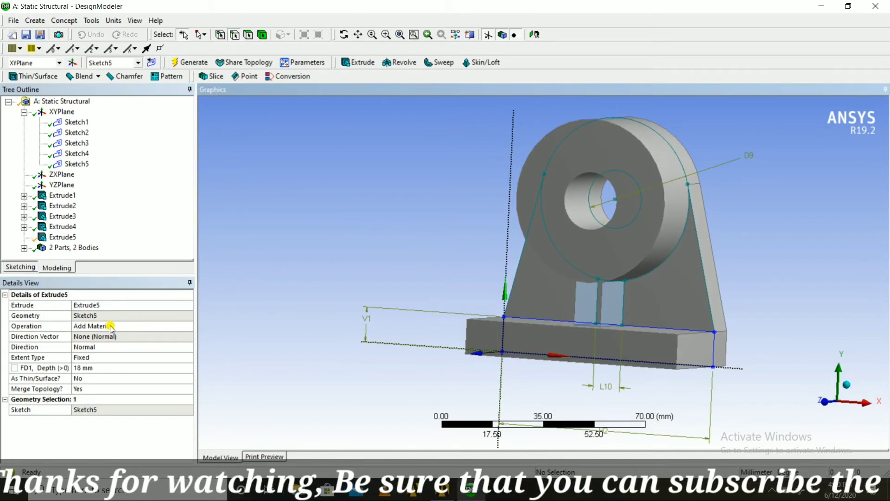
# Delete the rib extrusion made from the open sketch.
pyautogui.moveTo(366, 244); pyautogui.dragTo(393, 234, button='middle')
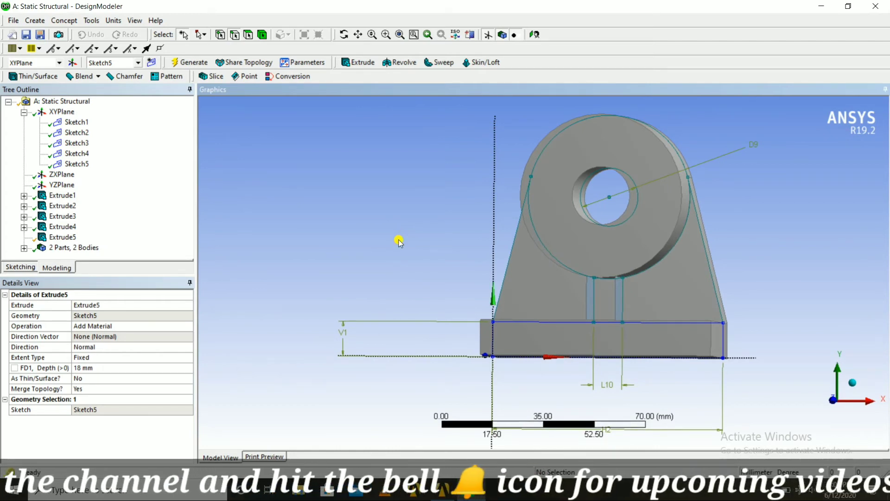
pyautogui.moveTo(399, 242)
pyautogui.mouseDown(button='middle')
pyautogui.moveTo(472, 232)
pyautogui.moveTo(408, 245)
pyautogui.moveTo(371, 286)
pyautogui.moveTo(414, 242)
pyautogui.moveTo(395, 251)
pyautogui.mouseUp(button='middle')
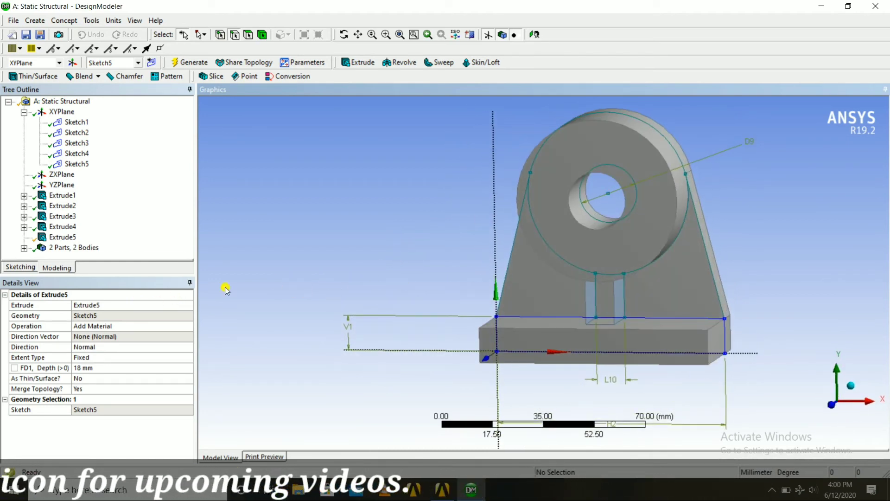
pyautogui.moveTo(317, 260); pyautogui.dragTo(527, 318, button='middle')
pyautogui.rightClick(60, 237)
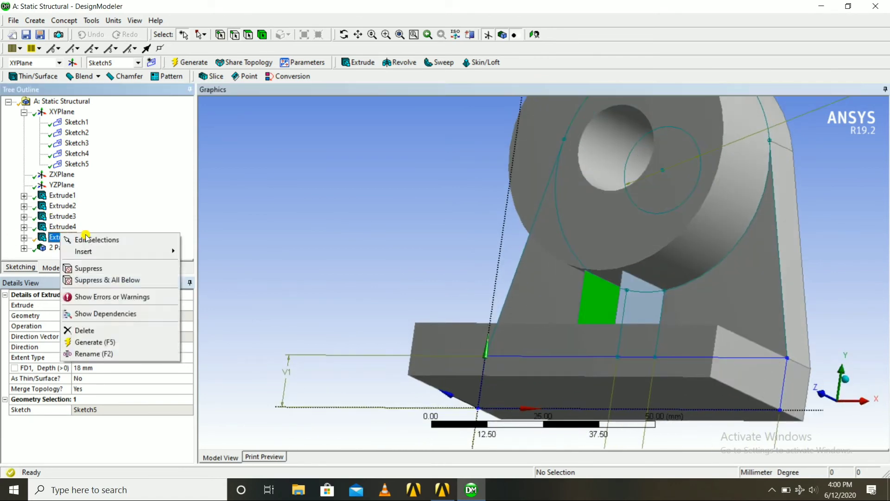
pyautogui.click(87, 330)
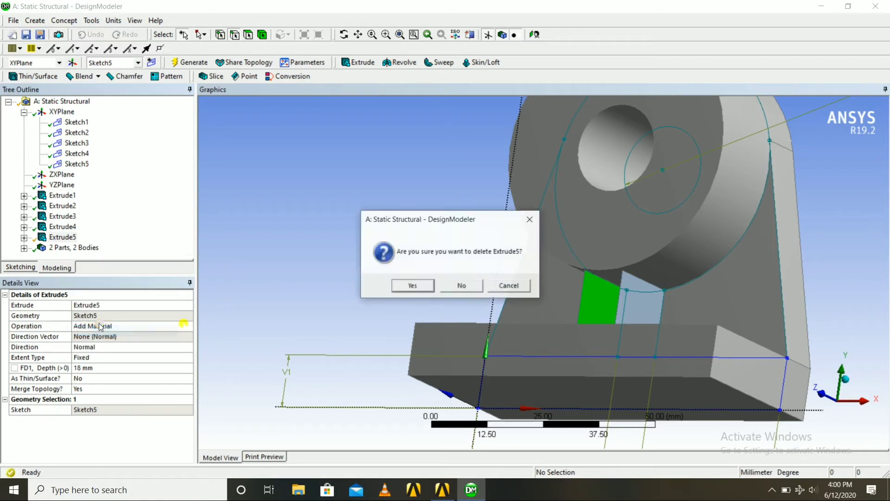
pyautogui.click(419, 284)
# Close the rib profile in Sketch5 with a three-point arc along the boss circle, joining the upper ends of its two vertical lines.
pyautogui.moveTo(483, 282)
pyautogui.mouseDown(button='middle')
pyautogui.moveTo(408, 256)
pyautogui.moveTo(449, 292)
pyautogui.moveTo(473, 224)
pyautogui.moveTo(485, 270)
pyautogui.moveTo(471, 272)
pyautogui.mouseUp(button='middle')
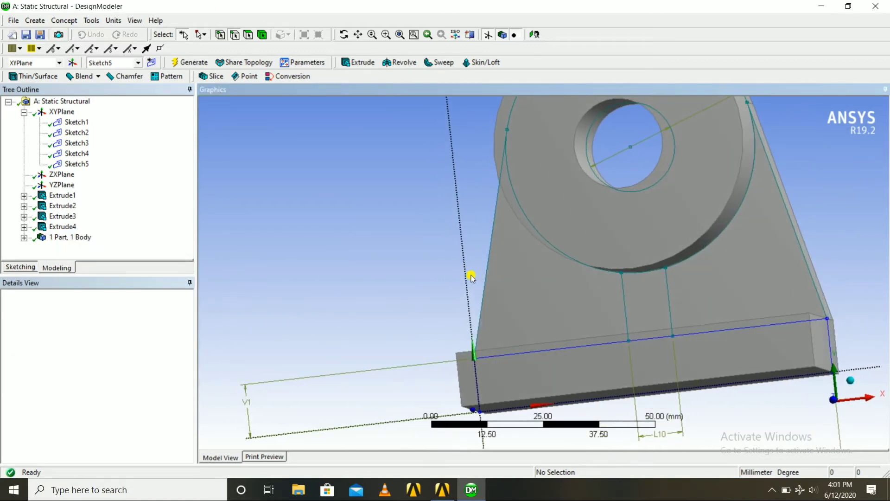
pyautogui.click(535, 34)
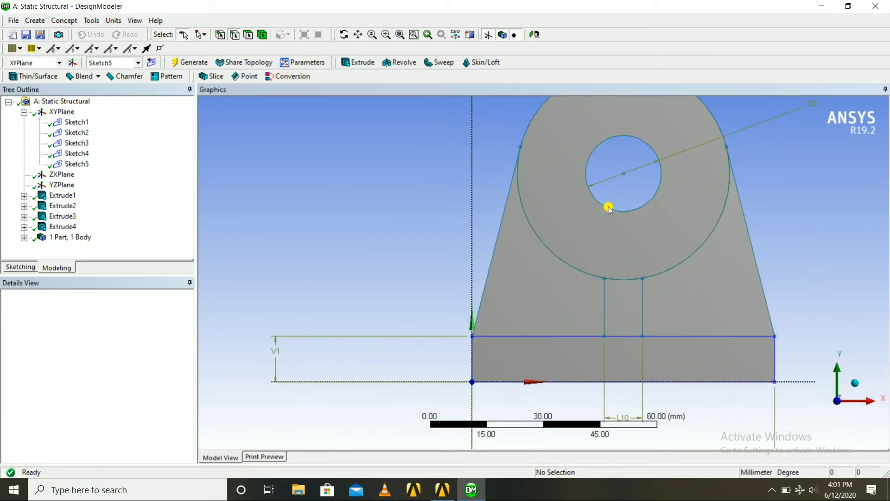
pyautogui.click(72, 166)
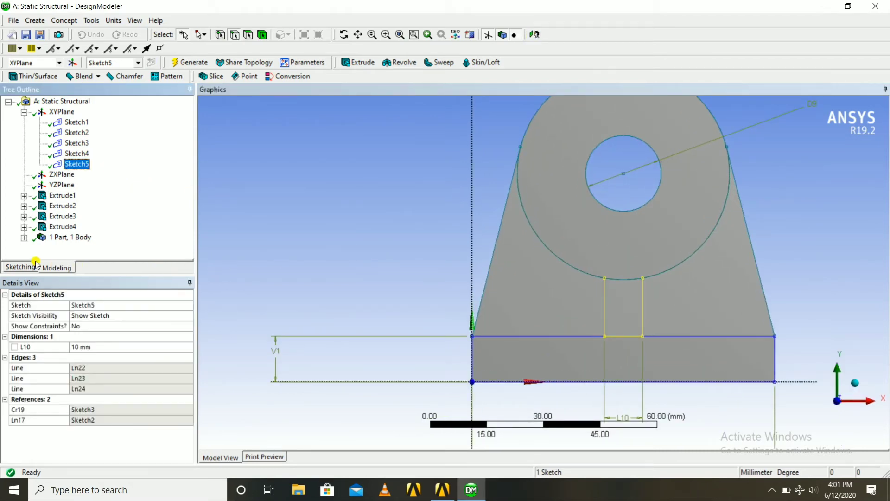
pyautogui.click(16, 268)
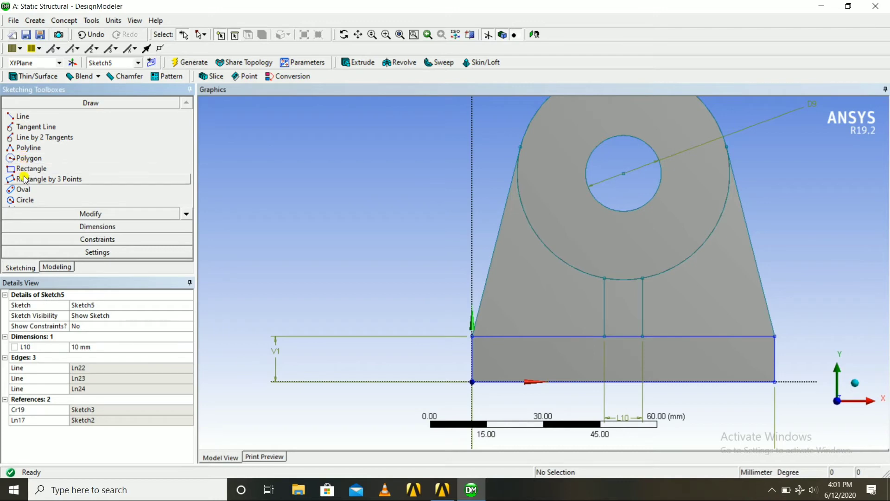
pyautogui.click(188, 214)
pyautogui.click(188, 214)
pyautogui.click(188, 213)
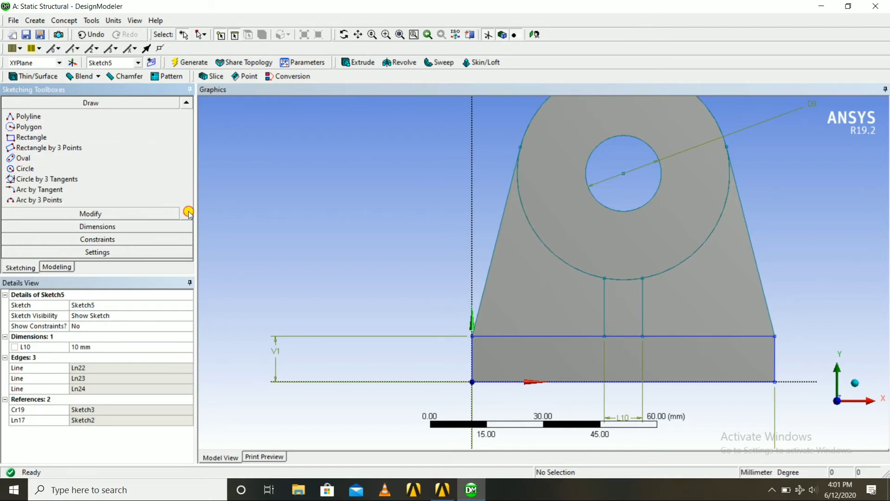
pyautogui.click(186, 217)
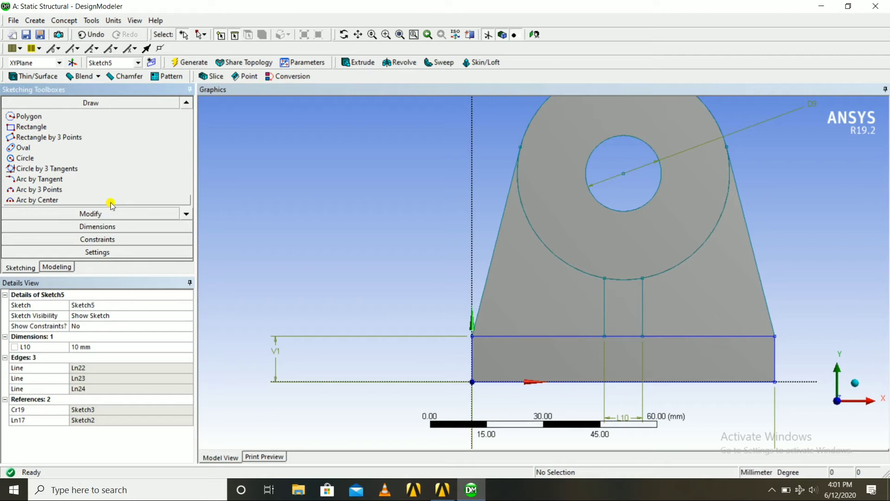
pyautogui.click(62, 189)
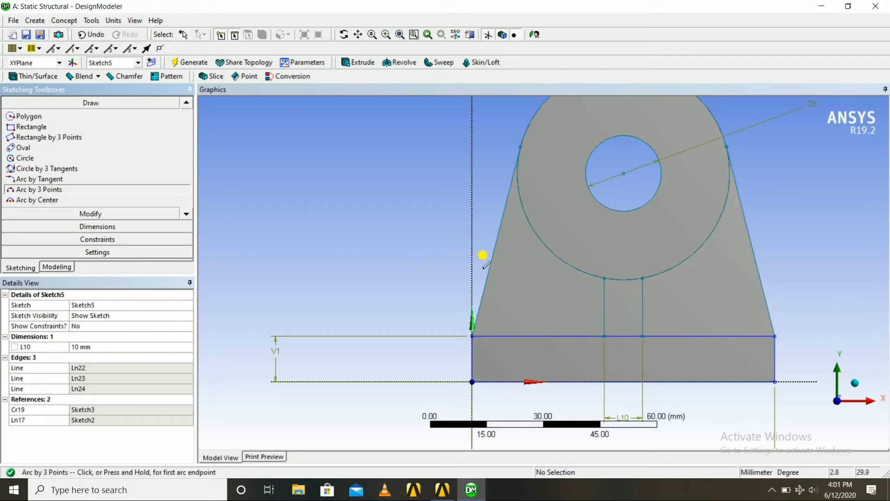
pyautogui.click(604, 277)
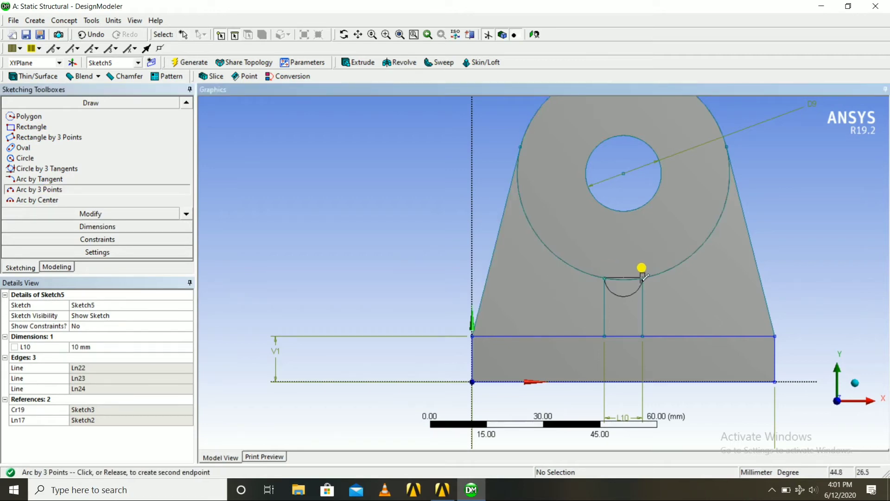
pyautogui.click(642, 278)
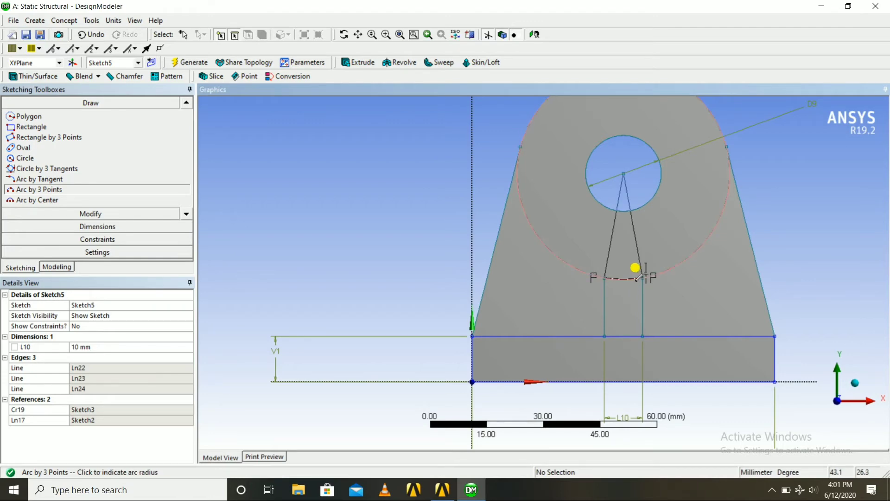
pyautogui.click(650, 279)
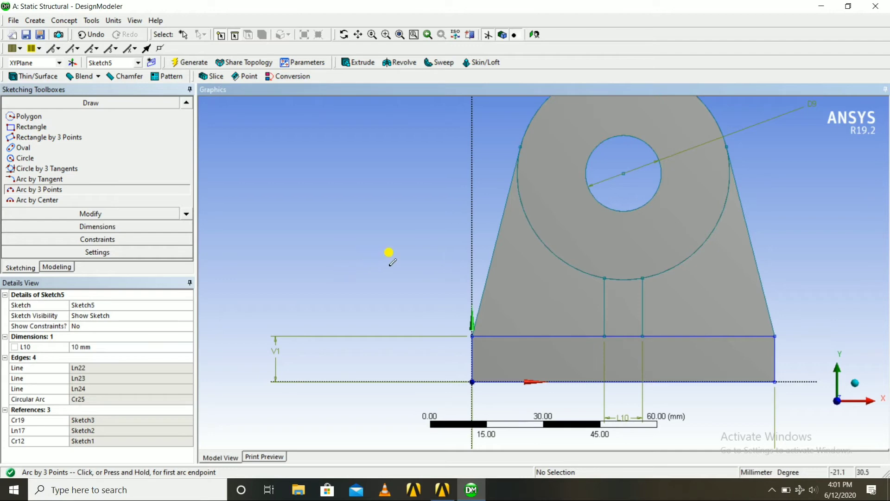
# Extrude the closed rib profile of Sketch5 18 mm in the normal direction as added material and generate it.
pyautogui.click(57, 268)
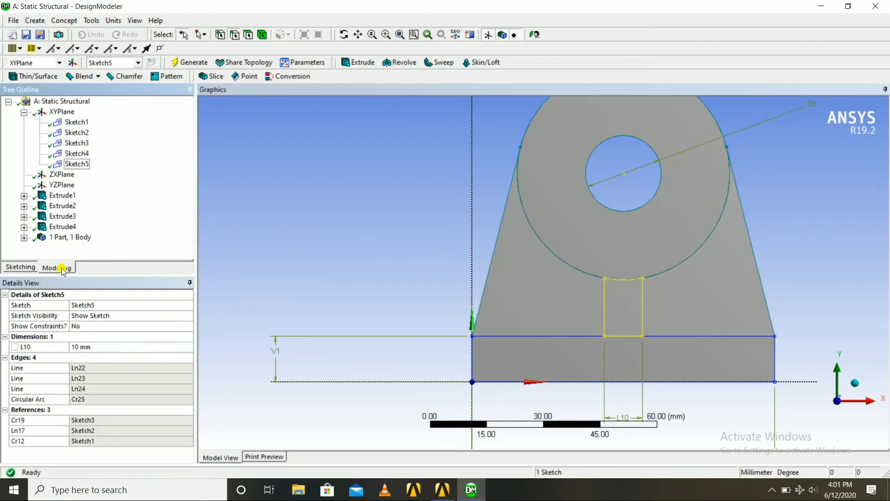
pyautogui.moveTo(302, 195)
pyautogui.mouseDown(button='middle')
pyautogui.moveTo(268, 191)
pyautogui.moveTo(290, 191)
pyautogui.mouseUp(button='middle')
pyautogui.moveTo(230, 192); pyautogui.dragTo(288, 188, button='middle')
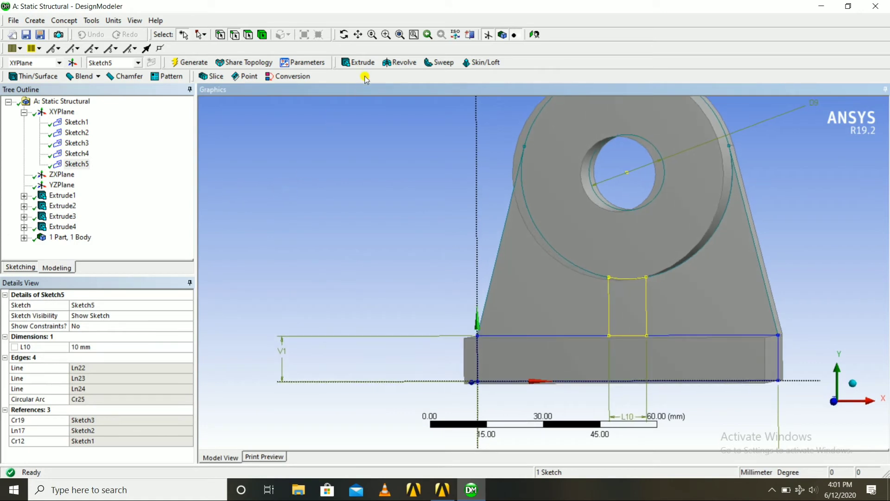
pyautogui.click(358, 62)
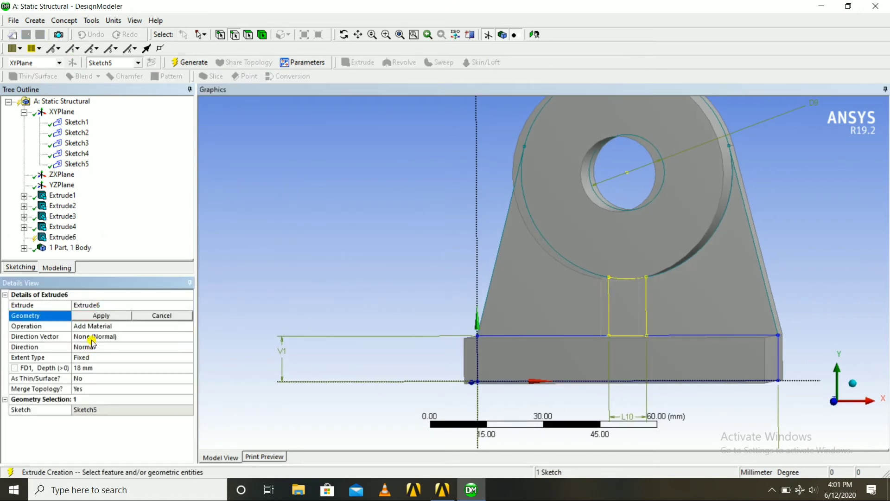
pyautogui.click(104, 317)
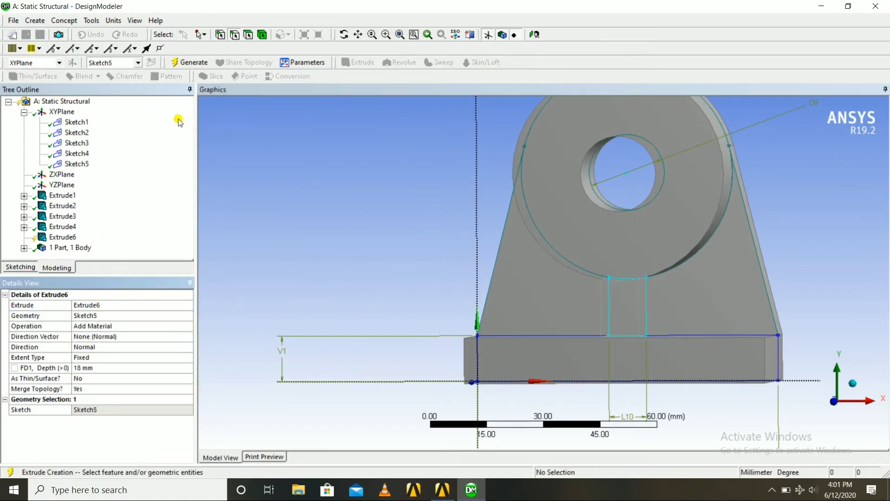
pyautogui.moveTo(351, 264)
pyautogui.mouseDown(button='middle')
pyautogui.moveTo(284, 253)
pyautogui.moveTo(299, 252)
pyautogui.mouseUp(button='middle')
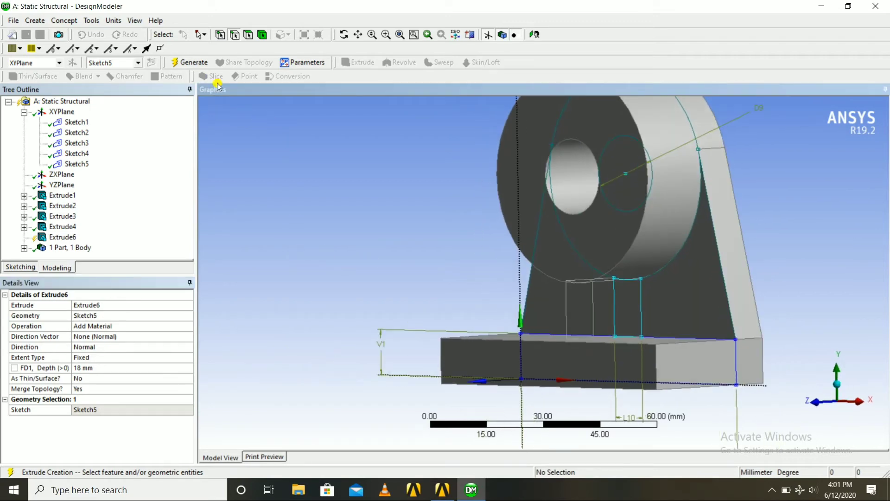
pyautogui.click(202, 63)
pyautogui.moveTo(298, 147); pyautogui.dragTo(343, 190, button='middle')
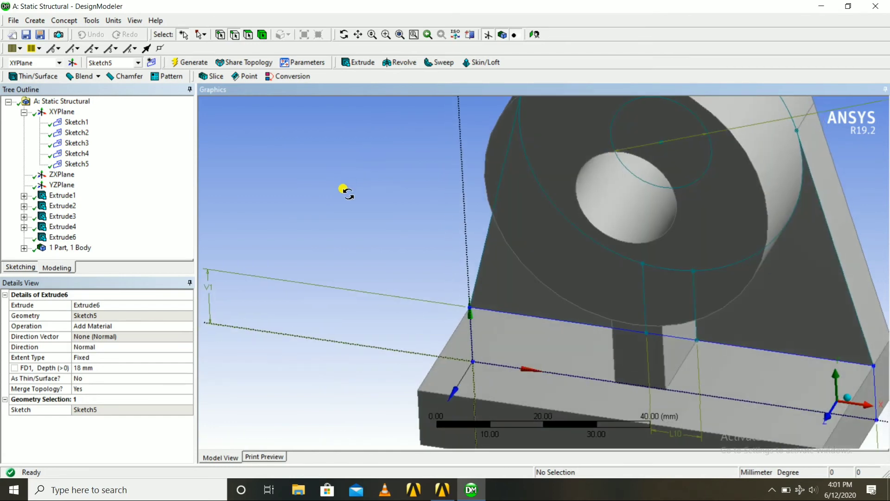
# Examine the extruded rib between the boss and the base from the front and at an angle.
pyautogui.scroll(-6, 343, 190)
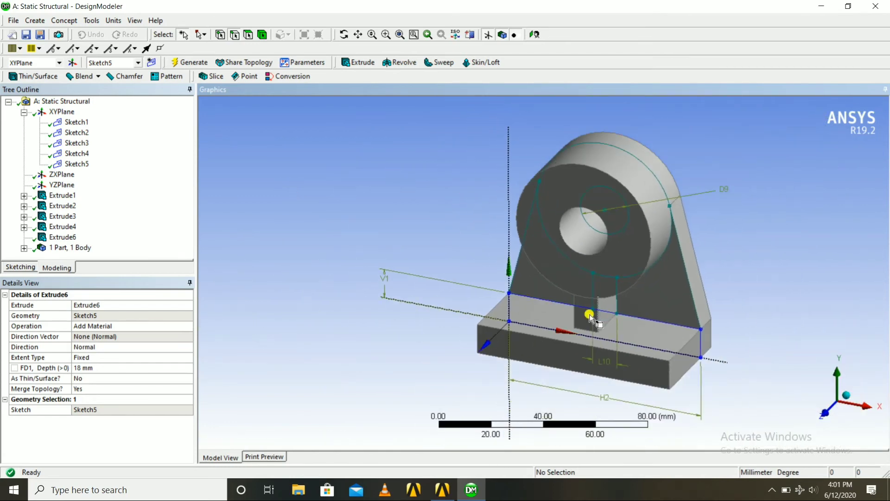
pyautogui.scroll(4, 590, 316)
pyautogui.click(359, 37)
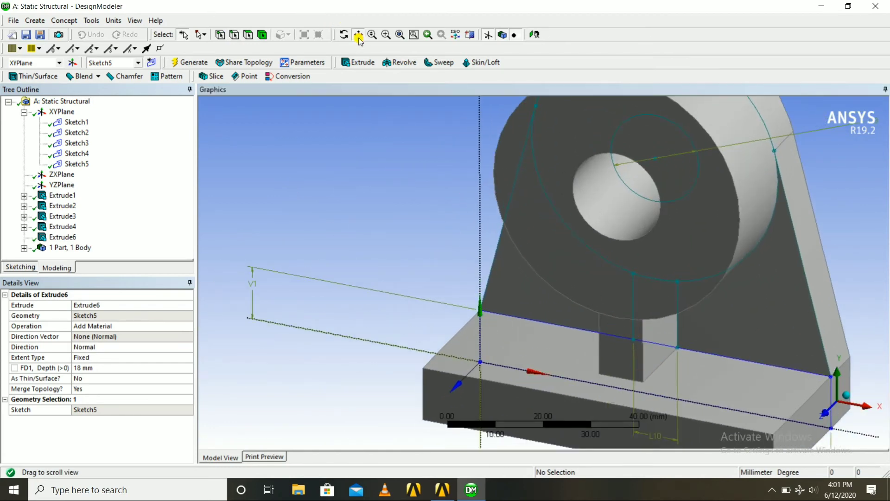
pyautogui.moveTo(547, 272); pyautogui.dragTo(525, 222, button='middle')
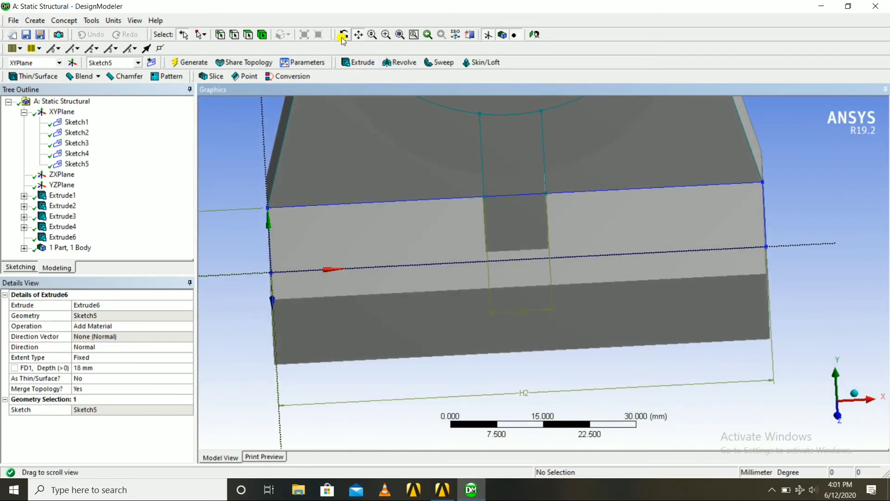
pyautogui.click(501, 35)
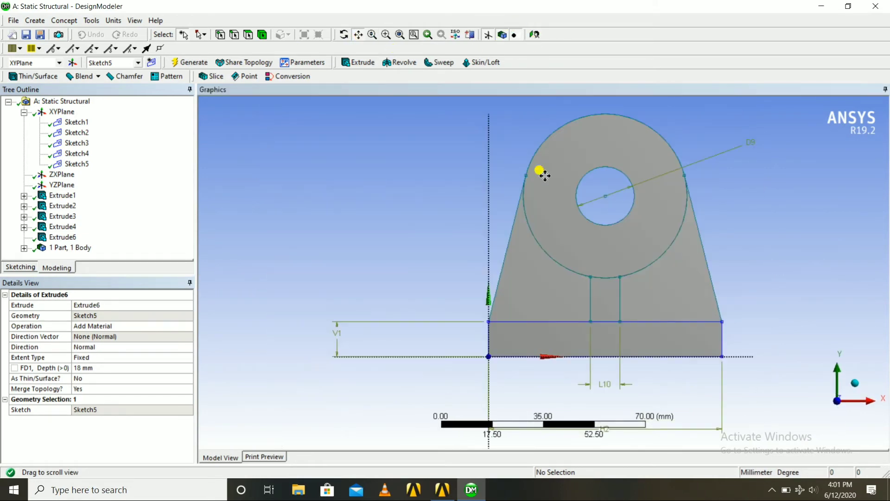
pyautogui.scroll(5, 577, 280)
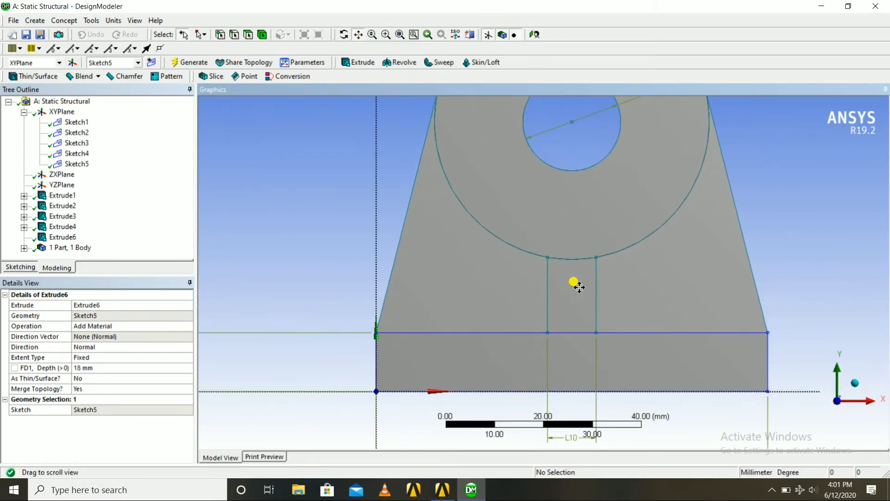
pyautogui.moveTo(577, 280)
pyautogui.mouseDown(button='middle')
pyautogui.moveTo(549, 298)
pyautogui.moveTo(487, 310)
pyautogui.moveTo(466, 341)
pyautogui.moveTo(498, 311)
pyautogui.moveTo(455, 207)
pyautogui.mouseUp(button='middle')
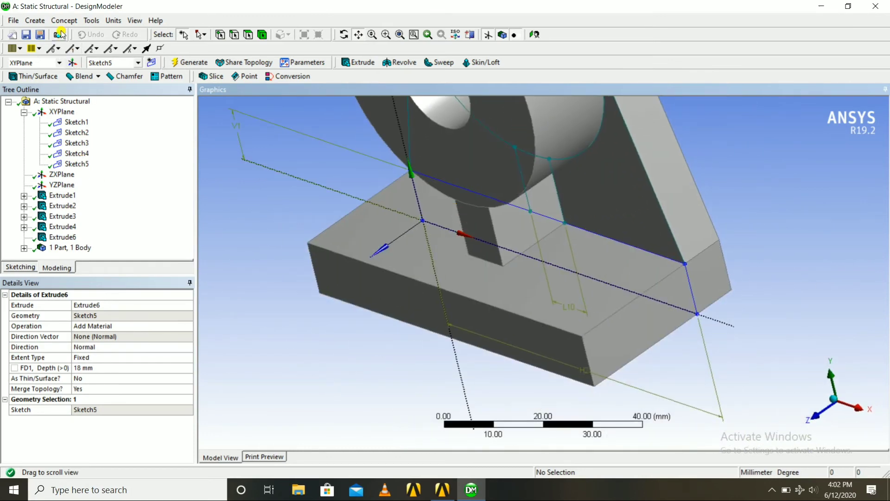
# Add a 5 mm fixed radius blend to the rib's front lower edge where it meets the base, and generate it.
pyautogui.click(36, 20)
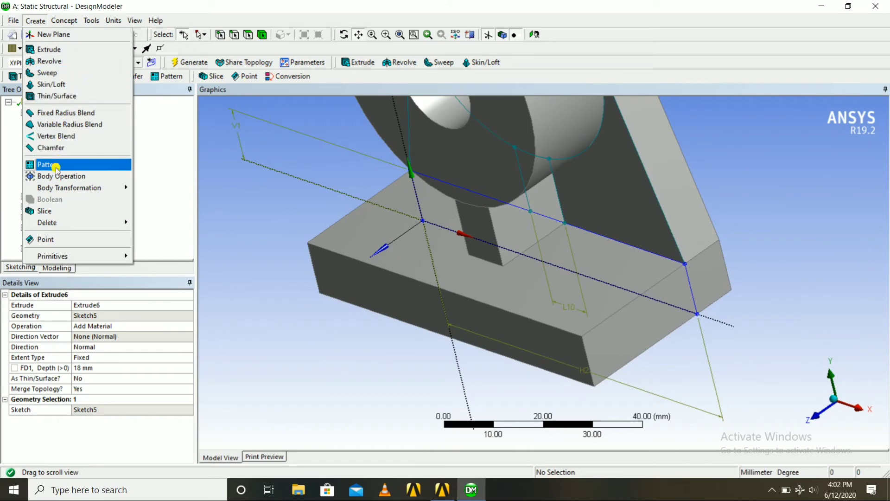
pyautogui.click(56, 113)
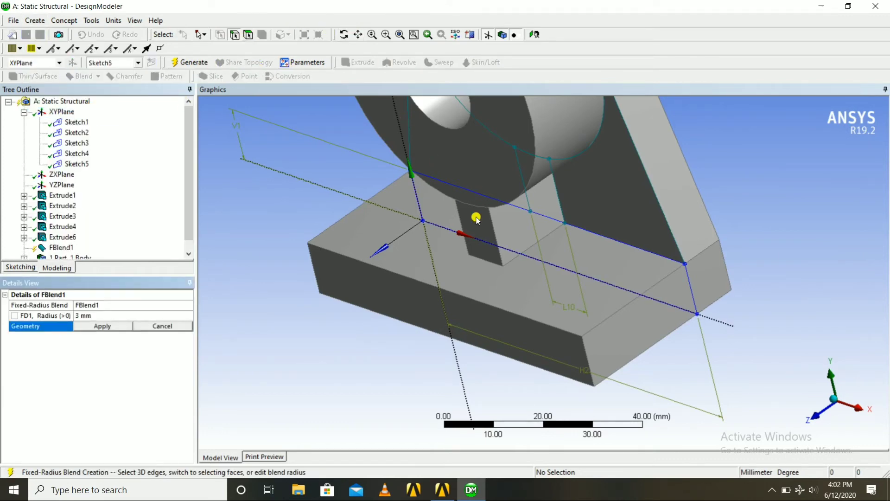
pyautogui.click(479, 258)
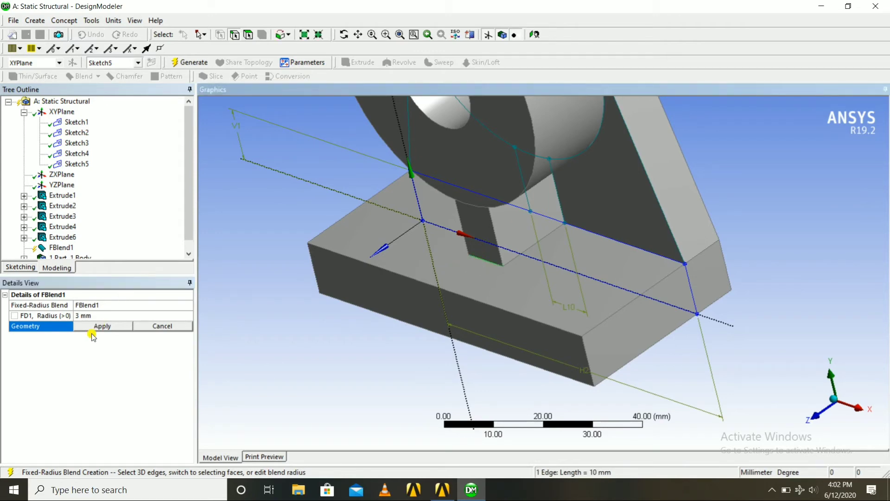
pyautogui.click(102, 315)
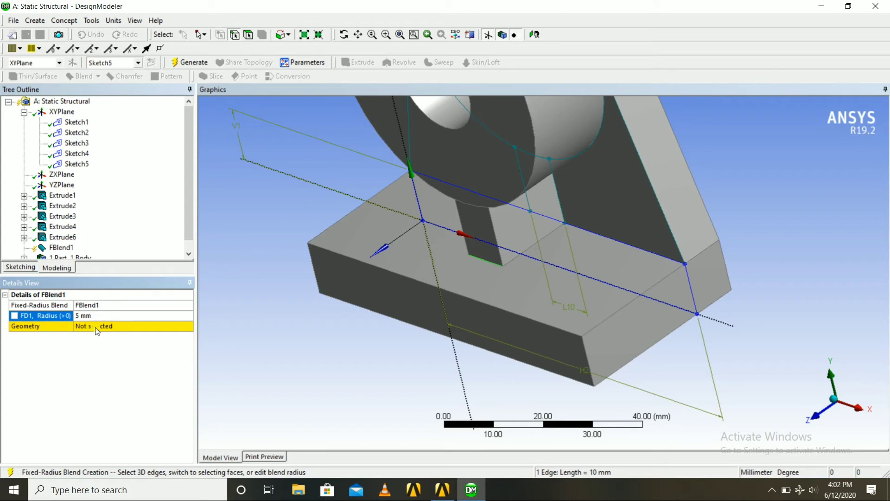
pyautogui.click(97, 330)
pyautogui.click(107, 330)
pyautogui.click(189, 62)
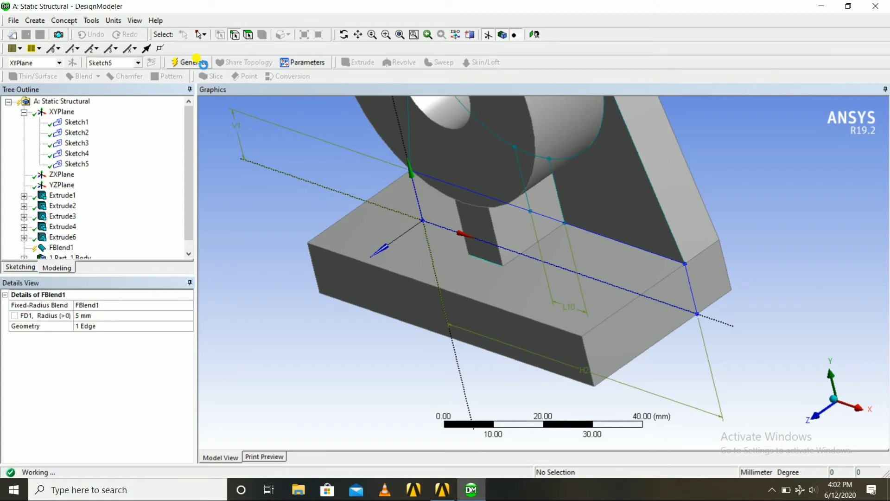
# Inspect the blend at the foot of the rib from the front, side and angled views.
pyautogui.moveTo(338, 173); pyautogui.dragTo(484, 190, button='middle')
pyautogui.scroll(3, 469, 246)
pyautogui.scroll(-2, 435, 219)
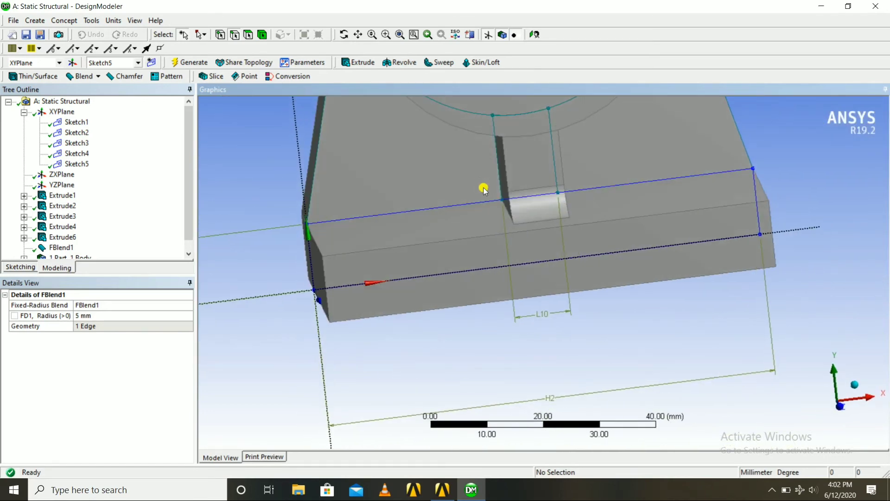
pyautogui.click(535, 34)
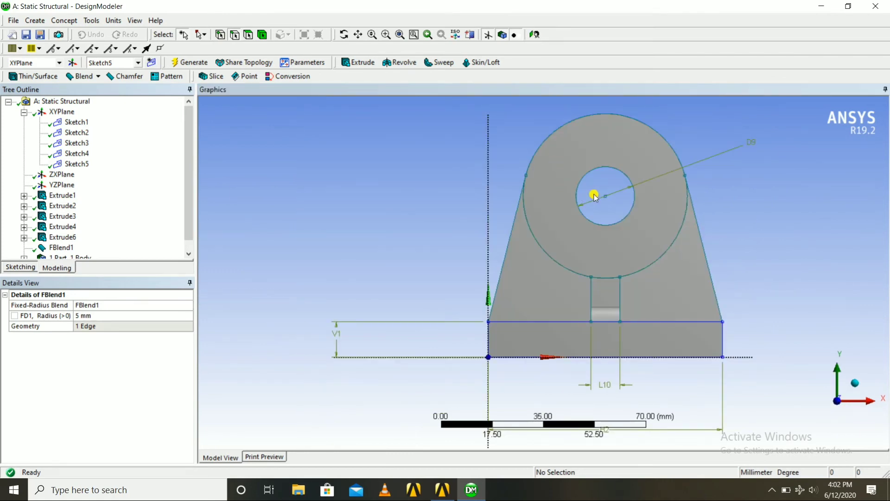
pyautogui.moveTo(595, 196); pyautogui.dragTo(502, 198, button='middle')
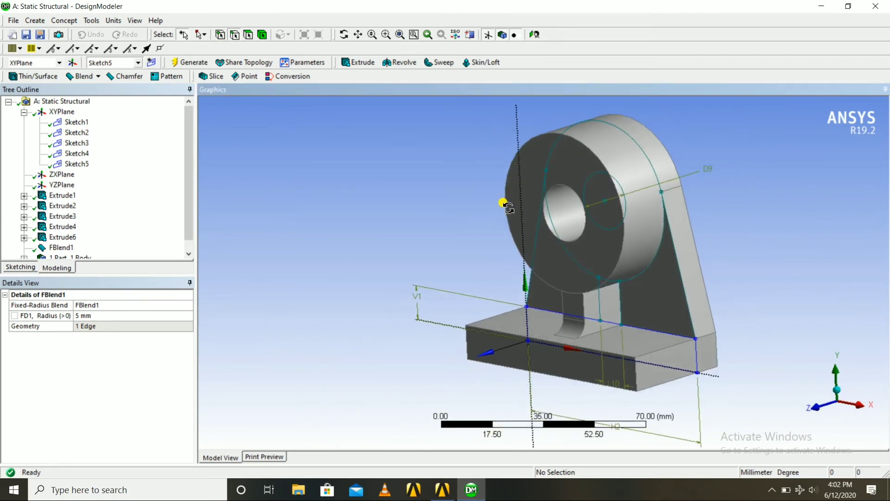
pyautogui.click(534, 35)
pyautogui.moveTo(590, 184); pyautogui.dragTo(431, 196, button='middle')
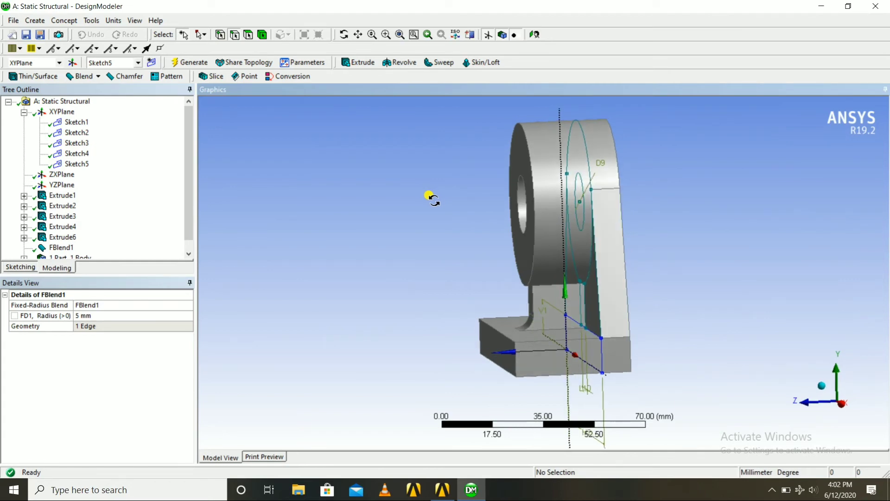
pyautogui.click(533, 34)
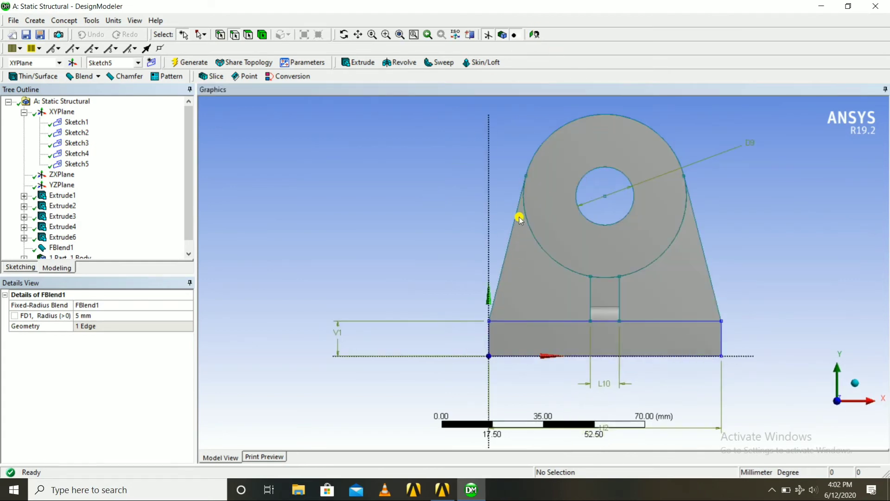
# Compare the views facing YZPlane and ZXPlane, and make ZXPlane the active plane for sketching.
pyautogui.click(58, 186)
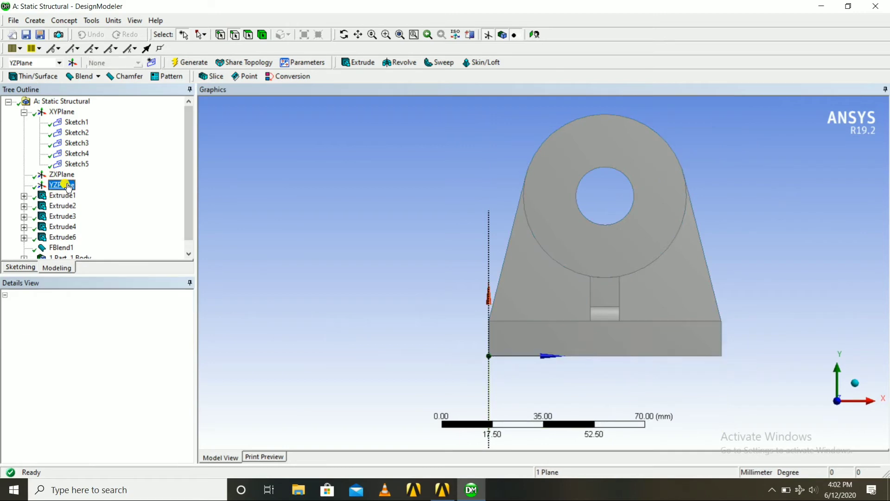
pyautogui.click(534, 35)
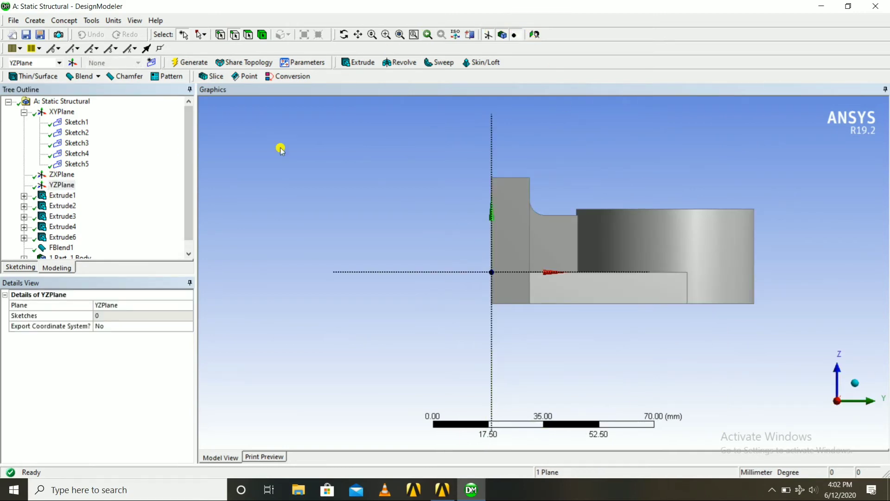
pyautogui.click(60, 175)
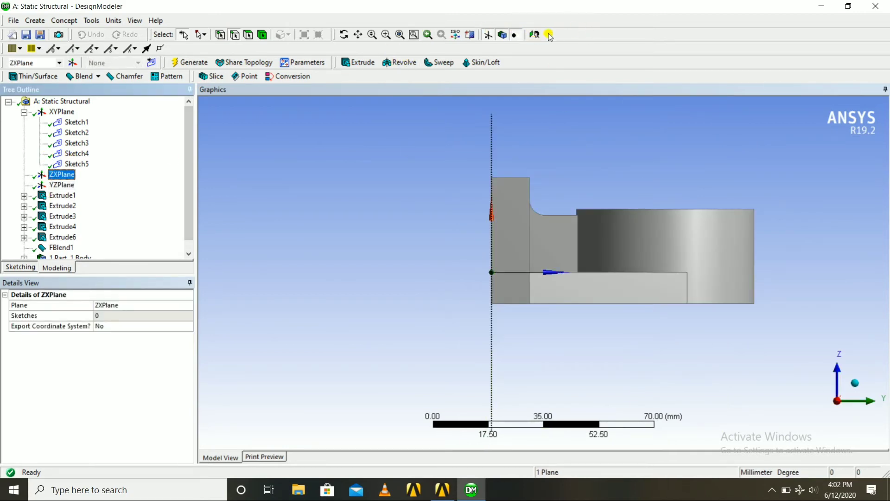
pyautogui.click(534, 34)
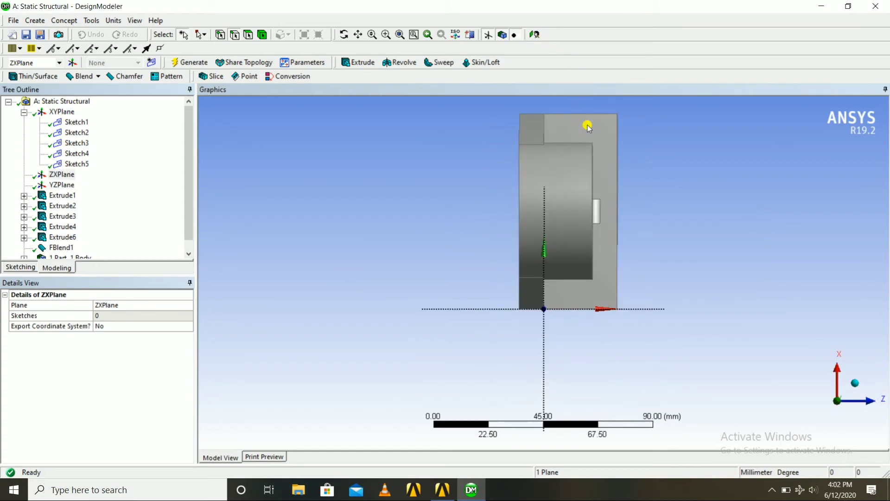
pyautogui.moveTo(586, 123); pyautogui.dragTo(542, 101, button='middle')
pyautogui.click(535, 35)
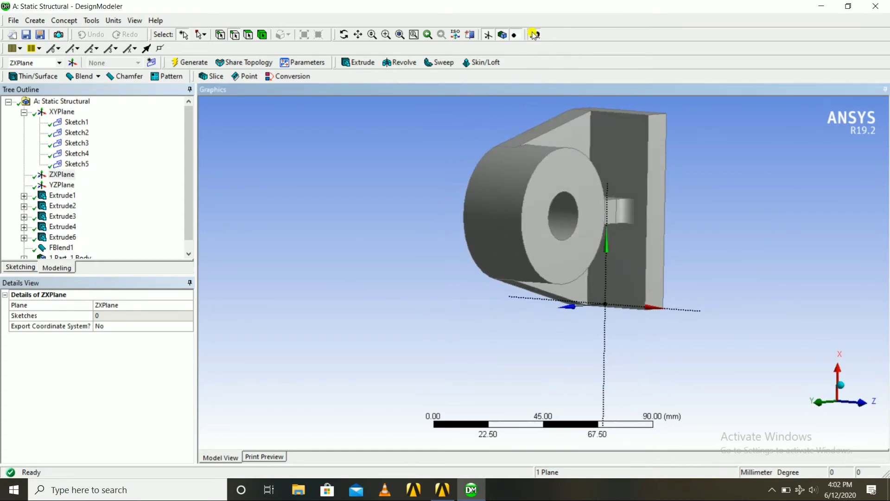
pyautogui.scroll(3, 598, 133)
pyautogui.moveTo(599, 134); pyautogui.dragTo(458, 145, button='middle')
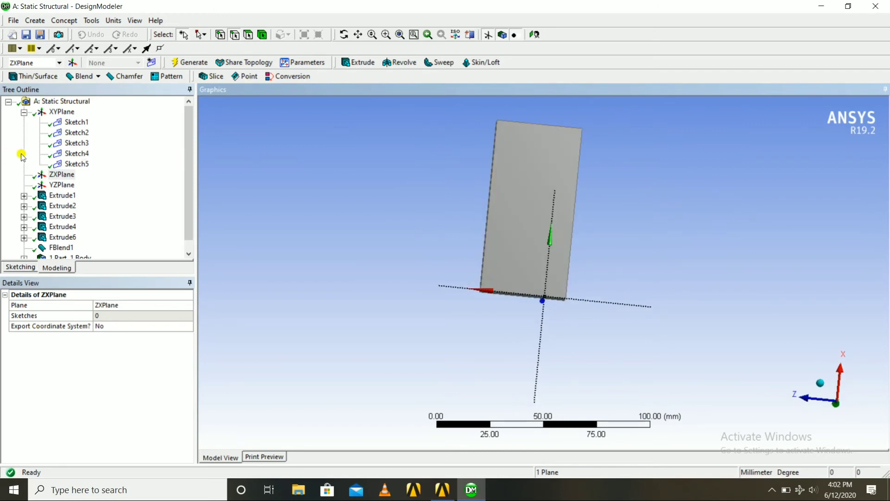
# Start the Circle tool for a sketch on ZXPlane, with the underside of the base facing the view.
pyautogui.click(20, 268)
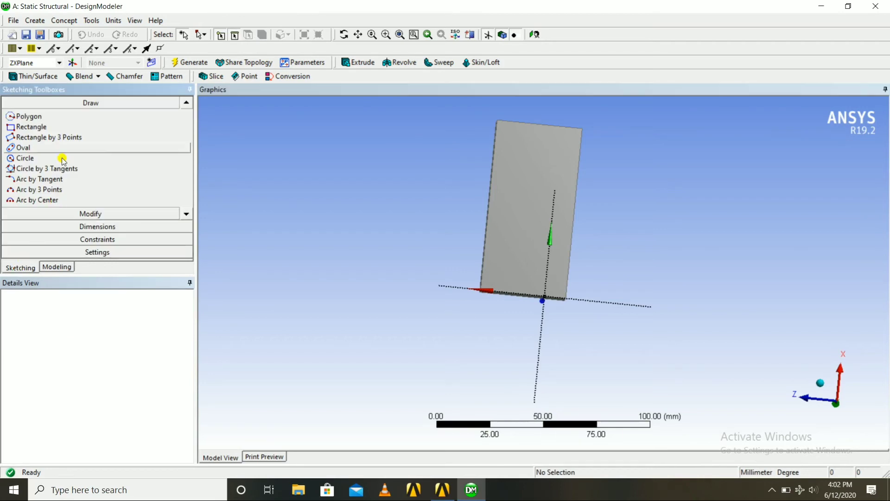
pyautogui.click(28, 159)
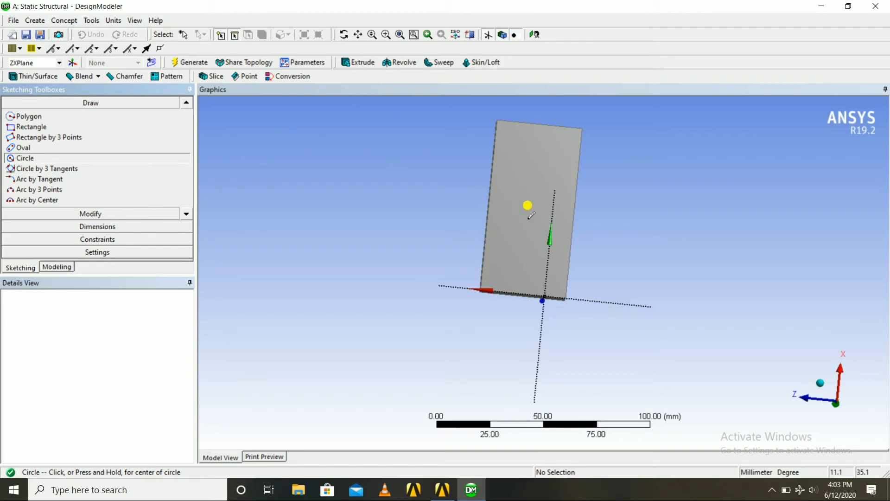
pyautogui.moveTo(561, 191)
pyautogui.mouseDown(button='middle')
pyautogui.moveTo(546, 191)
pyautogui.moveTo(564, 189)
pyautogui.mouseUp(button='middle')
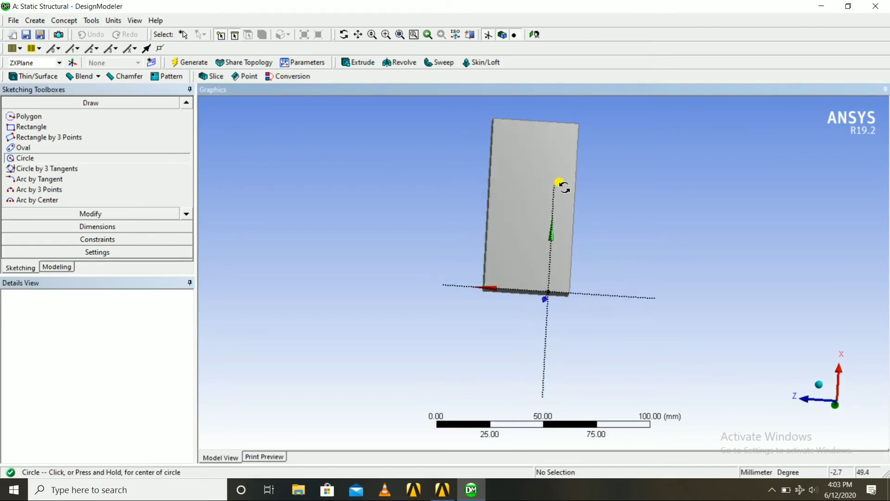
pyautogui.click(838, 405)
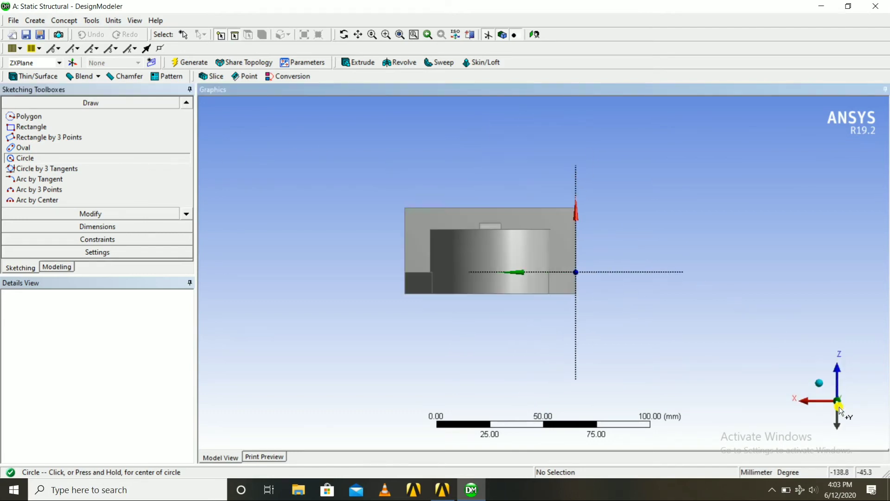
pyautogui.click(835, 413)
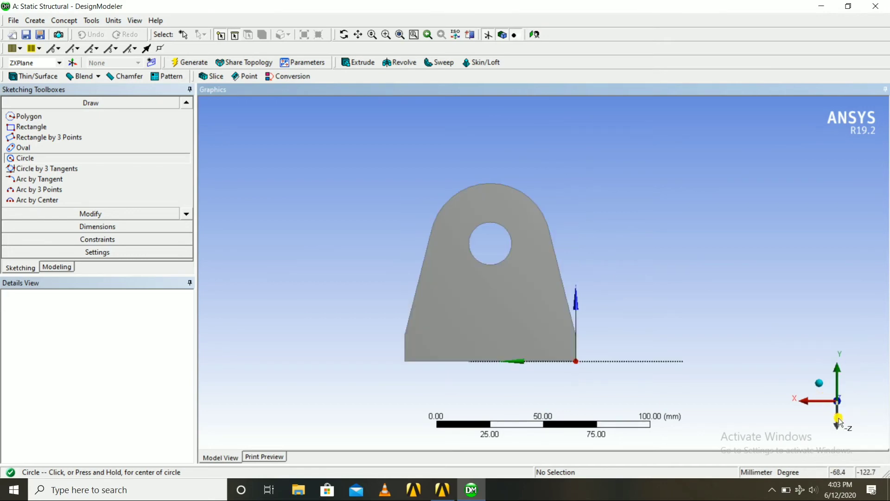
pyautogui.click(838, 422)
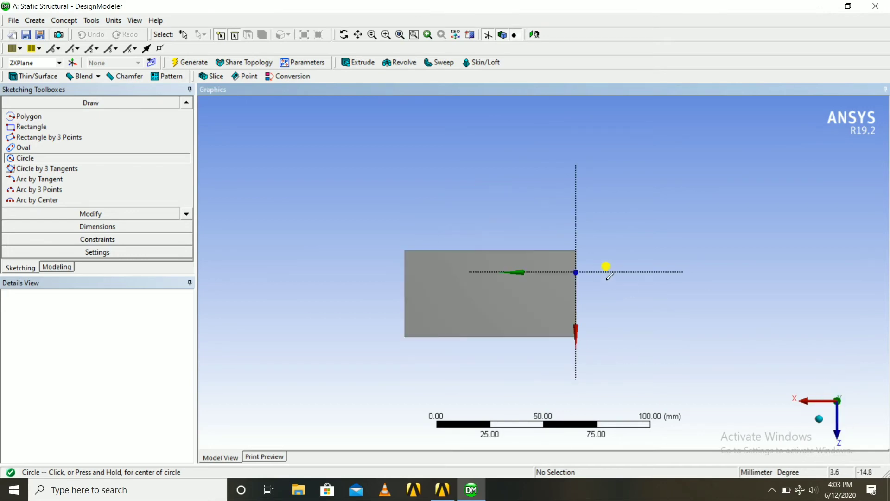
pyautogui.scroll(3, 588, 272)
pyautogui.moveTo(542, 268); pyautogui.dragTo(529, 280, button='middle')
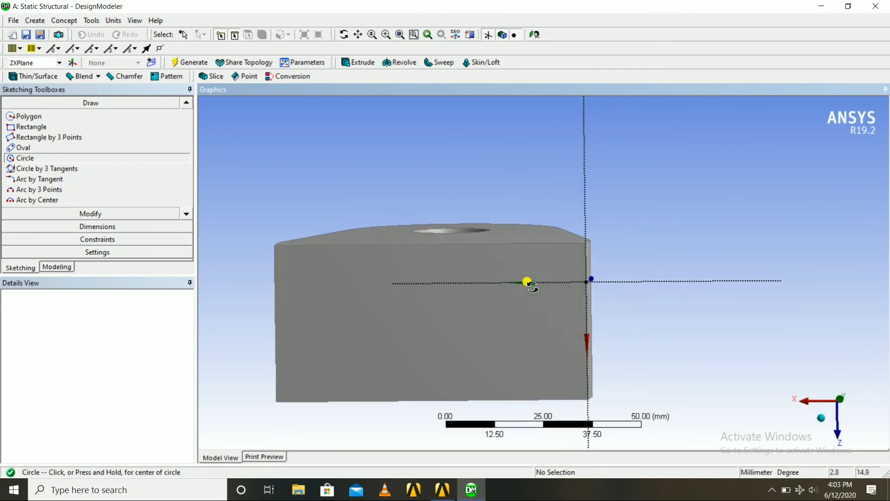
pyautogui.click(842, 405)
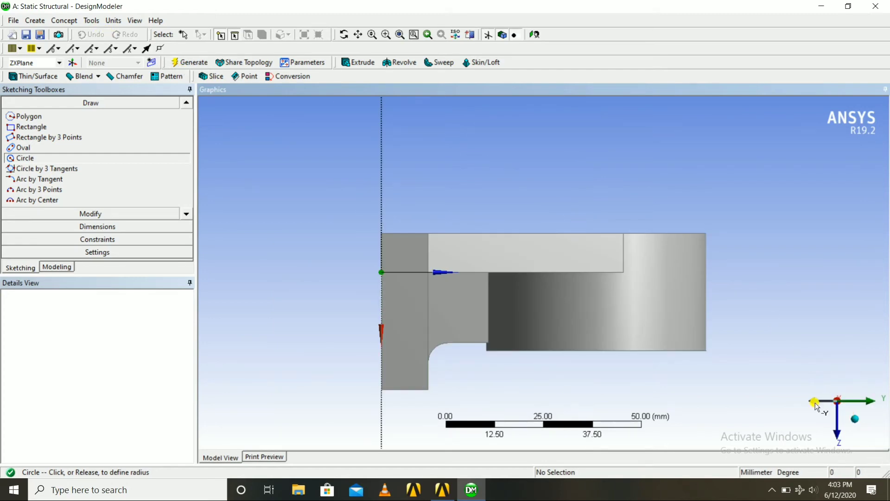
pyautogui.click(820, 397)
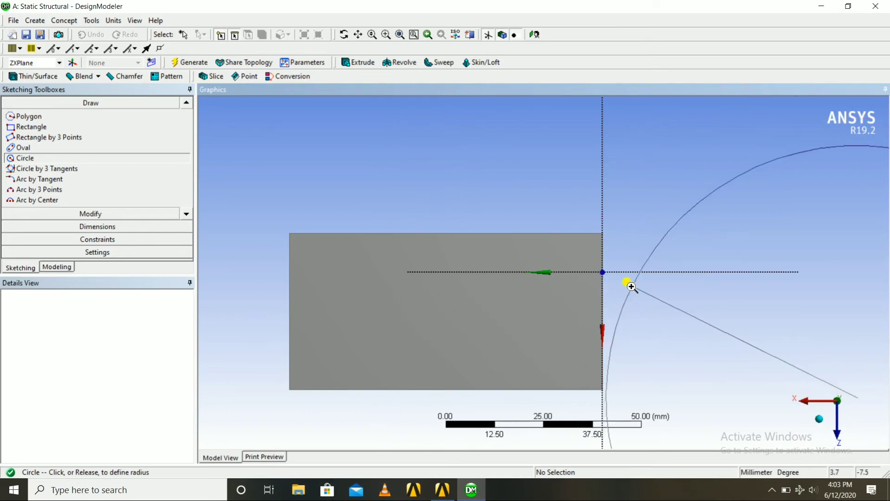
pyautogui.rightClick(630, 288)
pyautogui.click(654, 295)
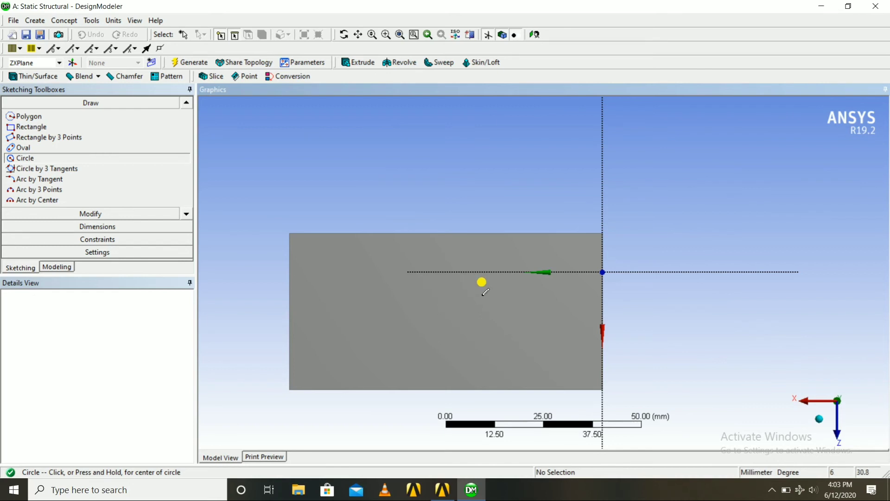
# Sketch two circles about 11 mm in diameter on the underside of the base, one near each end of its length.
pyautogui.moveTo(630, 311); pyautogui.dragTo(562, 323, button='middle')
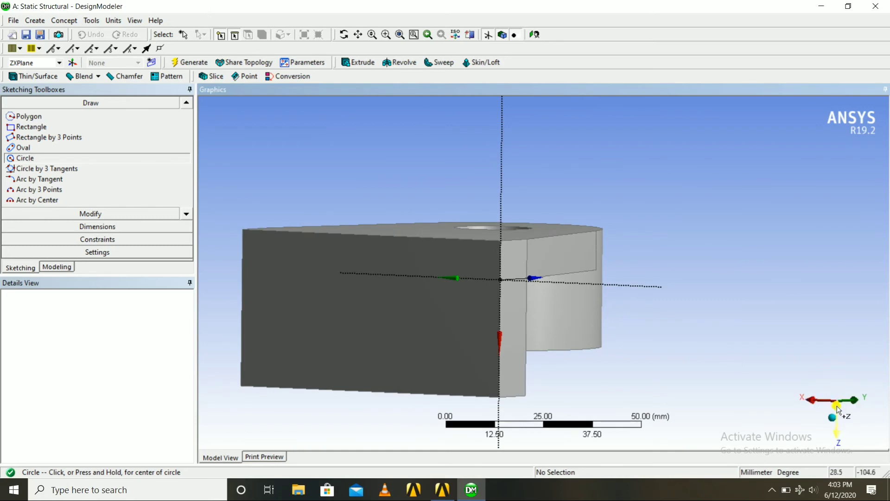
pyautogui.click(829, 419)
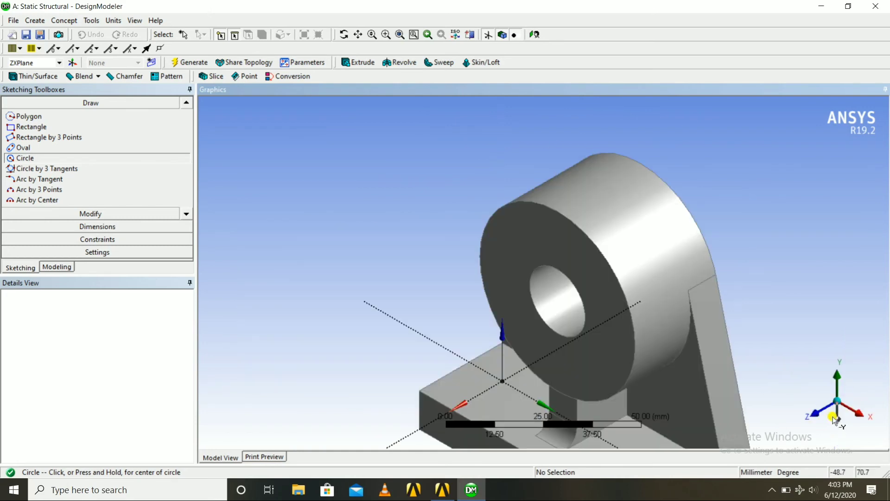
pyautogui.click(854, 399)
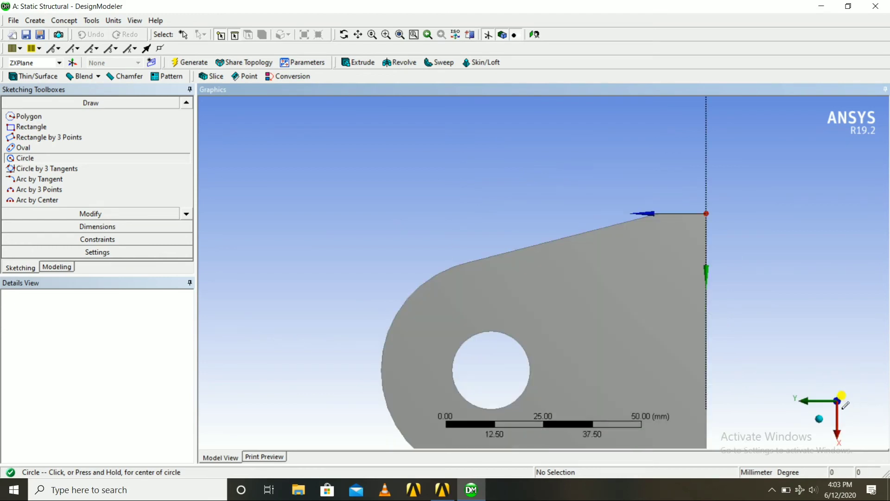
pyautogui.click(863, 401)
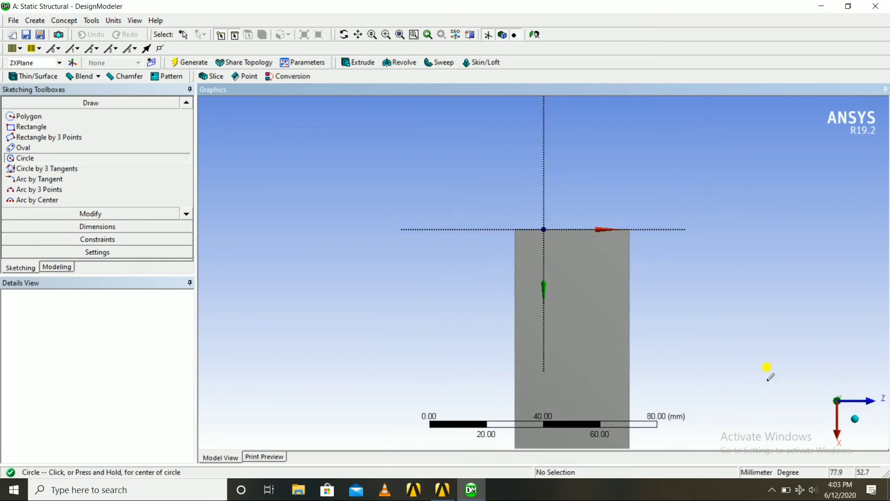
pyautogui.click(575, 263)
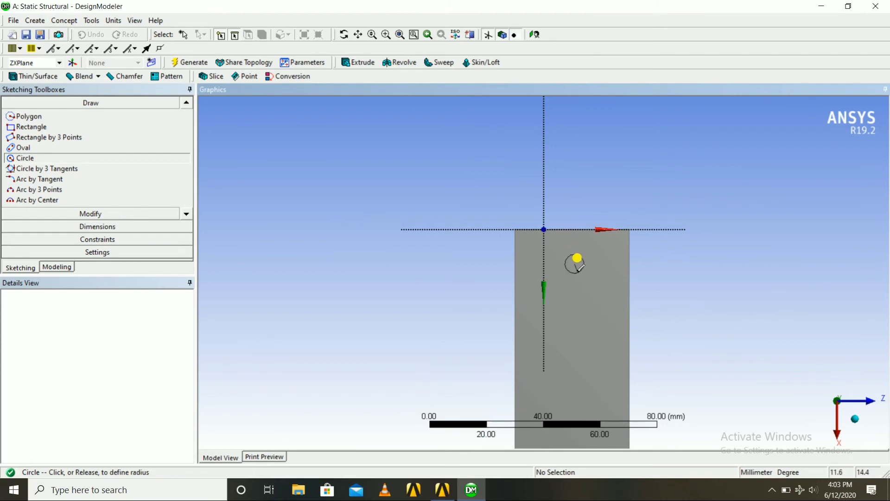
pyautogui.click(576, 278)
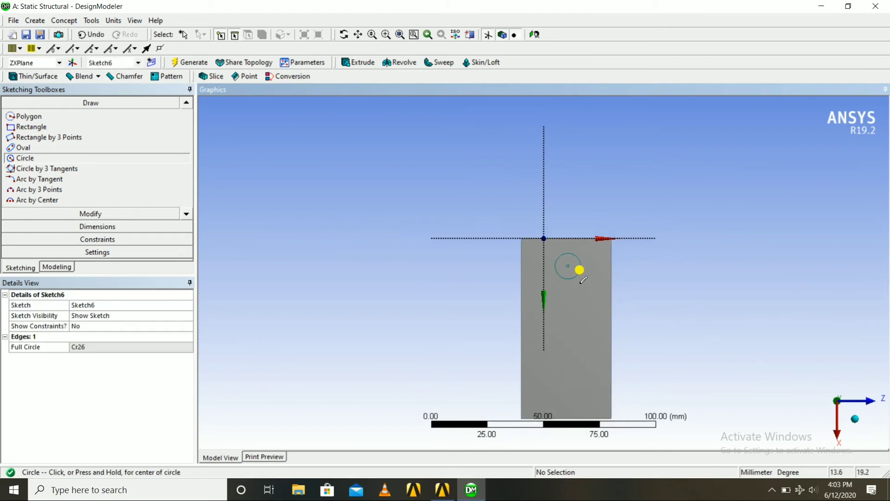
pyautogui.click(572, 379)
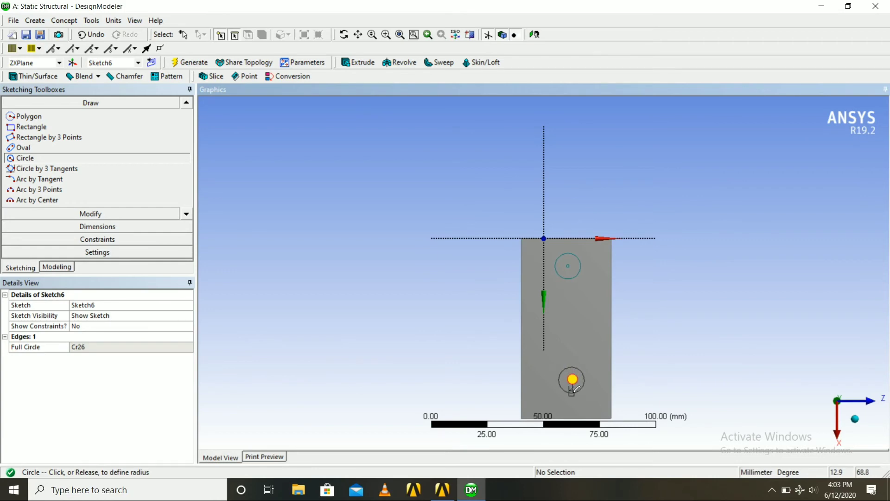
pyautogui.click(577, 390)
# Dimension the diameter of the circle nearest the sketch origin and set it to 10 mm.
pyautogui.click(111, 227)
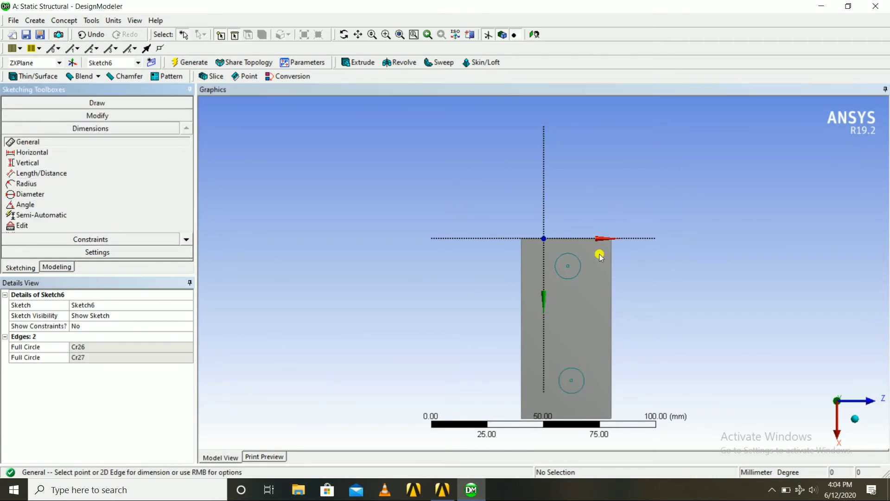
pyautogui.click(572, 253)
pyautogui.click(668, 191)
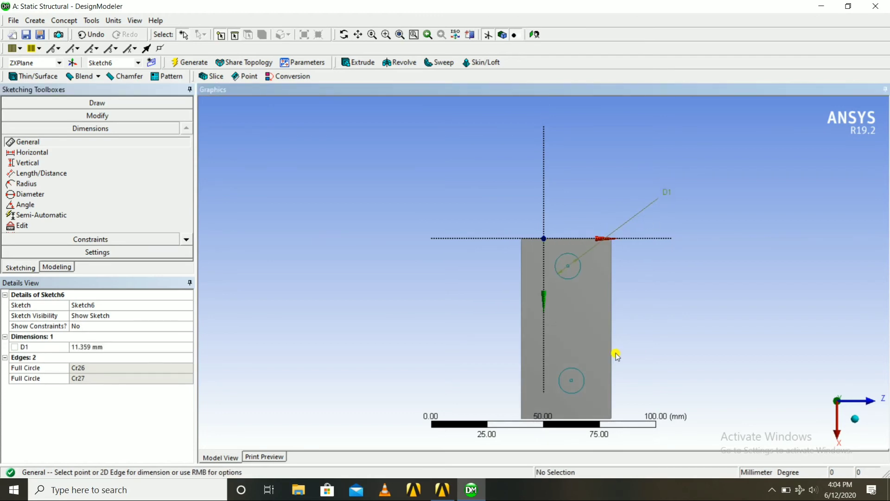
pyautogui.click(76, 347)
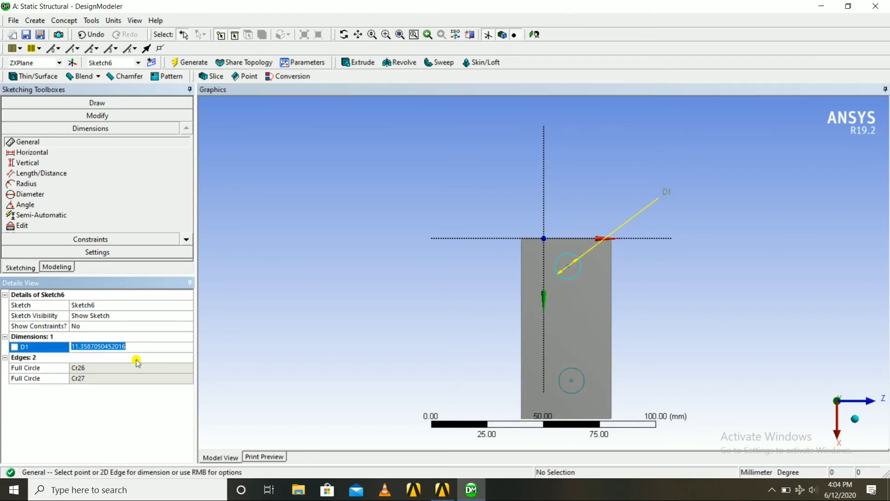
pyautogui.write('10')
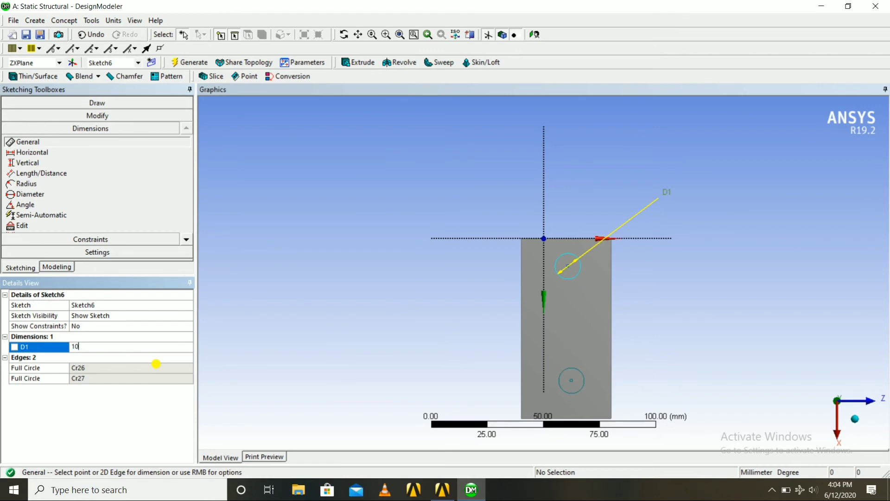
pyautogui.click(156, 364)
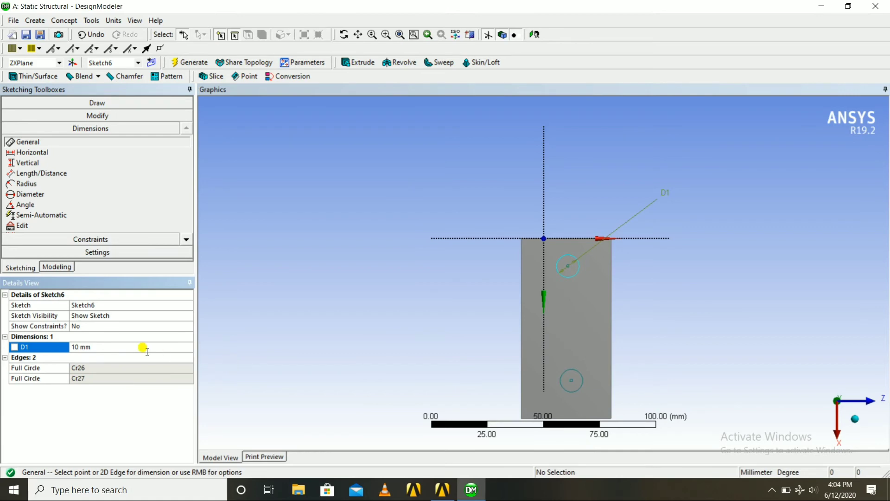
# Dimension the vertical distance from the 10 mm circle's centre to the sketch's horizontal axis and set it to 15 mm.
pyautogui.click(32, 143)
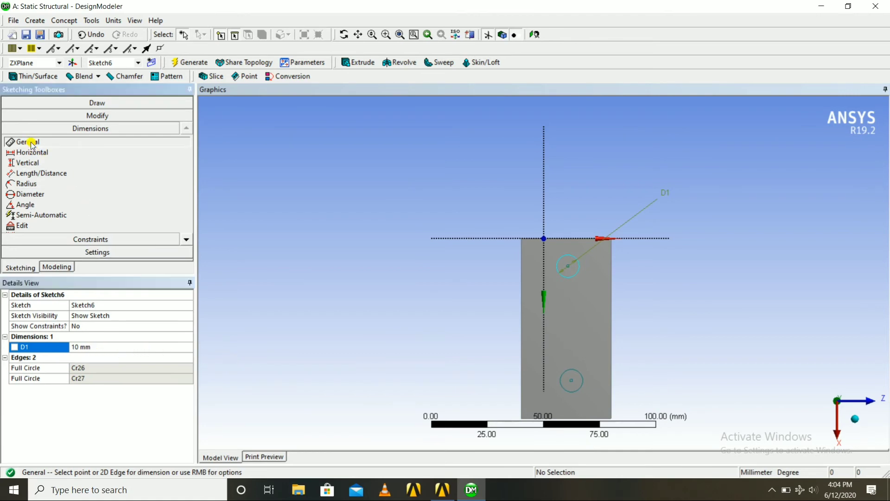
pyautogui.click(568, 267)
pyautogui.click(582, 244)
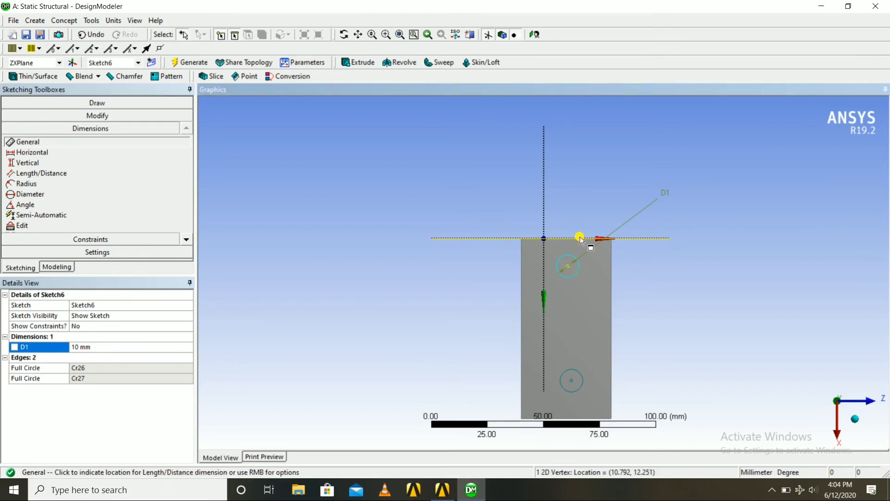
pyautogui.click(726, 241)
pyautogui.scroll(-2, 610, 416)
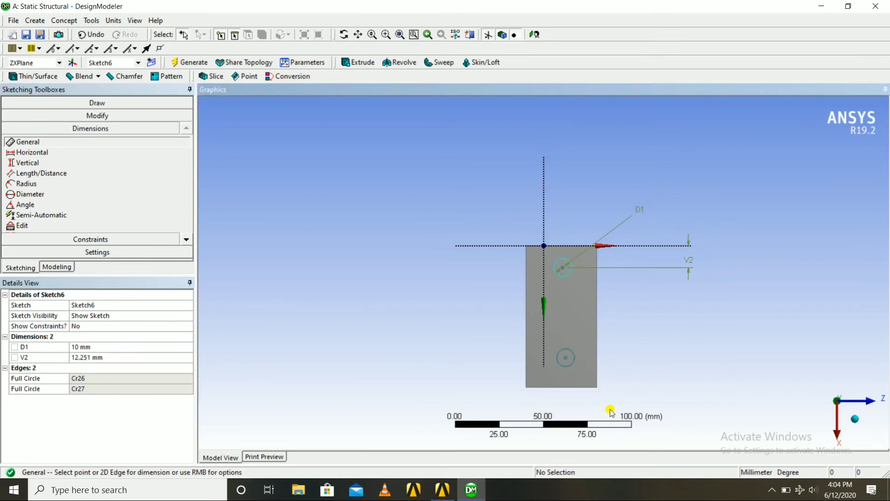
pyautogui.click(90, 357)
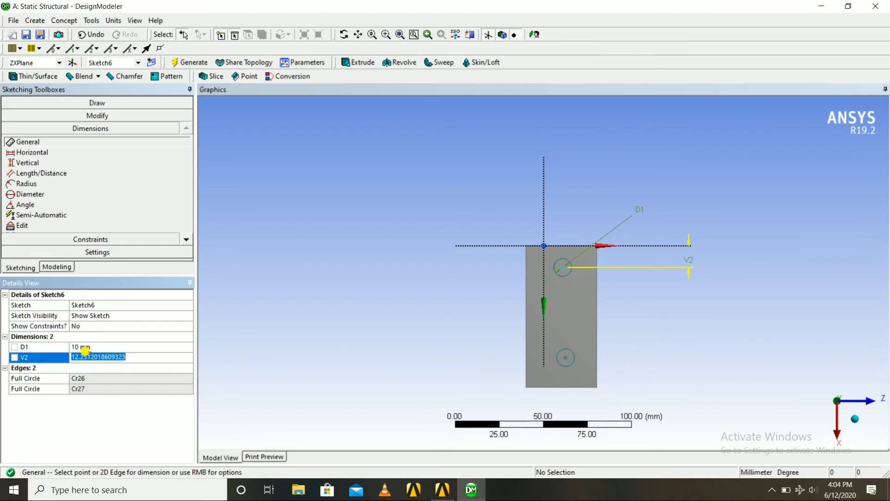
pyautogui.write('15')
pyautogui.press('Return')
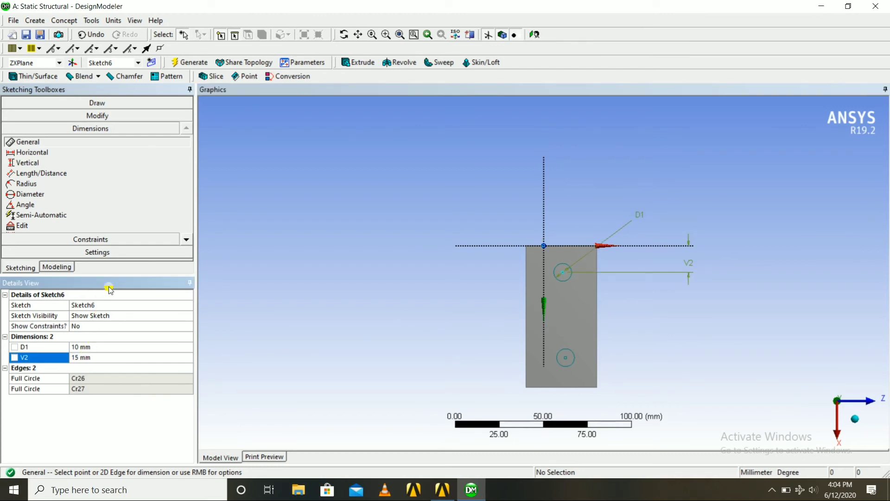
pyautogui.click(567, 359)
pyautogui.click(636, 245)
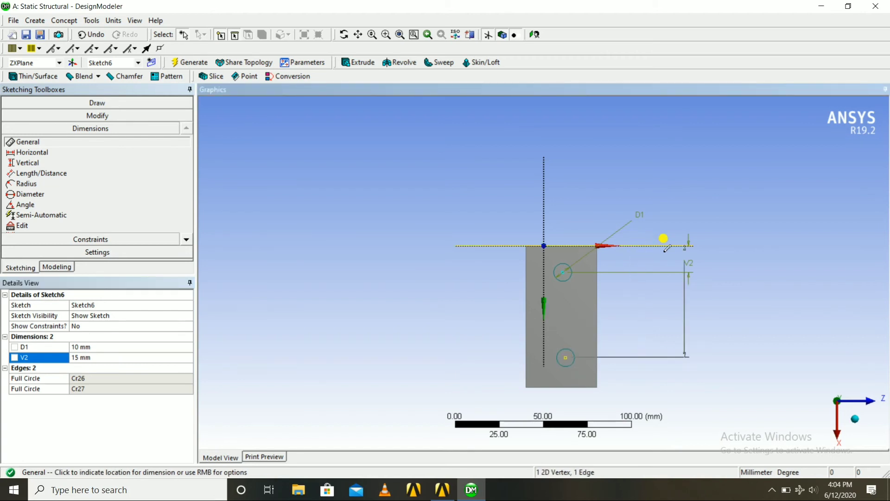
pyautogui.click(756, 292)
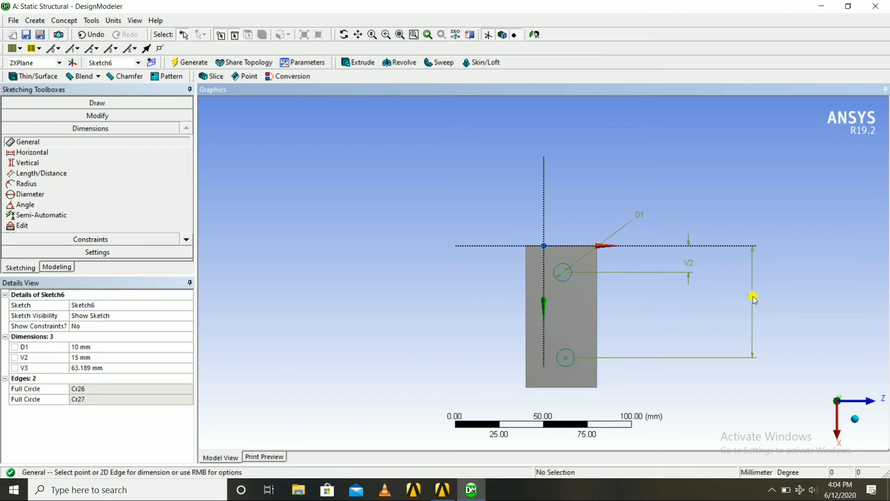
pyautogui.rightClick(61, 369)
pyautogui.click(79, 371)
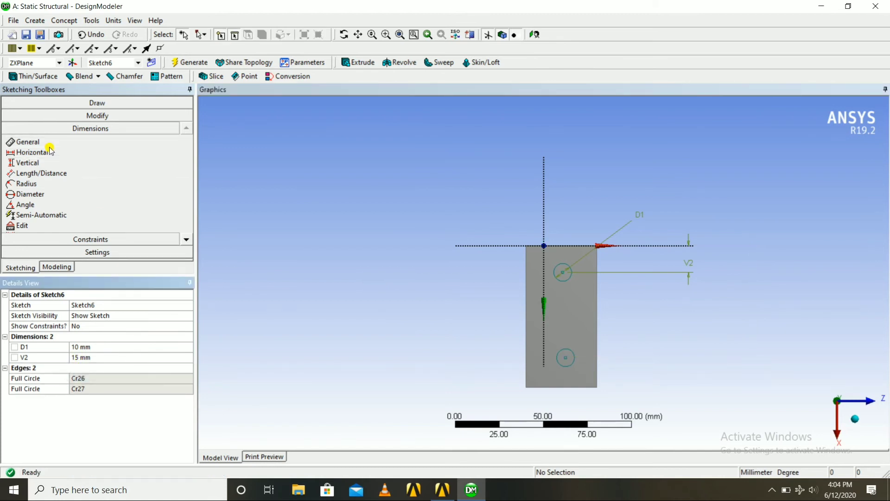
# Dimension the distance between the two circle centres and set it to 50 mm.
pyautogui.click(36, 144)
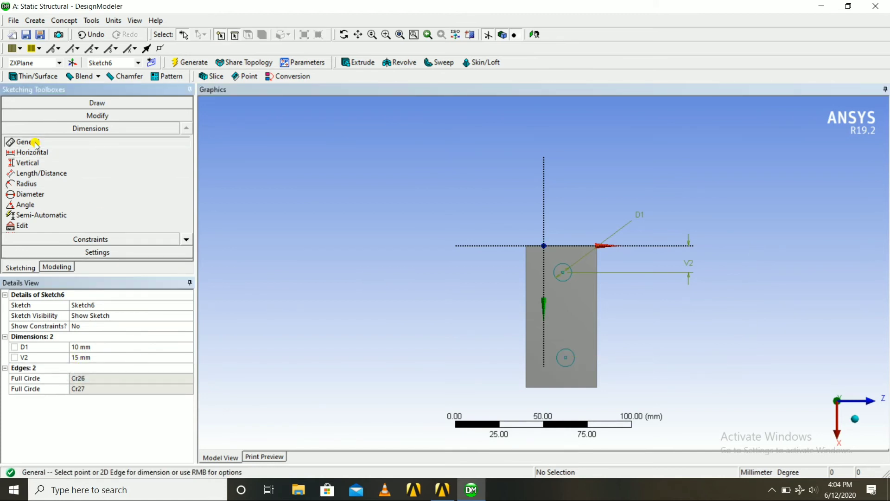
pyautogui.click(563, 274)
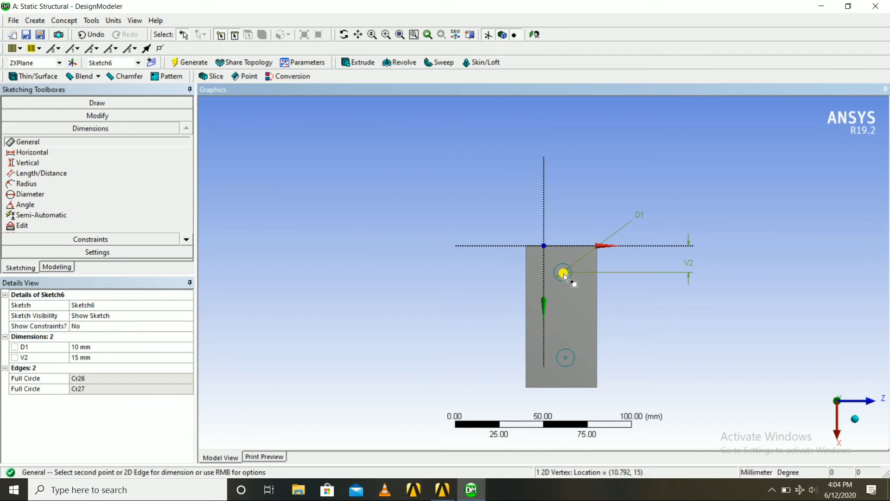
pyautogui.click(566, 358)
pyautogui.click(731, 311)
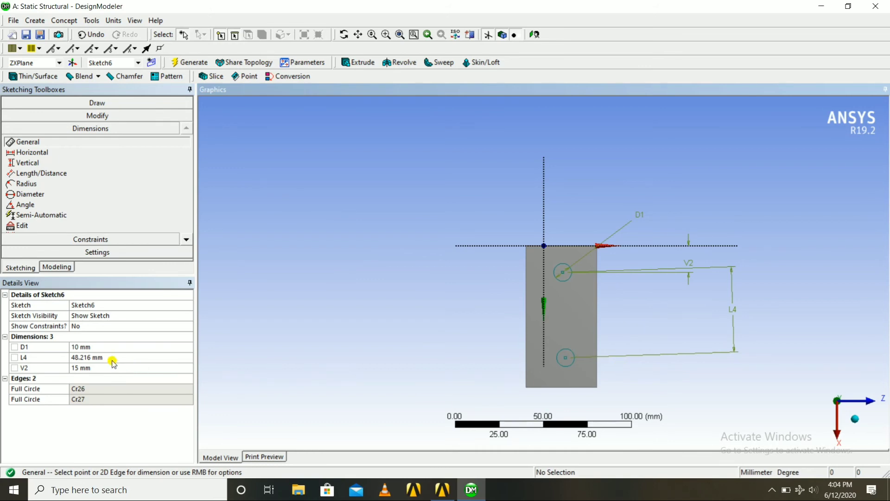
pyautogui.click(94, 354)
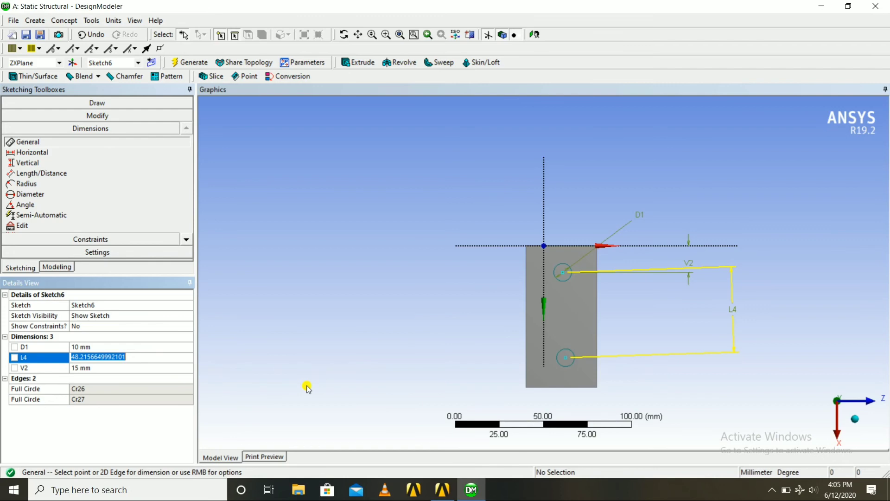
pyautogui.write('50')
pyautogui.press('Return')
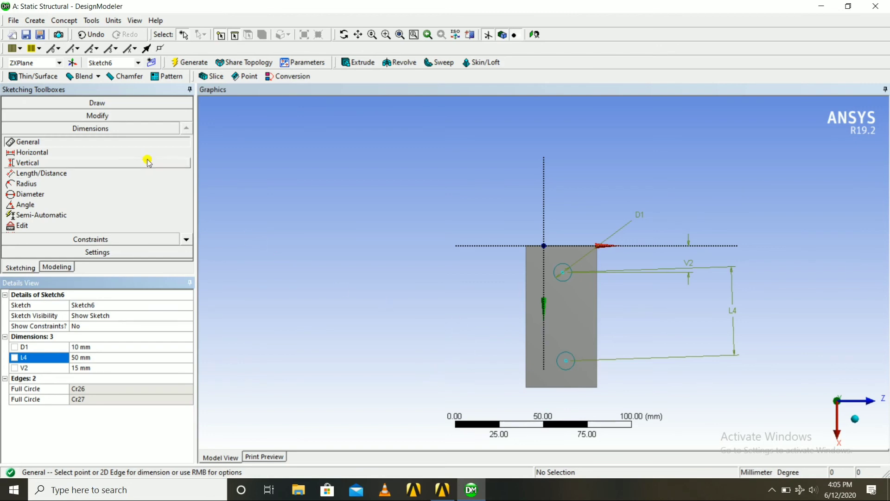
# Draw a vertical line about 72 mm long down the base's long edge on the positive Z side, starting at the corner on the horizontal axis.
pyautogui.click(97, 103)
pyautogui.click(18, 116)
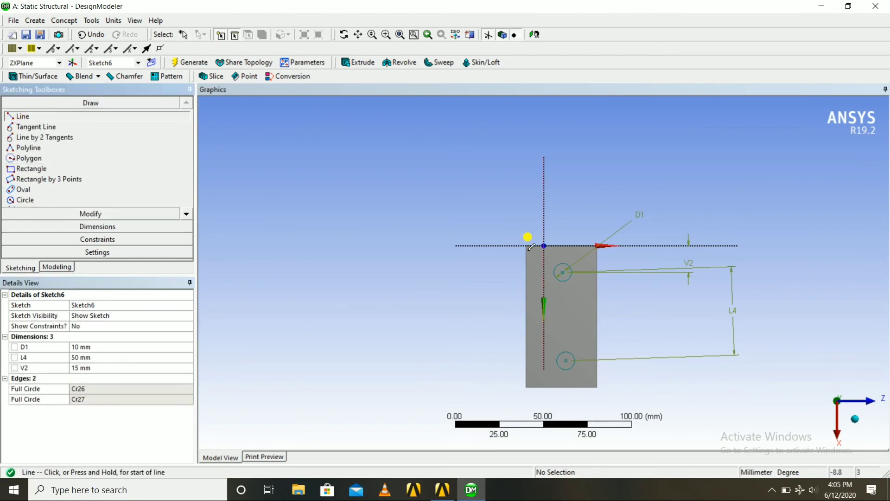
pyautogui.scroll(3, 616, 242)
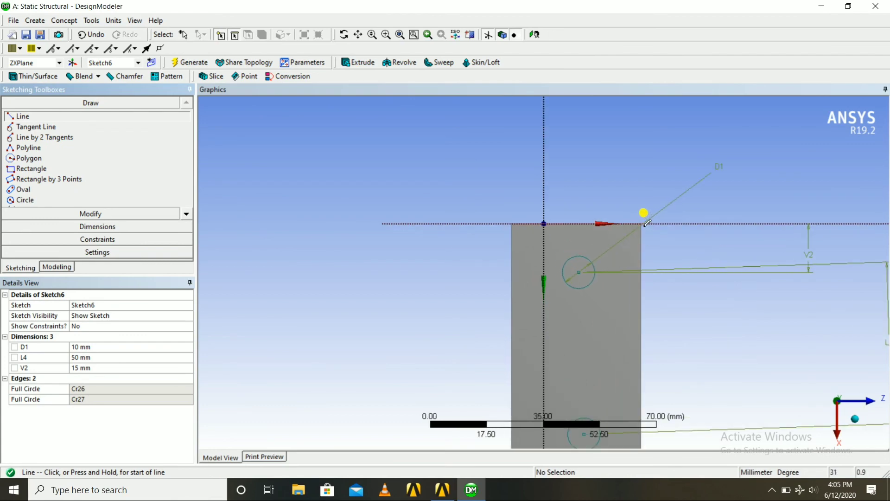
pyautogui.click(642, 222)
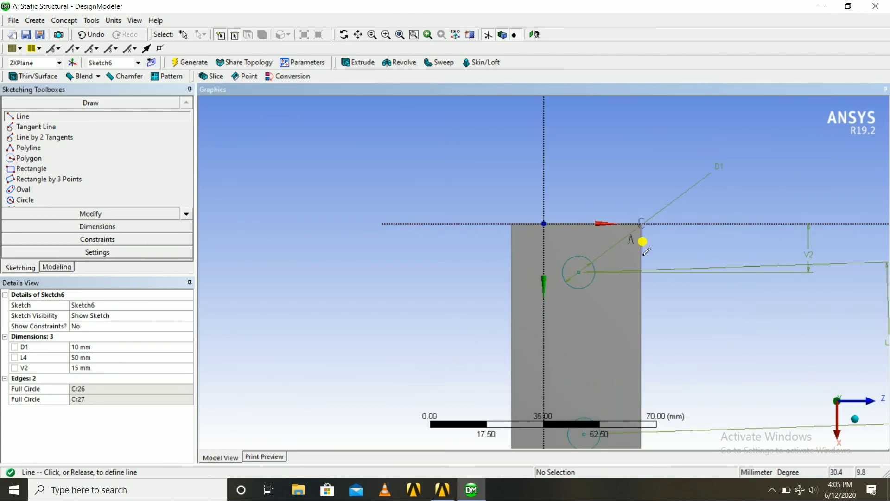
pyautogui.rightClick(651, 255)
pyautogui.click(672, 261)
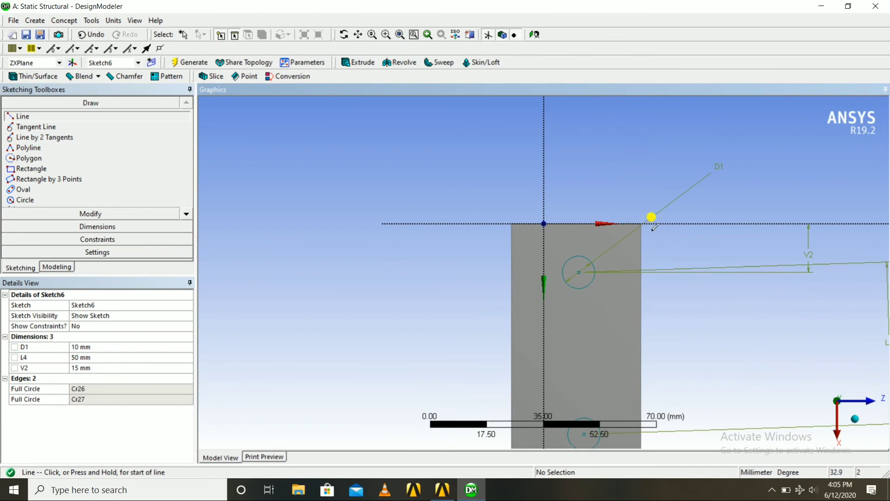
pyautogui.click(641, 223)
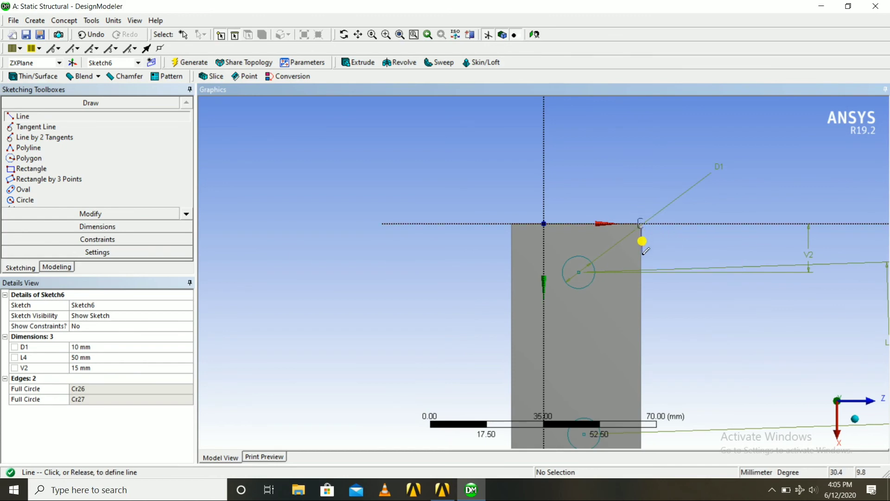
pyautogui.scroll(-2, 643, 251)
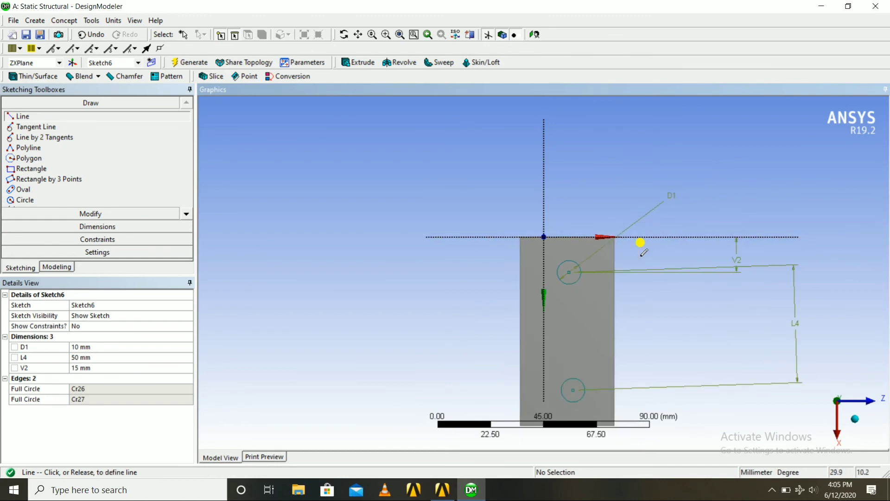
pyautogui.click(614, 392)
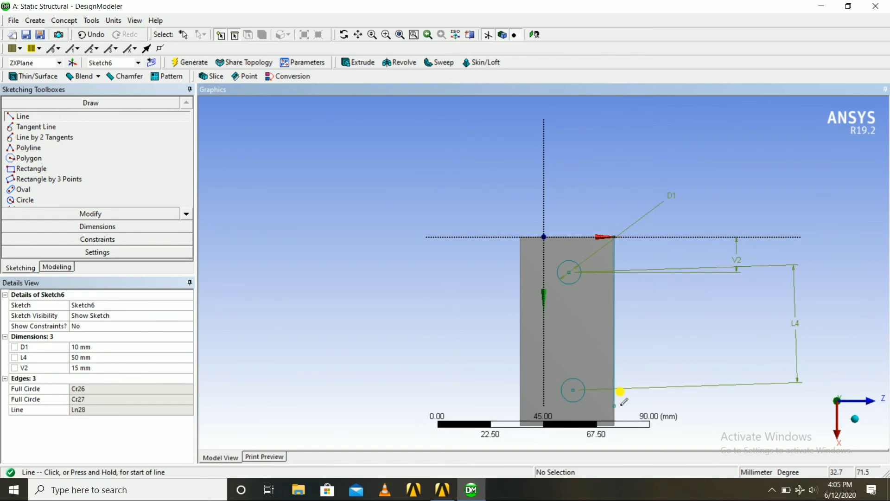
# Try to dimension the distance from the centre of the circle farther from the origin to the vertical edge line as 15 mm.
pyautogui.scroll(-1, 621, 394)
pyautogui.click(124, 232)
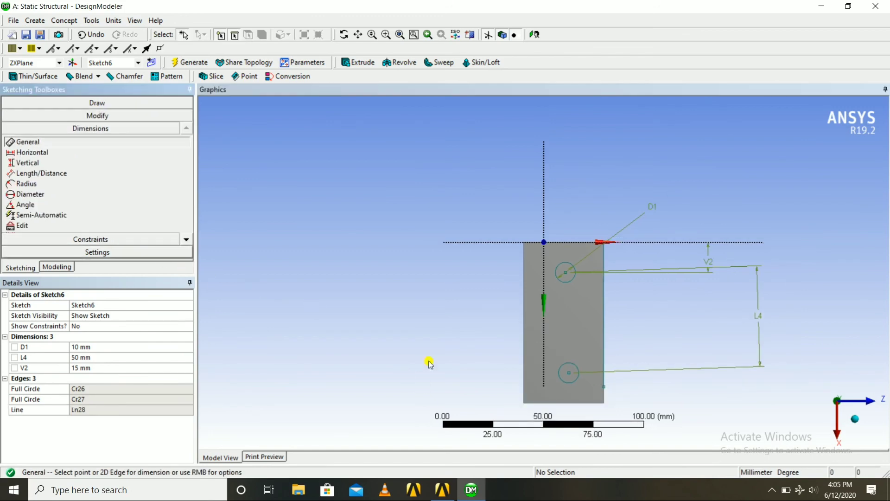
pyautogui.click(570, 374)
pyautogui.click(604, 375)
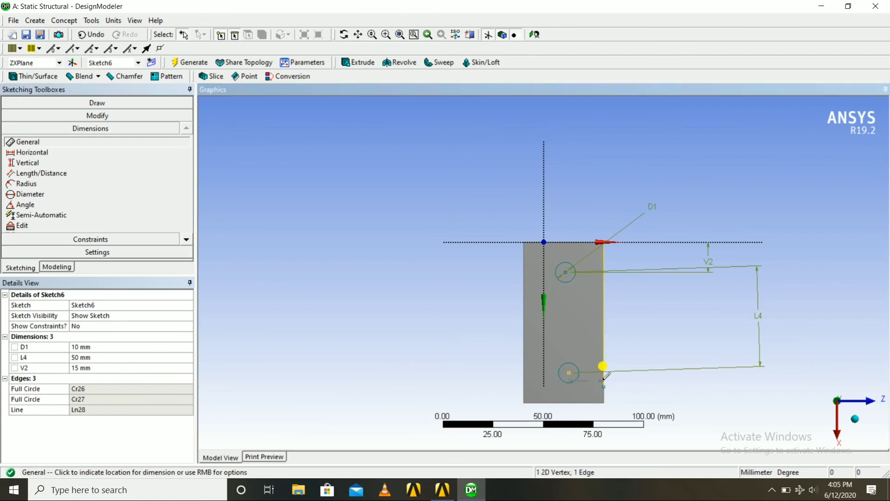
pyautogui.click(586, 417)
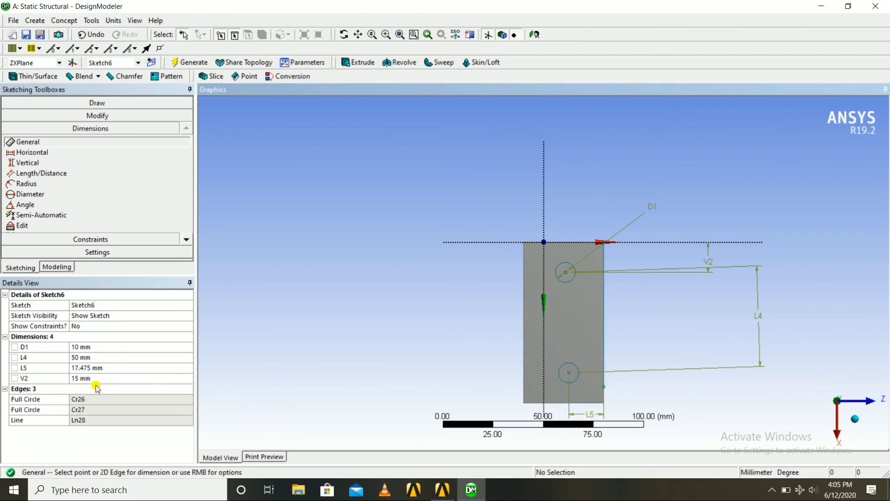
pyautogui.click(87, 367)
pyautogui.write('15')
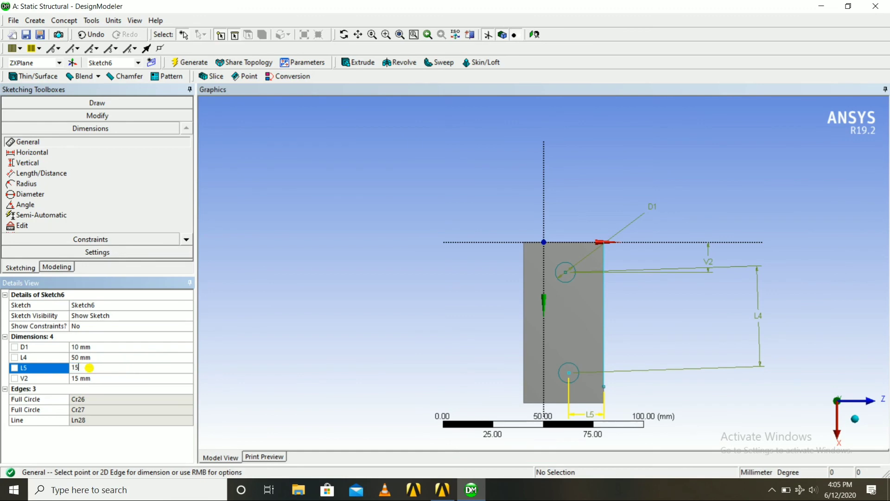
pyautogui.press('Return')
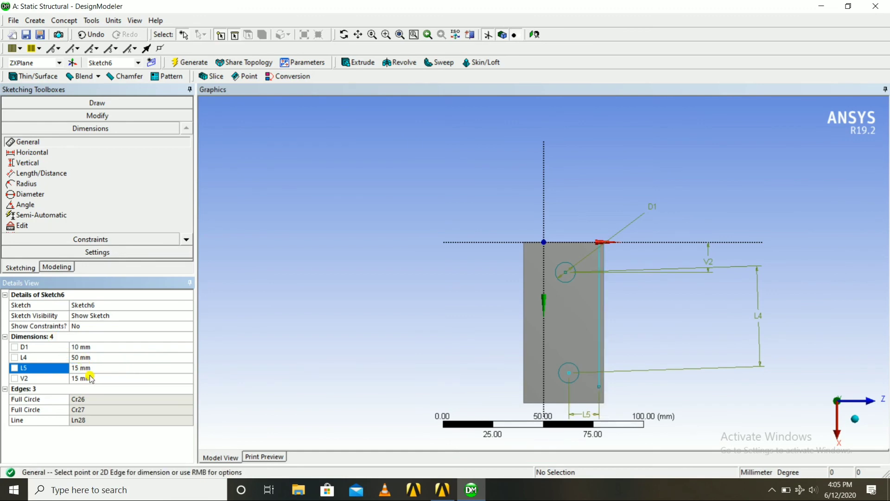
pyautogui.click(91, 35)
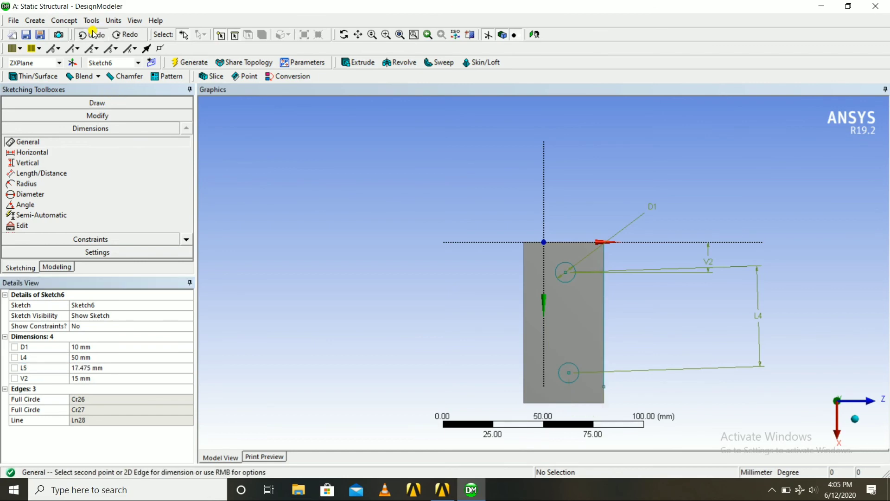
pyautogui.click(91, 35)
# Dimension the horizontal distance from each of the two circle centres to the sketch's vertical axis.
pyautogui.scroll(3, 528, 318)
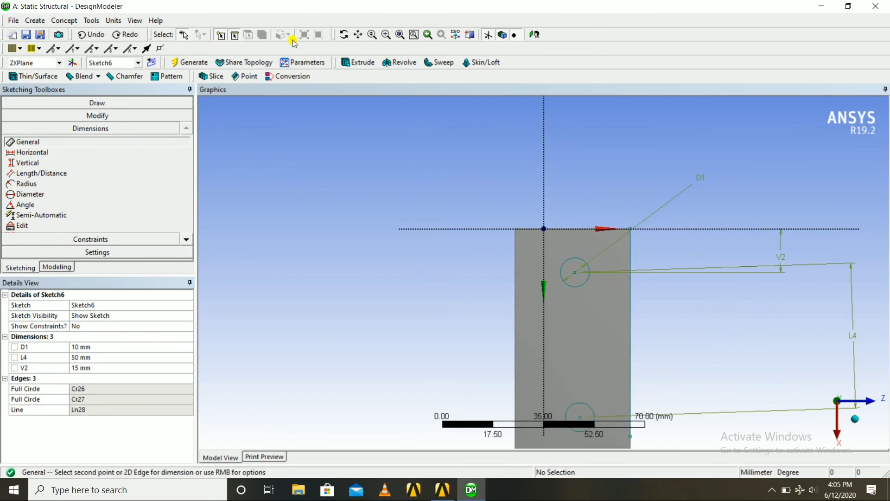
pyautogui.click(358, 35)
pyautogui.moveTo(400, 261)
pyautogui.mouseDown()
pyautogui.moveTo(337, 193)
pyautogui.moveTo(332, 170)
pyautogui.mouseUp()
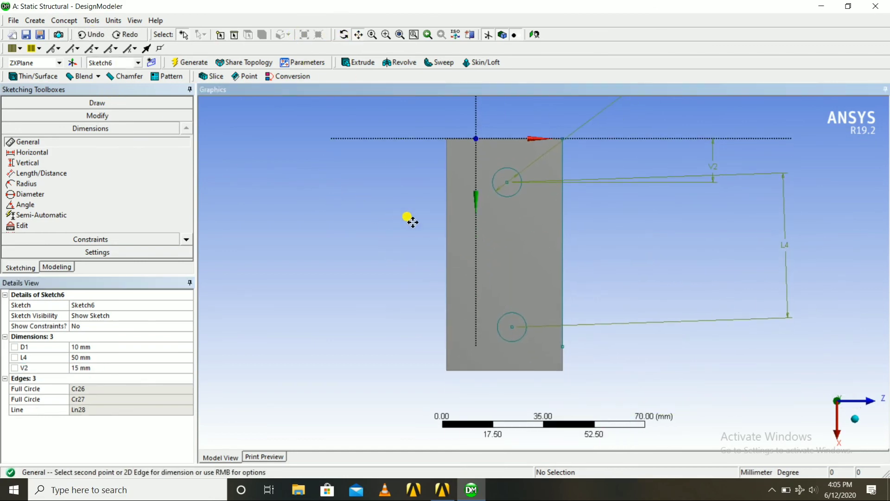
pyautogui.scroll(3, 433, 229)
pyautogui.scroll(-1, 433, 230)
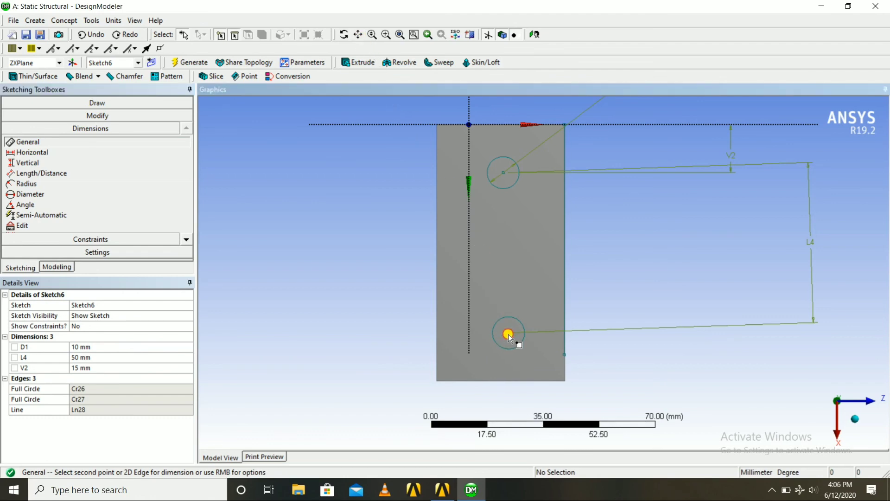
pyautogui.click(469, 336)
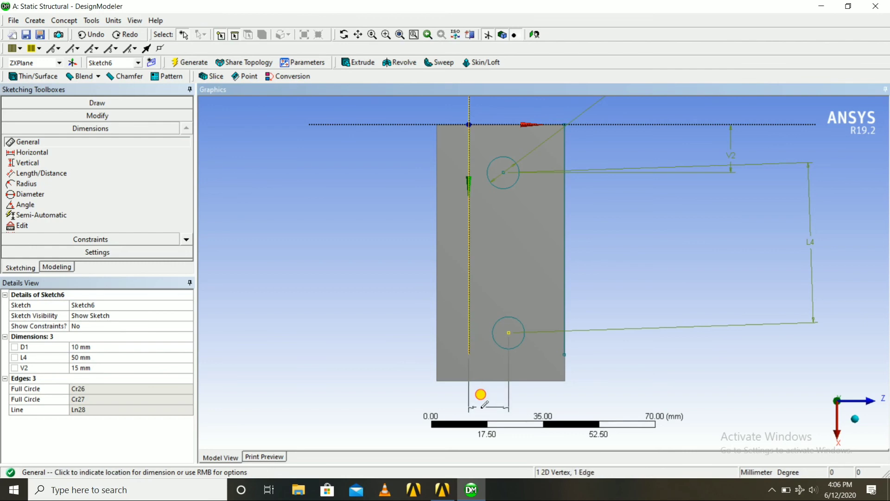
pyautogui.click(480, 407)
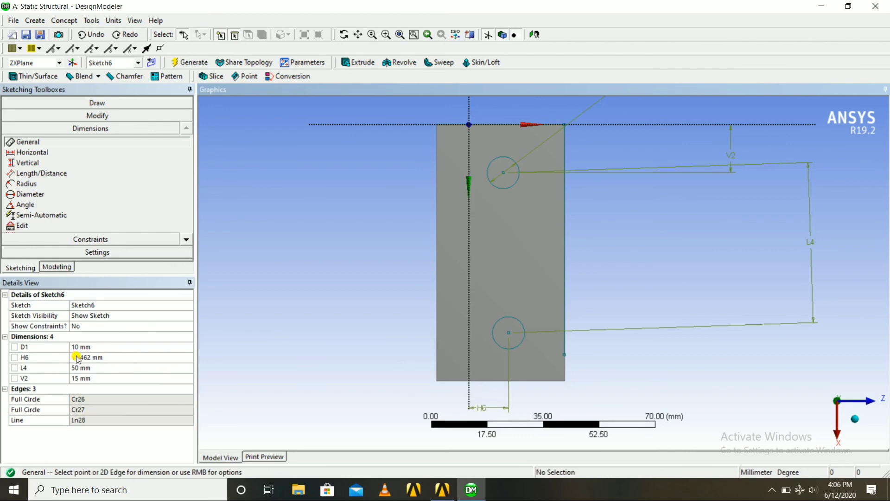
pyautogui.click(505, 174)
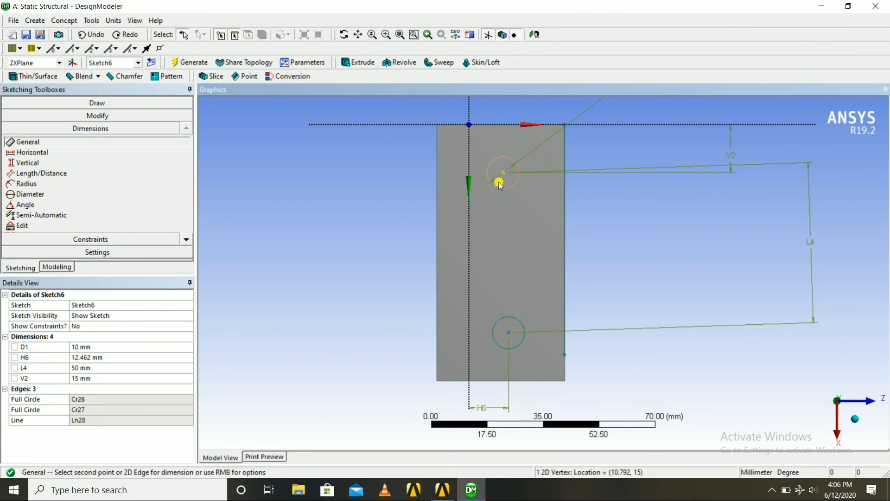
pyautogui.click(469, 174)
pyautogui.click(487, 98)
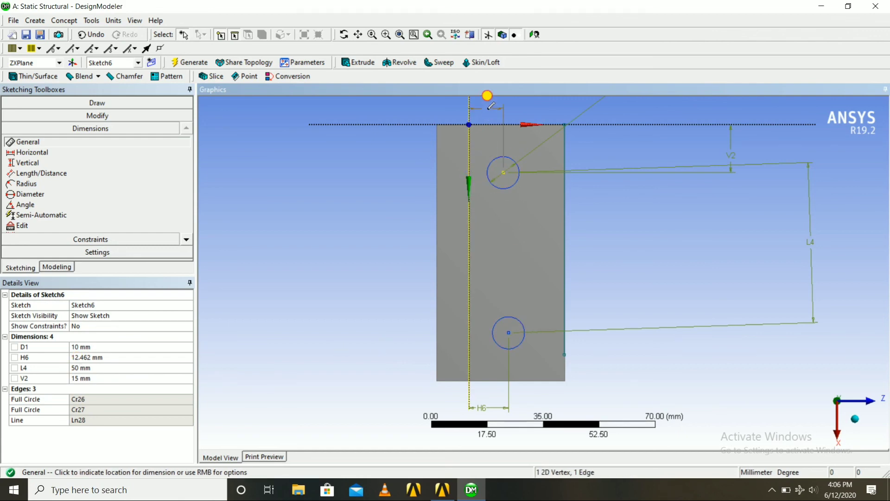
# Set the horizontal distances of both circle centres from the vertical axis to 15 mm.
pyautogui.click(92, 358)
pyautogui.write('15')
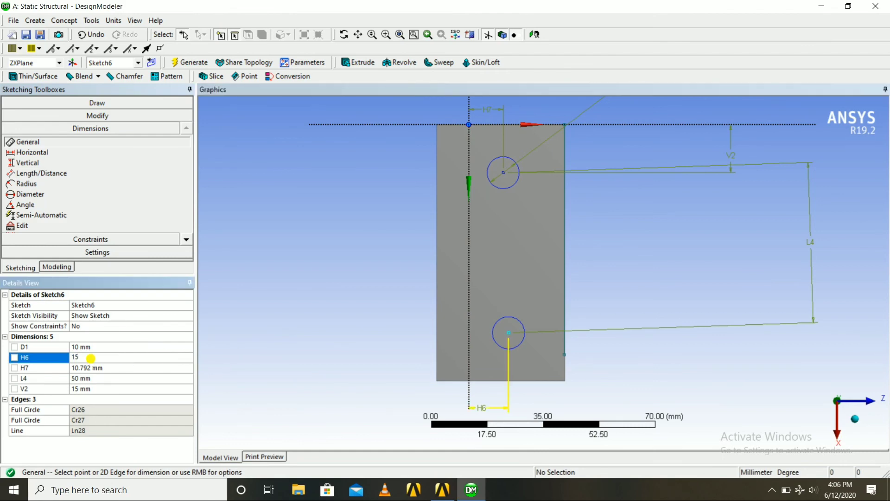
pyautogui.press('Return')
pyautogui.click(98, 368)
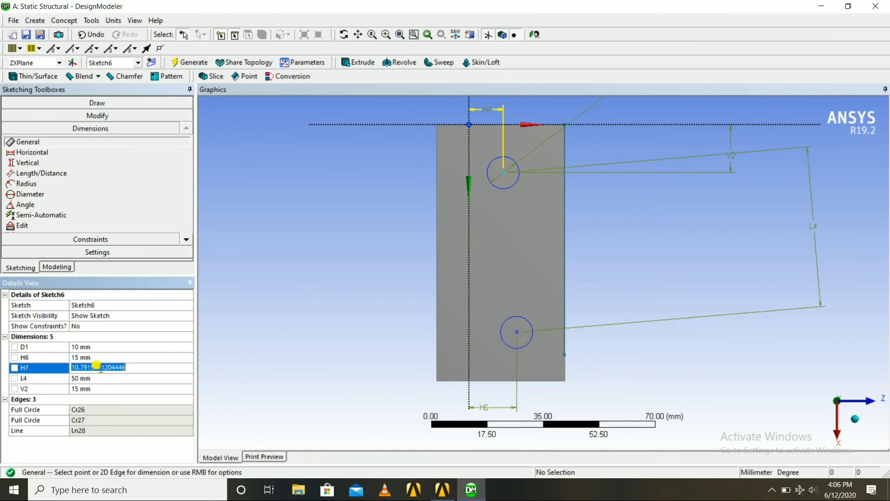
pyautogui.write('15')
pyautogui.press('Return')
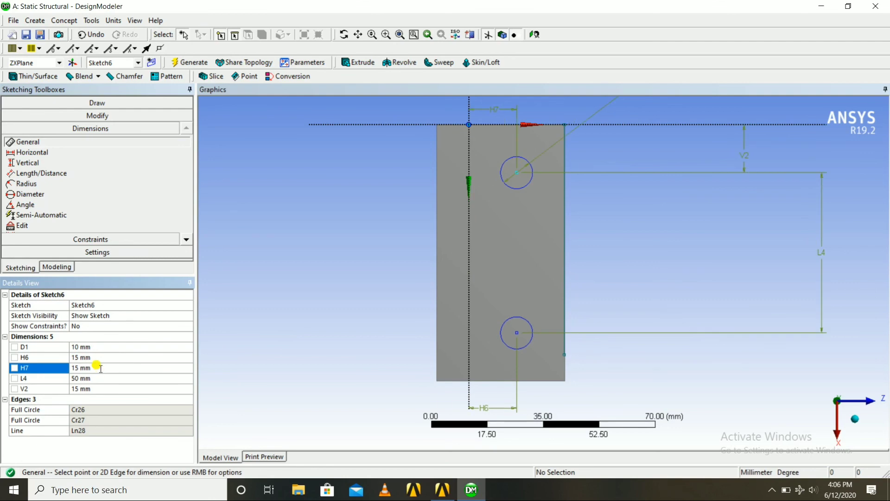
# Extrude the two-circle sketch Sketch6 as Cut Material through the base with a fixed depth of 10 mm and generate it.
pyautogui.scroll(-2, 352, 292)
pyautogui.moveTo(368, 296); pyautogui.dragTo(341, 273, button='middle')
pyautogui.click(366, 61)
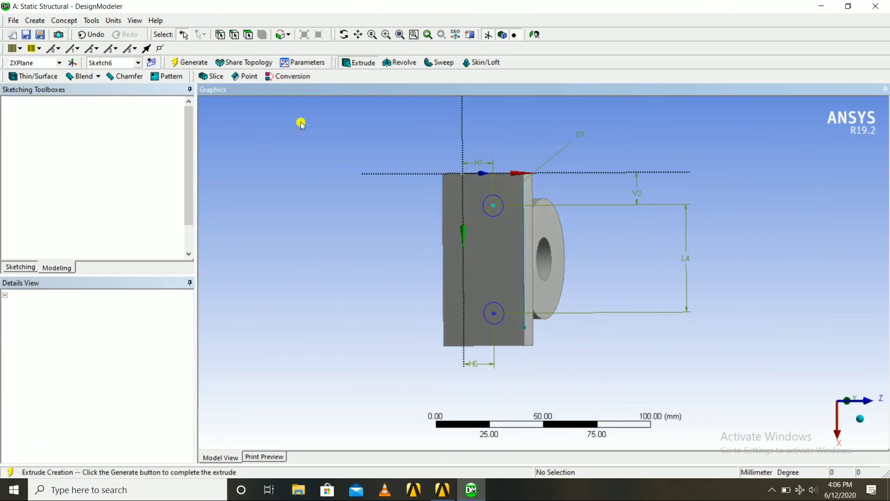
pyautogui.click(110, 327)
pyautogui.click(187, 326)
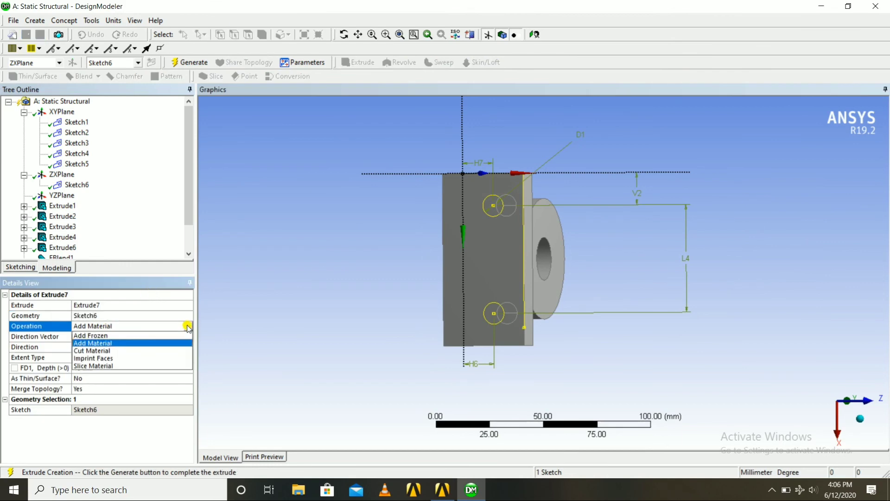
pyautogui.click(92, 351)
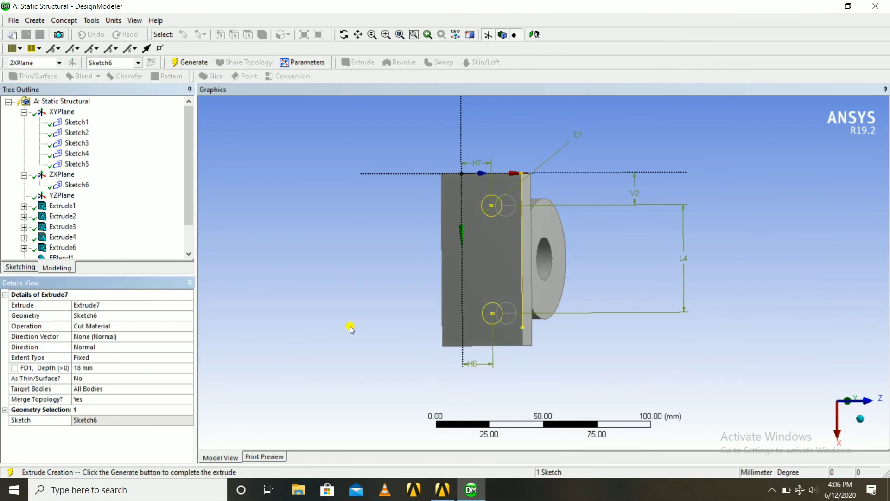
pyautogui.moveTo(349, 323); pyautogui.dragTo(279, 328, button='middle')
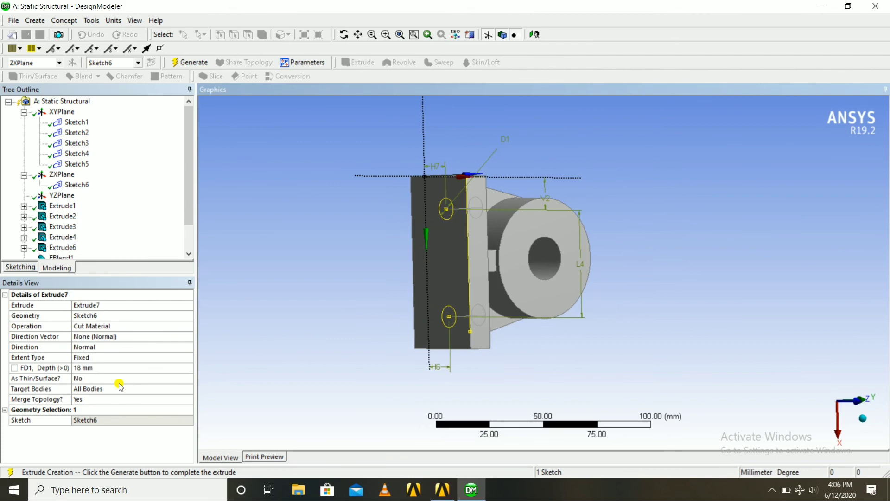
pyautogui.click(86, 369)
pyautogui.write('10')
pyautogui.press('Return')
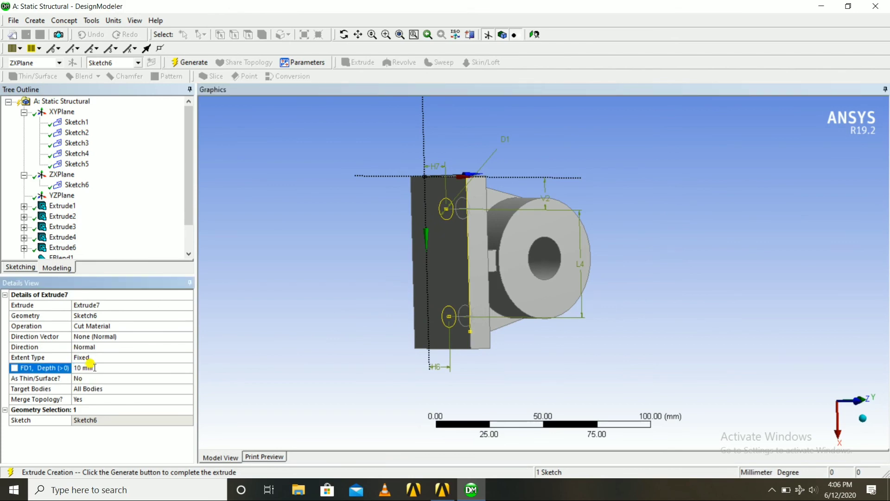
pyautogui.moveTo(316, 269); pyautogui.dragTo(463, 179, button='middle')
pyautogui.click(324, 189)
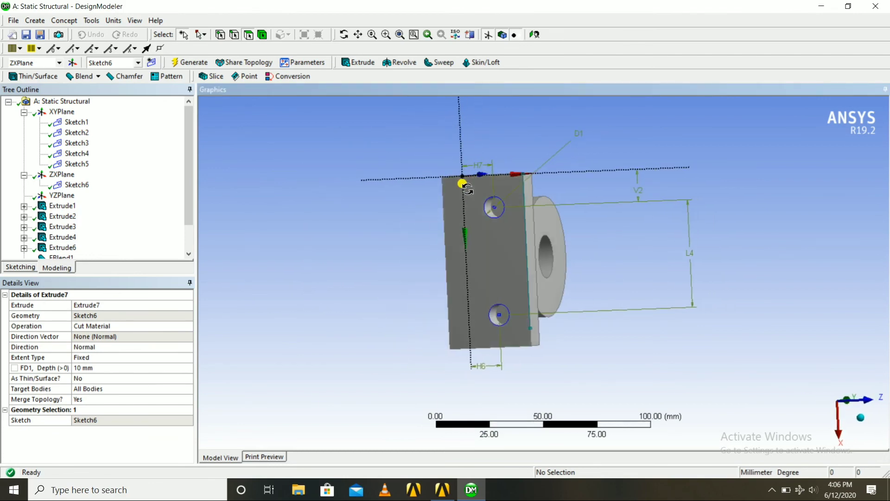
# Set the depth of the hole cut in the base to 12 mm and regenerate the model.
pyautogui.click(80, 368)
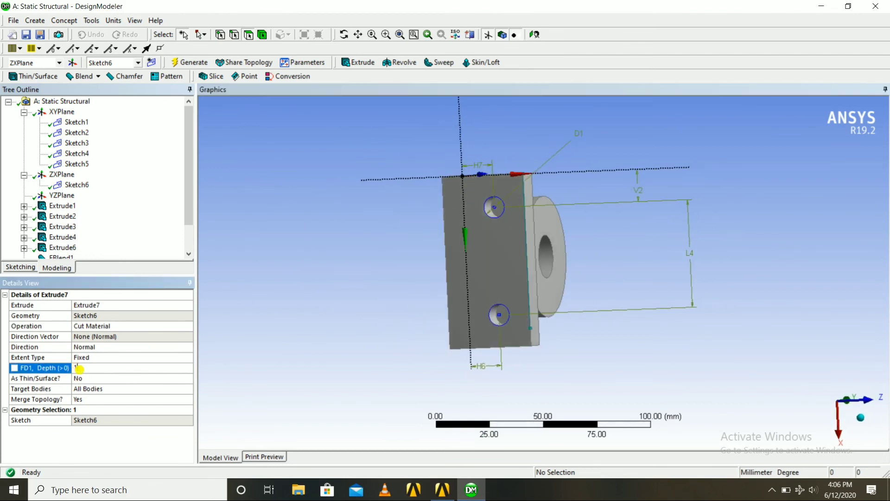
pyautogui.press('Return')
pyautogui.click(189, 62)
pyautogui.moveTo(278, 133)
pyautogui.mouseDown(button='middle')
pyautogui.moveTo(222, 178)
pyautogui.moveTo(288, 244)
pyautogui.moveTo(145, 282)
pyautogui.moveTo(145, 257)
pyautogui.moveTo(293, 186)
pyautogui.moveTo(270, 272)
pyautogui.mouseUp(button='middle')
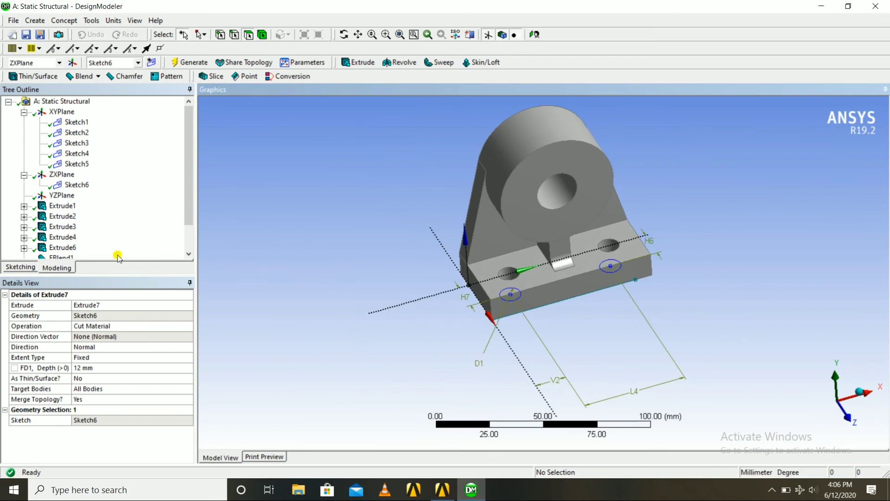
# Hide all six sketches, Sketch1 to Sketch6, so only the solid bracket is displayed.
pyautogui.rightClick(82, 185)
pyautogui.click(104, 206)
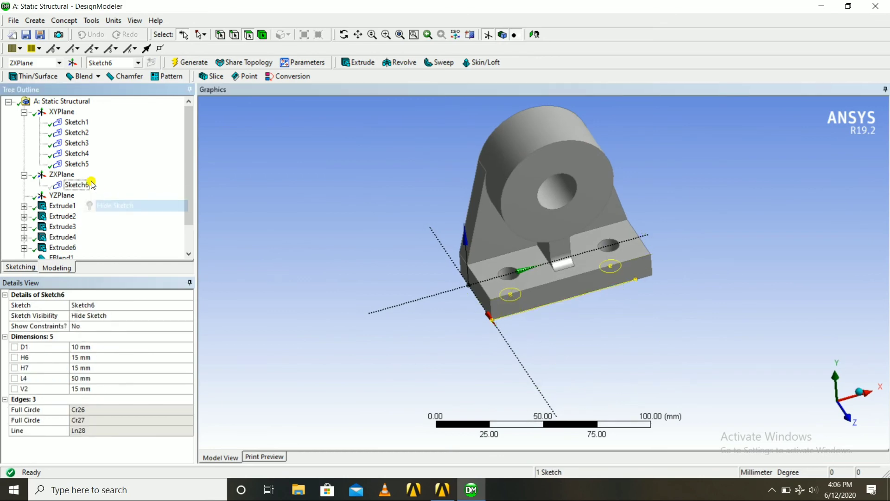
pyautogui.rightClick(86, 165)
pyautogui.click(106, 186)
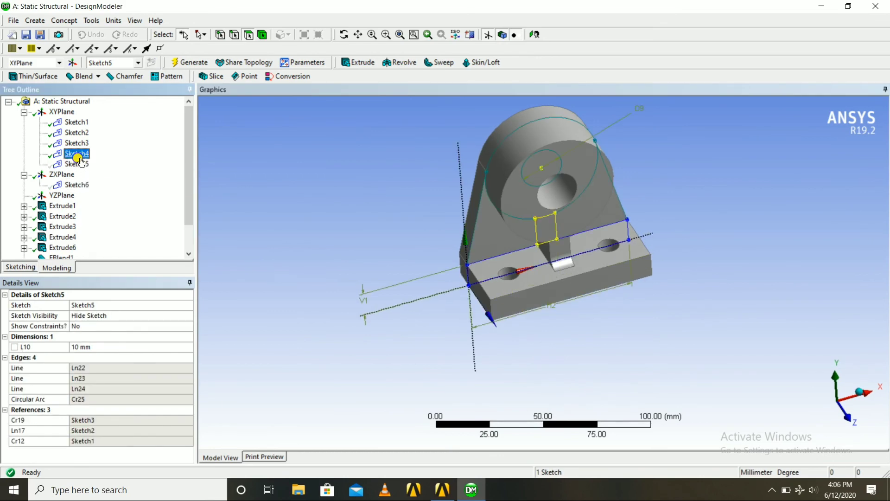
pyautogui.rightClick(77, 153)
pyautogui.click(111, 176)
pyautogui.rightClick(76, 143)
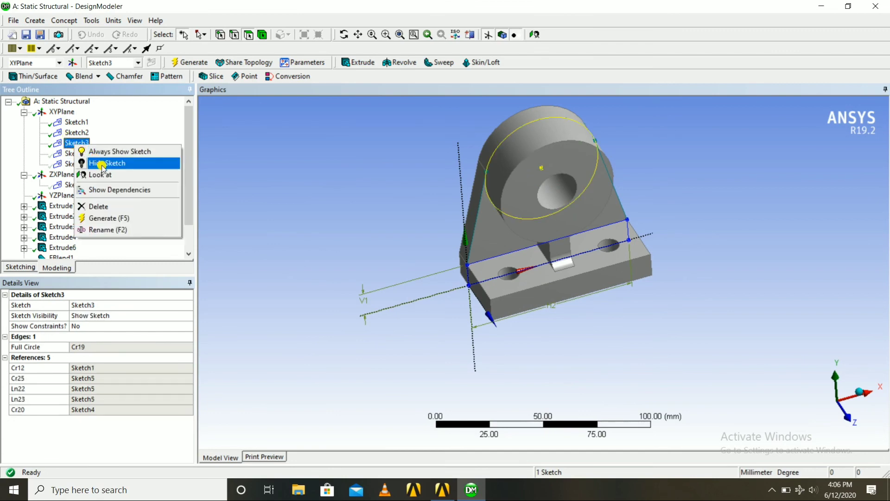
pyautogui.click(109, 164)
pyautogui.rightClick(78, 133)
pyautogui.click(110, 153)
pyautogui.rightClick(76, 122)
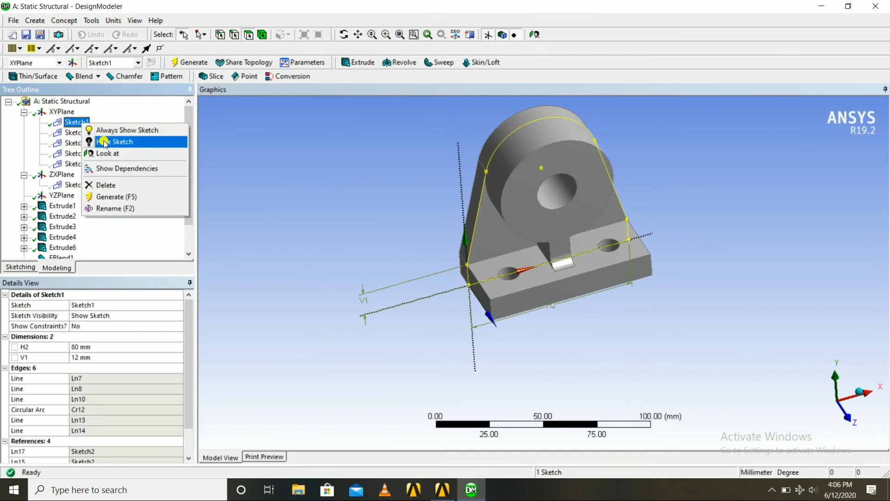
pyautogui.click(111, 142)
pyautogui.click(264, 148)
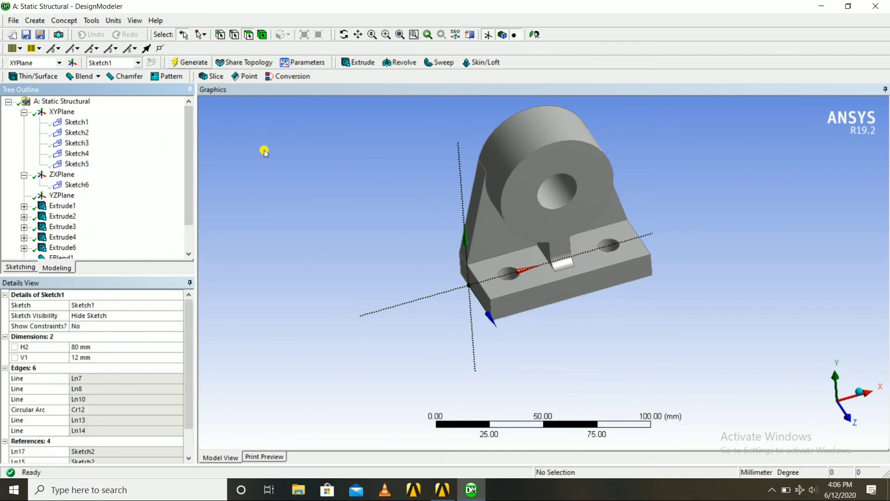
# Examine the finished bracket from several angles, including the boss, the blended rib and the two base holes.
pyautogui.moveTo(264, 149)
pyautogui.mouseDown(button='middle')
pyautogui.moveTo(288, 143)
pyautogui.moveTo(255, 177)
pyautogui.moveTo(232, 165)
pyautogui.moveTo(369, 190)
pyautogui.moveTo(348, 260)
pyautogui.moveTo(387, 207)
pyautogui.moveTo(420, 187)
pyautogui.moveTo(394, 182)
pyautogui.moveTo(379, 193)
pyautogui.moveTo(398, 173)
pyautogui.mouseUp(button='middle')
pyautogui.click(358, 34)
pyautogui.moveTo(406, 225); pyautogui.dragTo(446, 268)
pyautogui.scroll(3, 419, 250)
pyautogui.moveTo(446, 270)
pyautogui.mouseDown(button='middle')
pyautogui.moveTo(459, 258)
pyautogui.moveTo(426, 266)
pyautogui.moveTo(444, 279)
pyautogui.mouseUp(button='middle')
pyautogui.moveTo(429, 293); pyautogui.dragTo(461, 266)
pyautogui.scroll(-2, 481, 270)
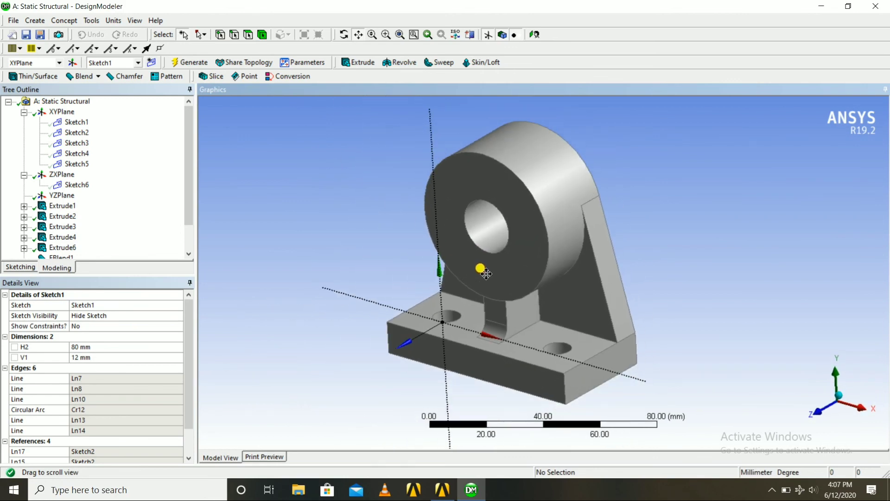
pyautogui.moveTo(491, 270); pyautogui.dragTo(489, 260, button='middle')
pyautogui.scroll(1, 492, 262)
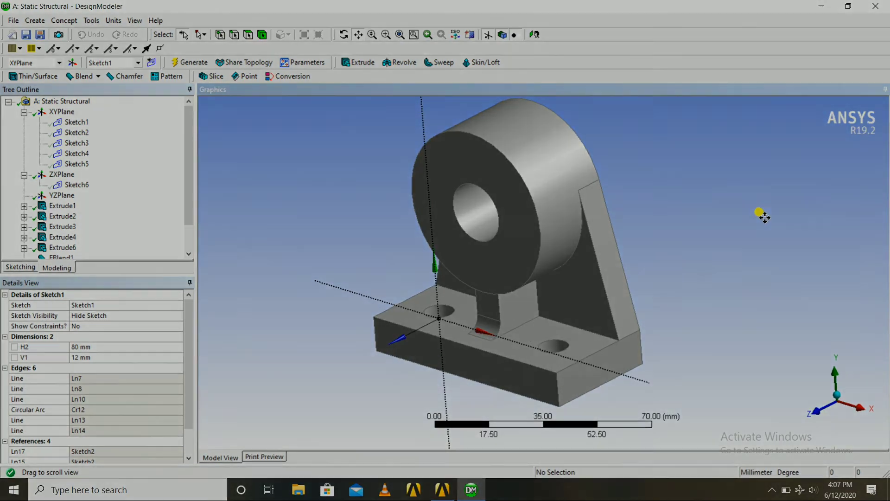